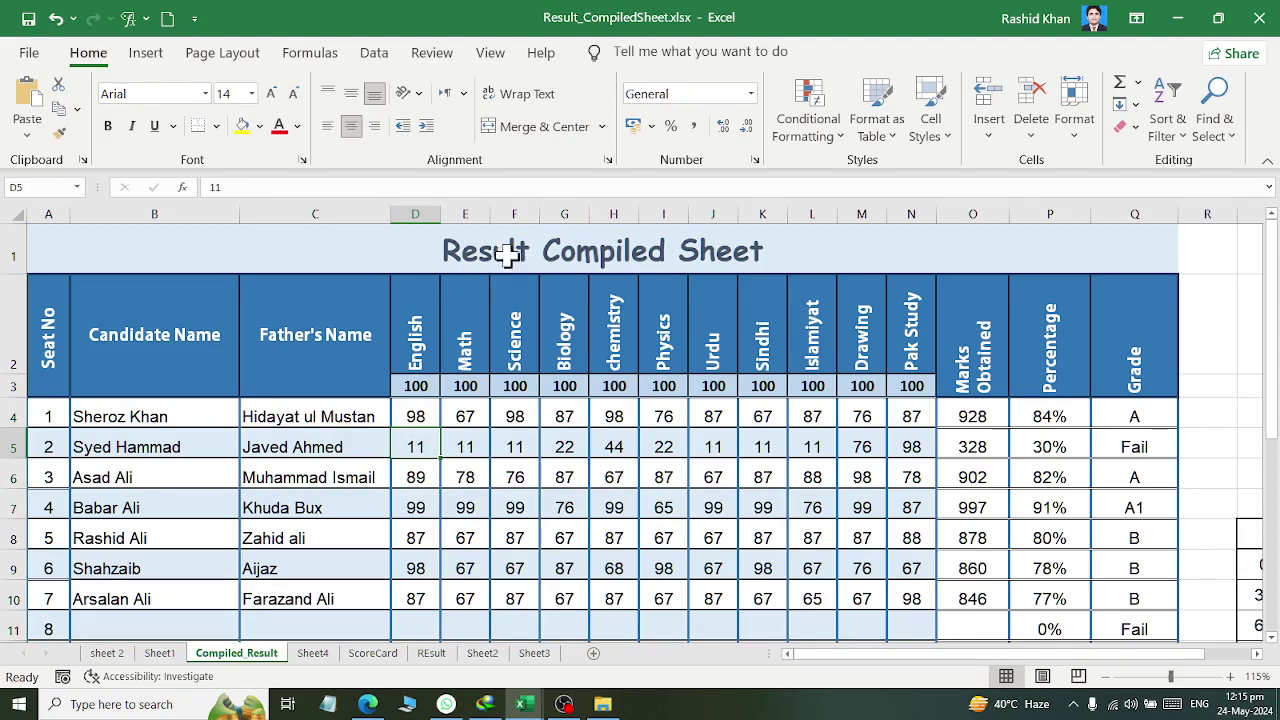
# Review the Urdu and Chemistry marks and seat 3's record on the Compiled Result sheet.
pyautogui.click(711, 210)
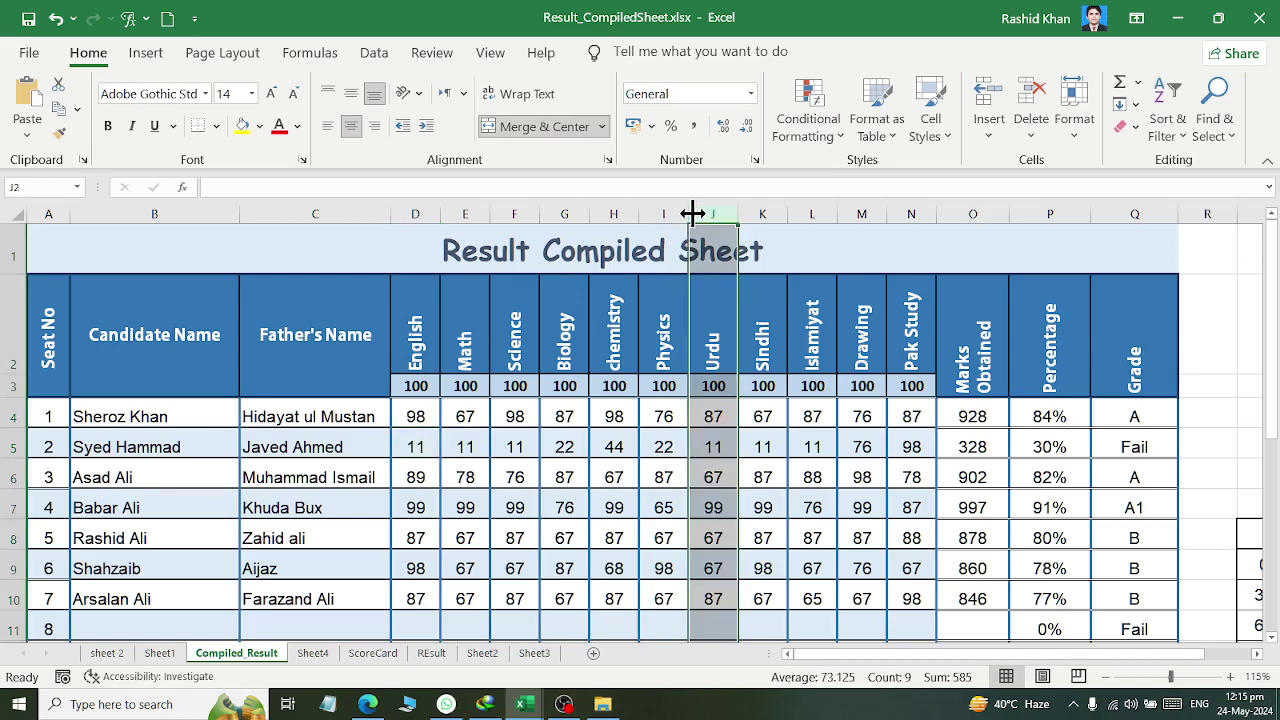
pyautogui.click(678, 203)
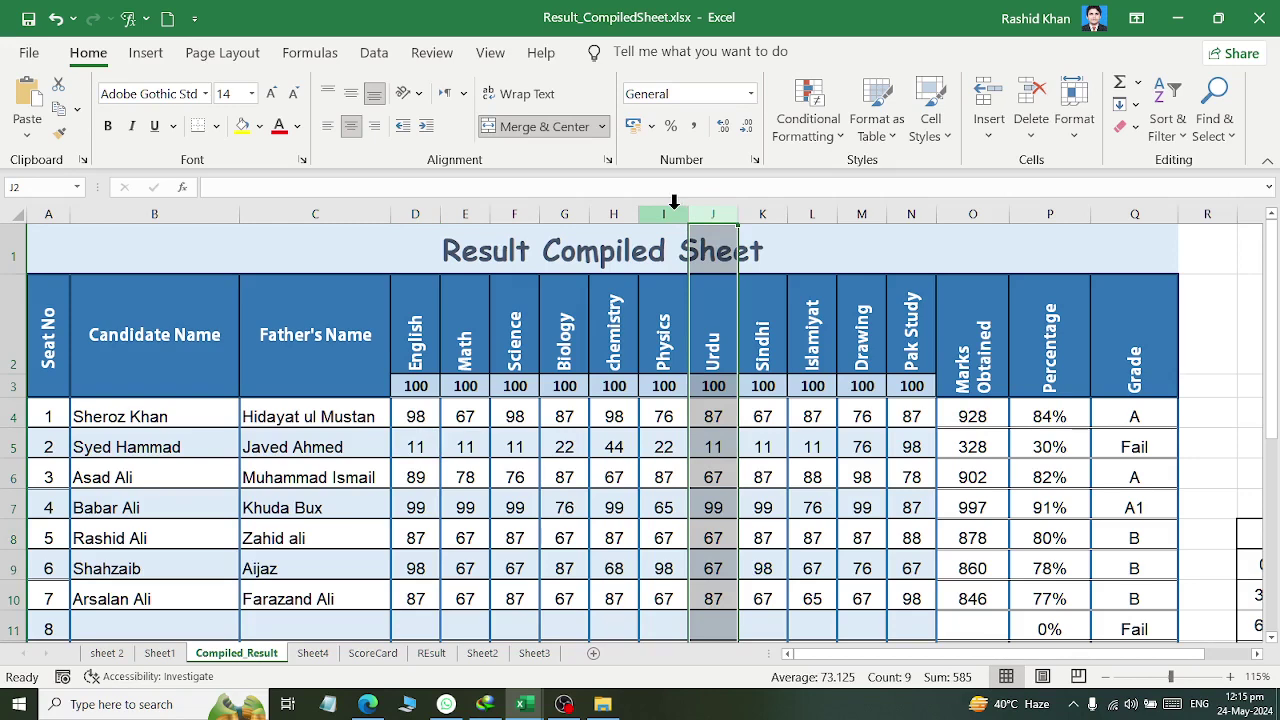
pyautogui.click(613, 480)
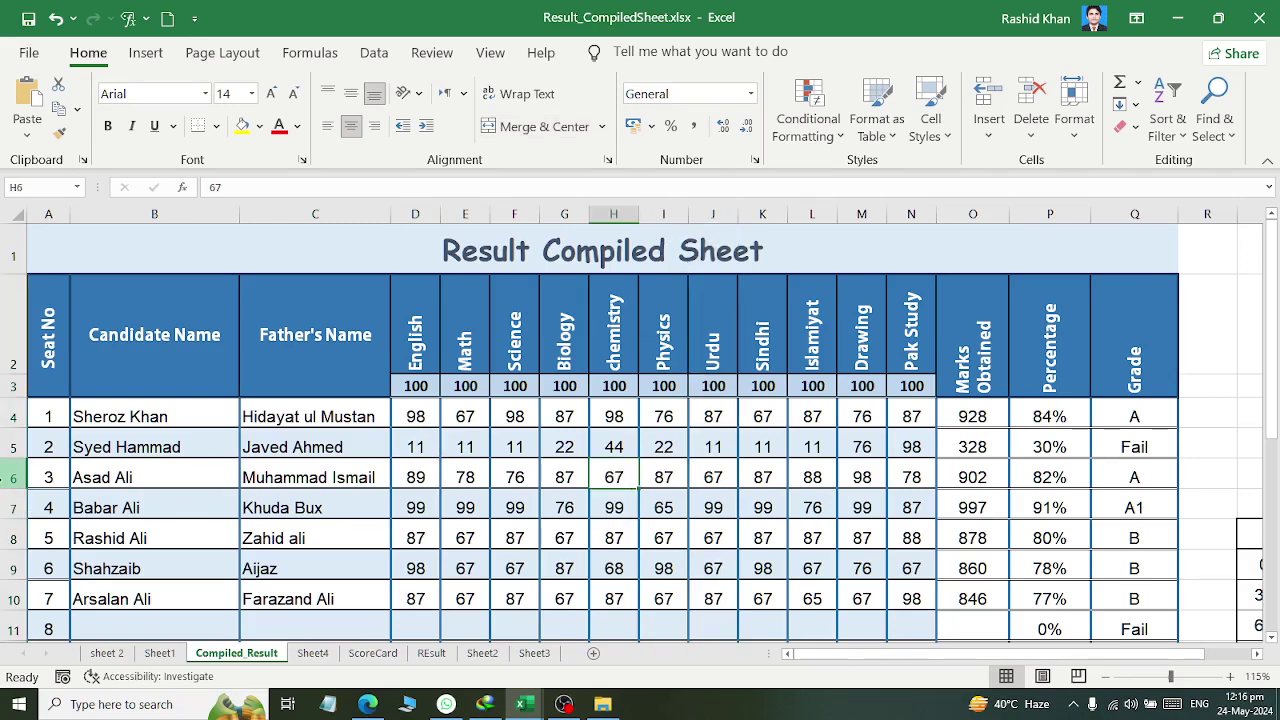
pyautogui.click(13, 477)
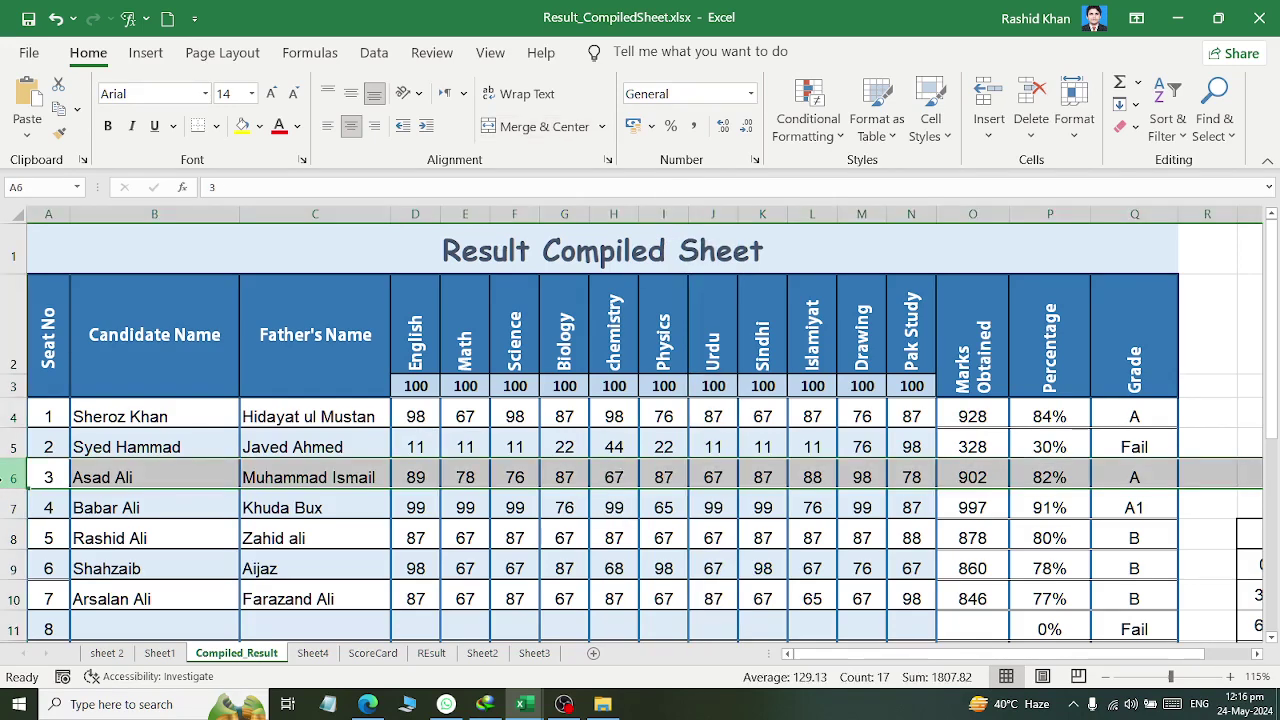
pyautogui.click(13, 386)
pyautogui.click(9, 242)
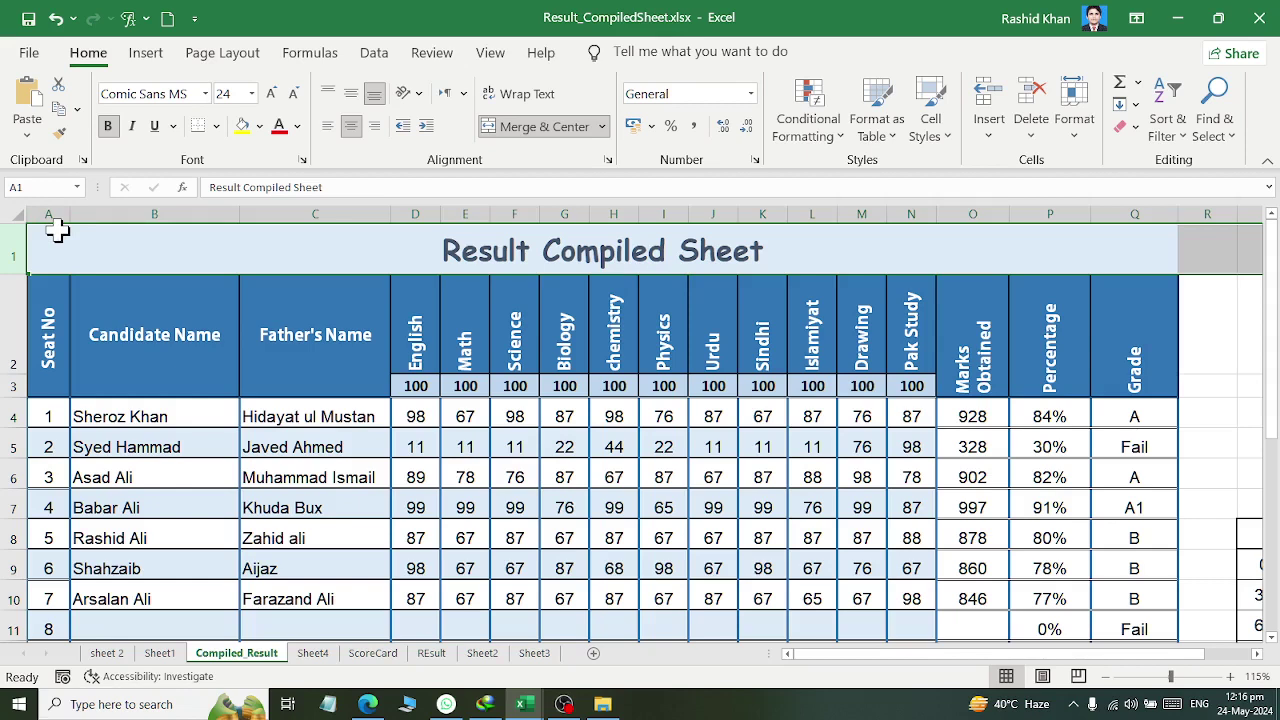
# Look over the Islamiyat marks, the fathers' names for seats 2 and 3, and the Percentage heading.
pyautogui.click(825, 205)
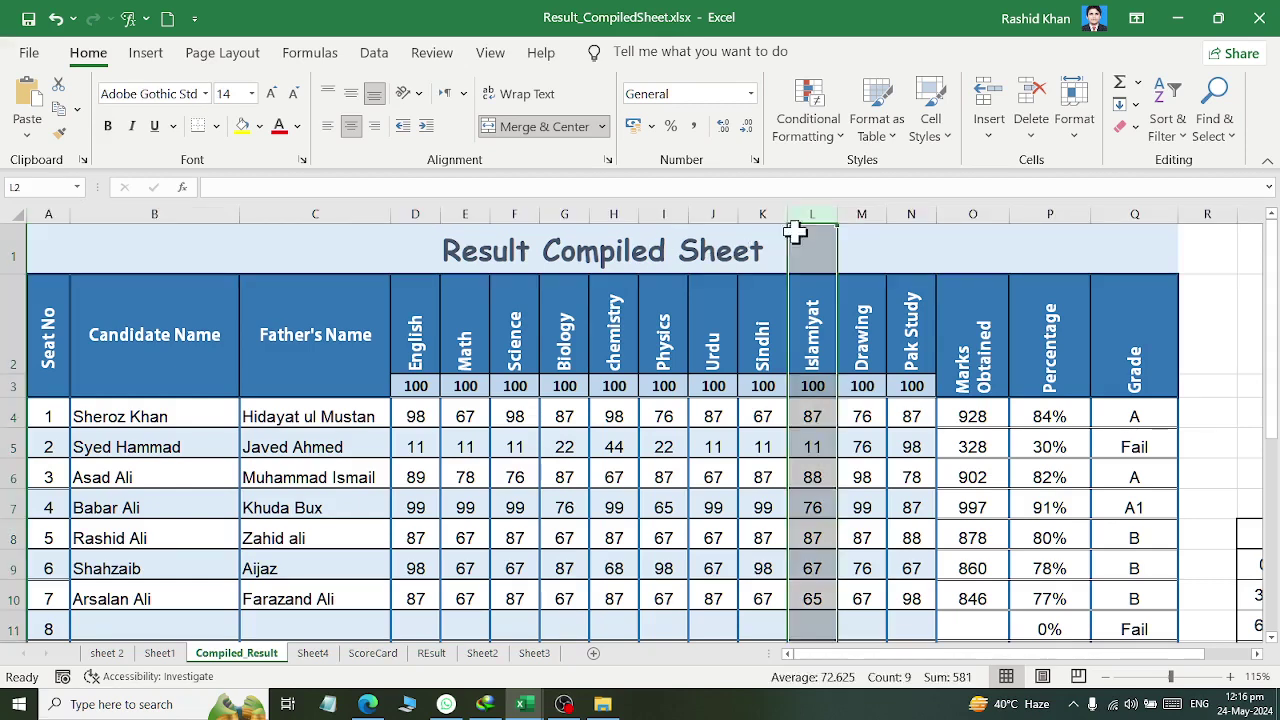
pyautogui.click(10, 474)
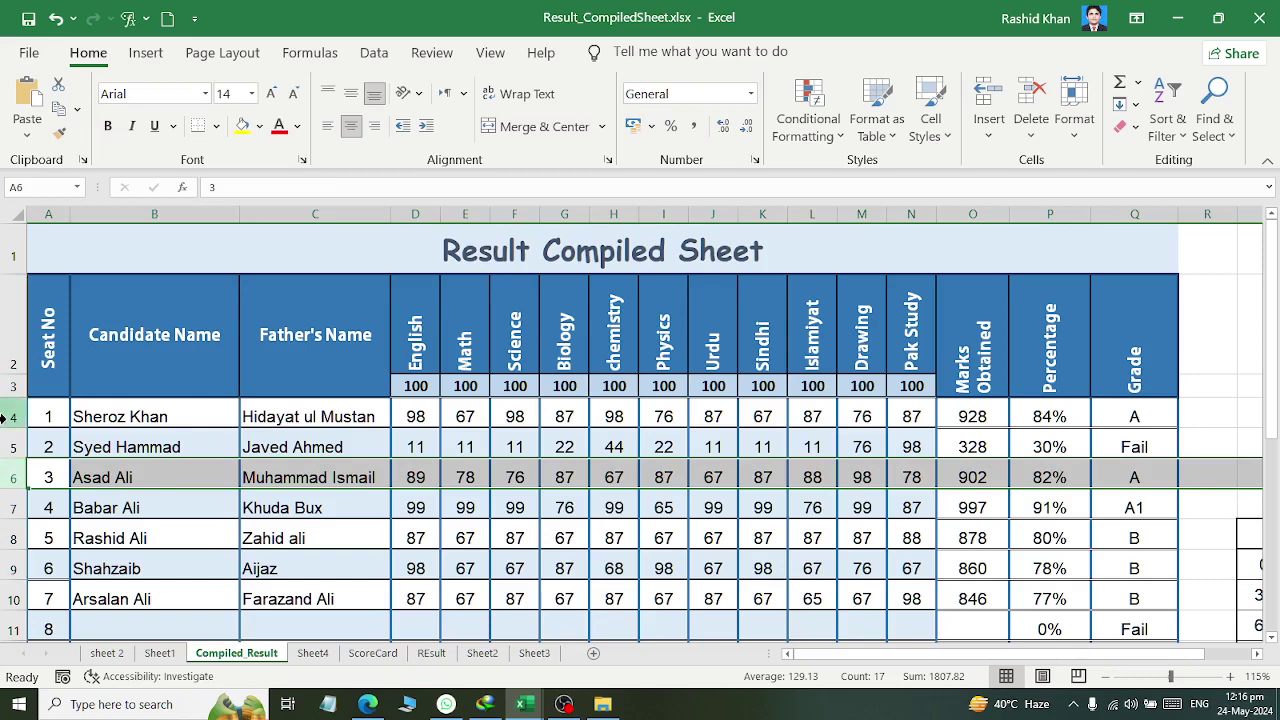
pyautogui.click(358, 476)
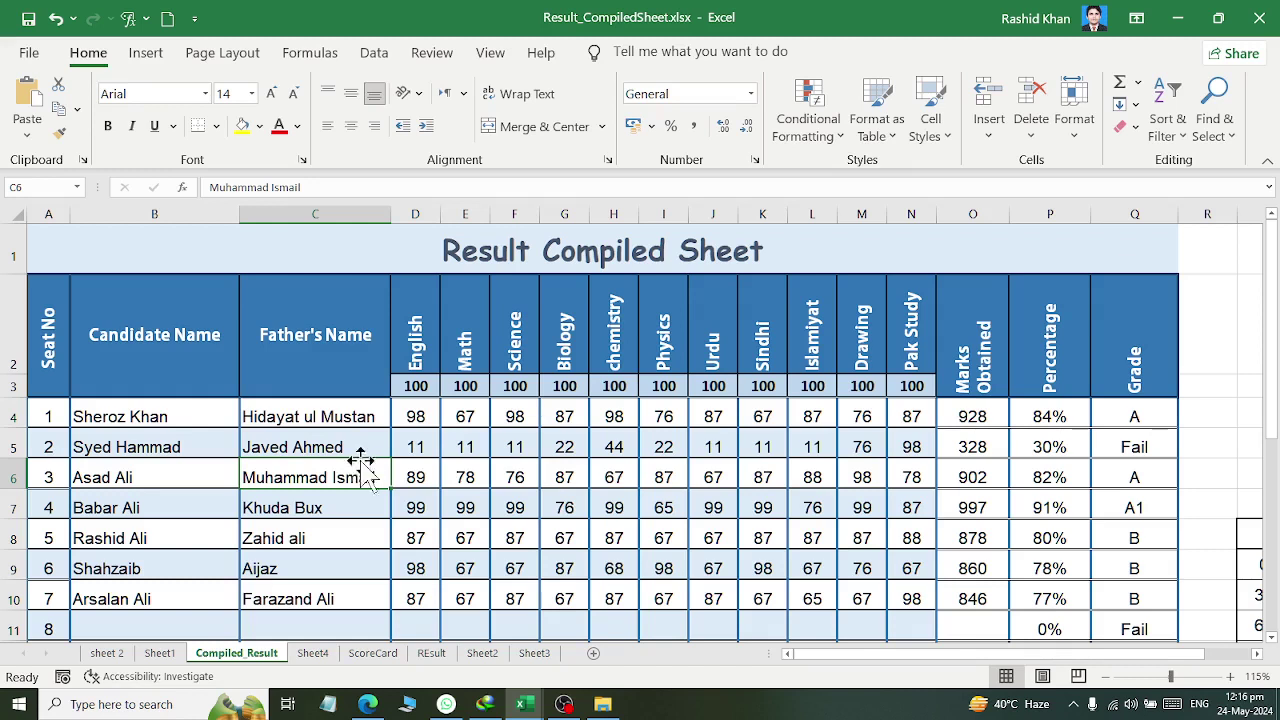
pyautogui.click(360, 452)
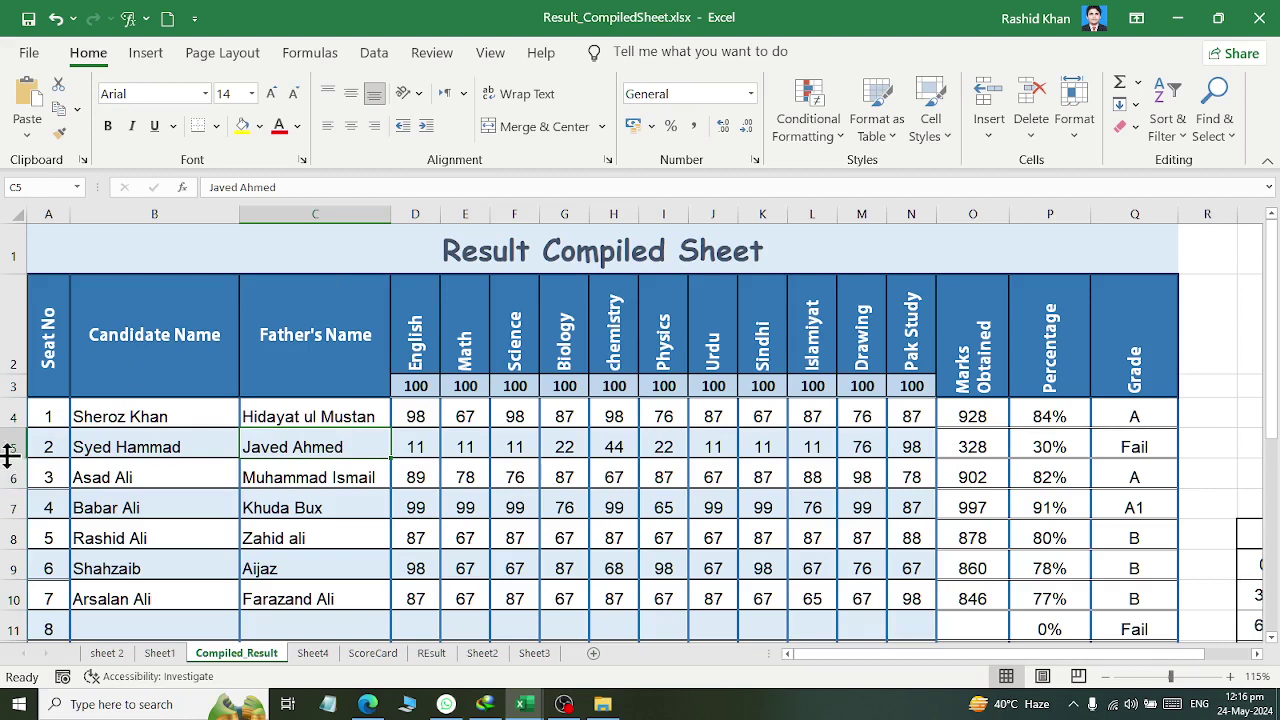
pyautogui.click(1080, 350)
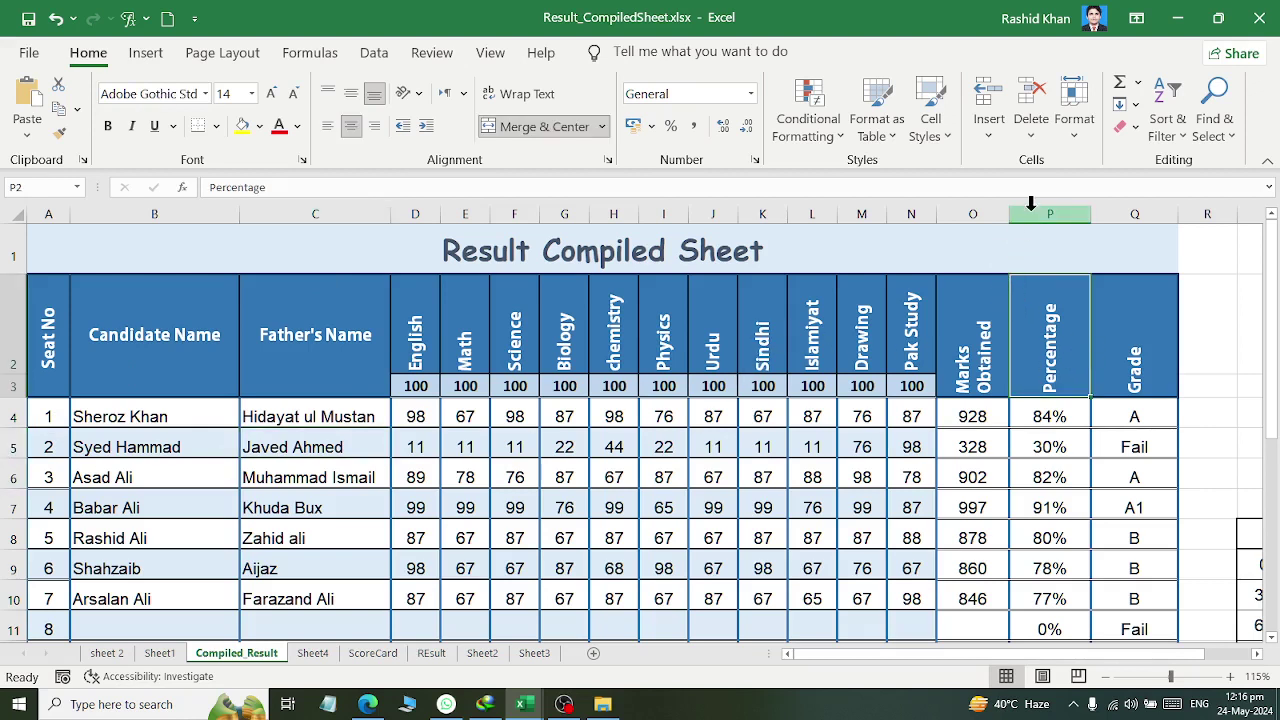
pyautogui.click(160, 253)
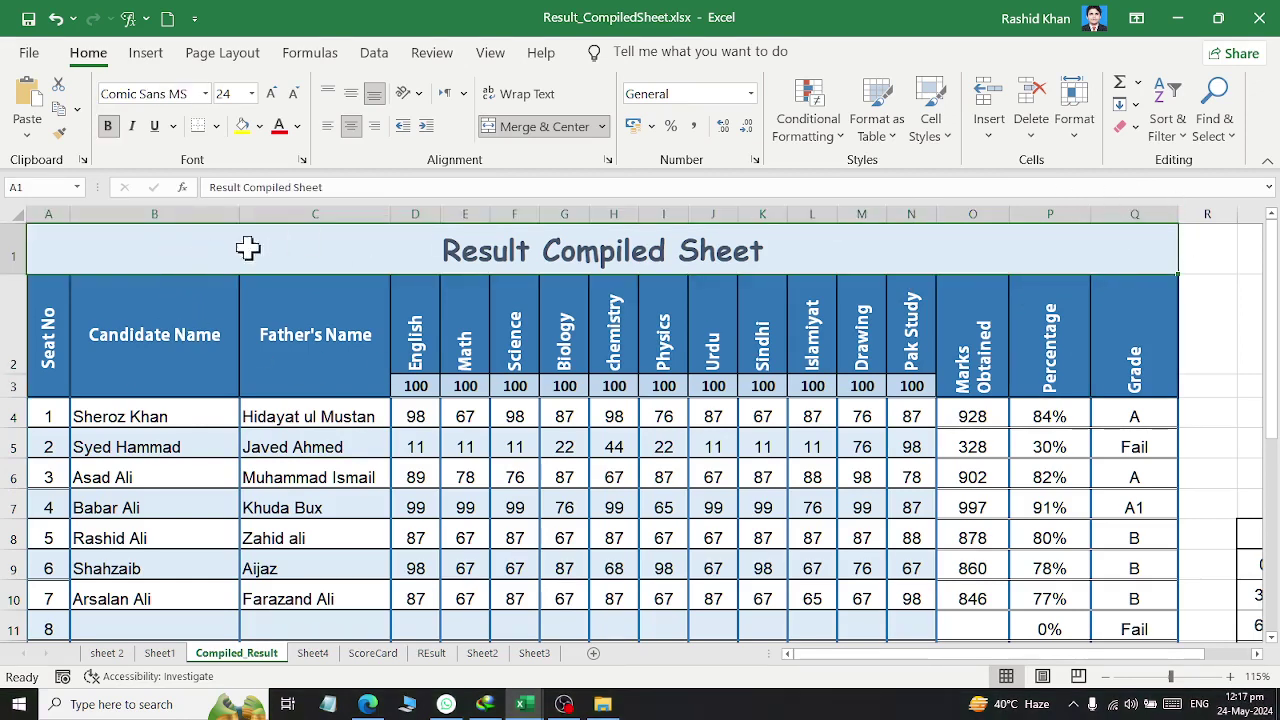
# Examine seat 6's seat number, names, and English and Math marks, plus seat number 7.
pyautogui.click(138, 570)
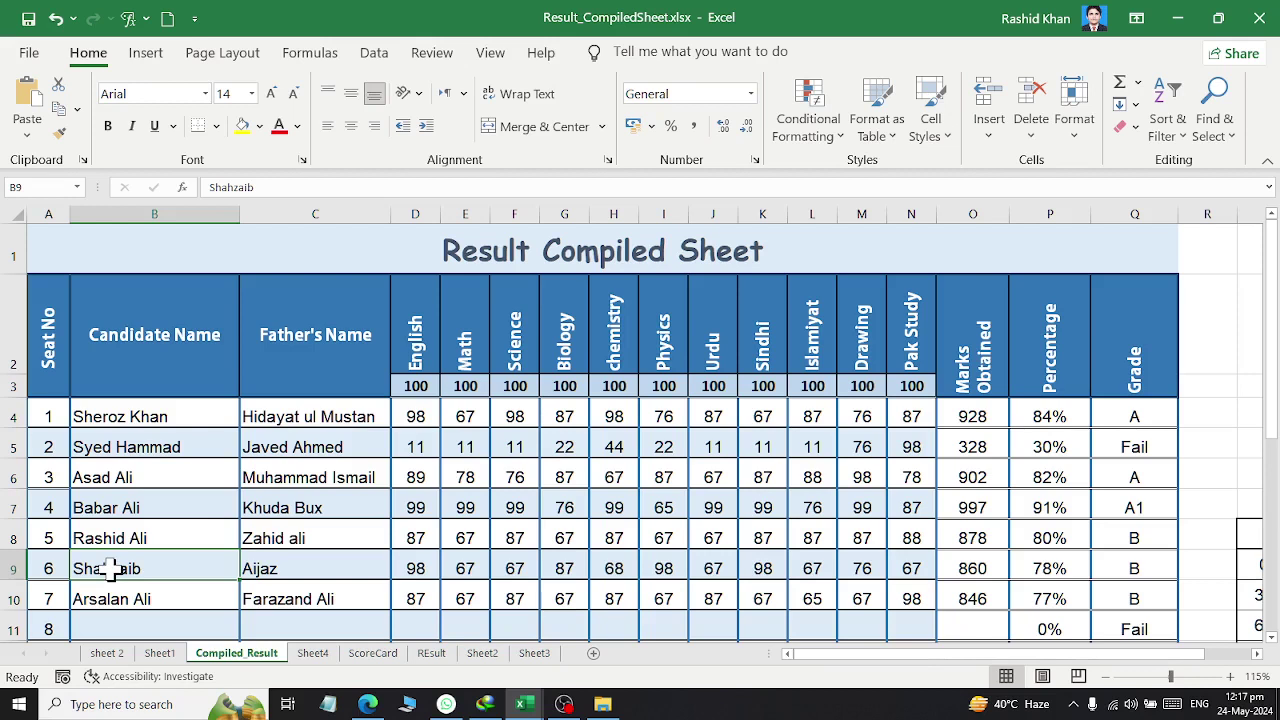
pyautogui.click(40, 568)
pyautogui.click(115, 565)
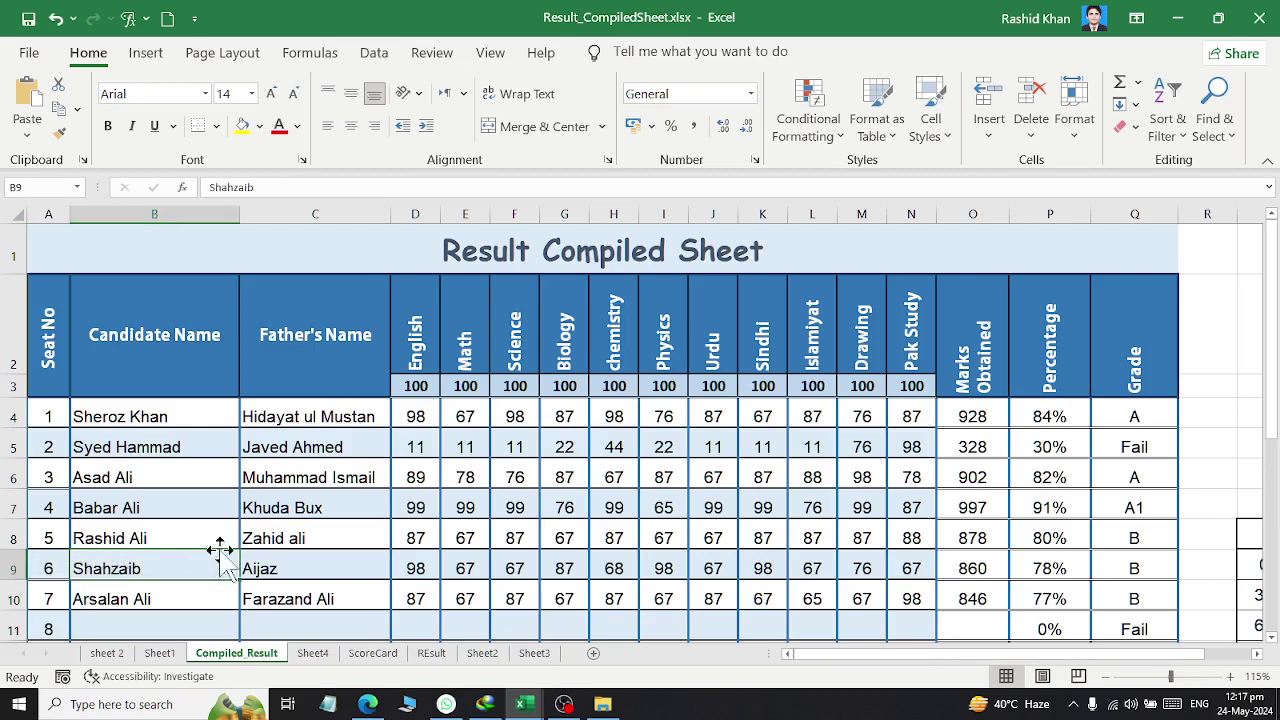
pyautogui.click(314, 564)
pyautogui.click(410, 566)
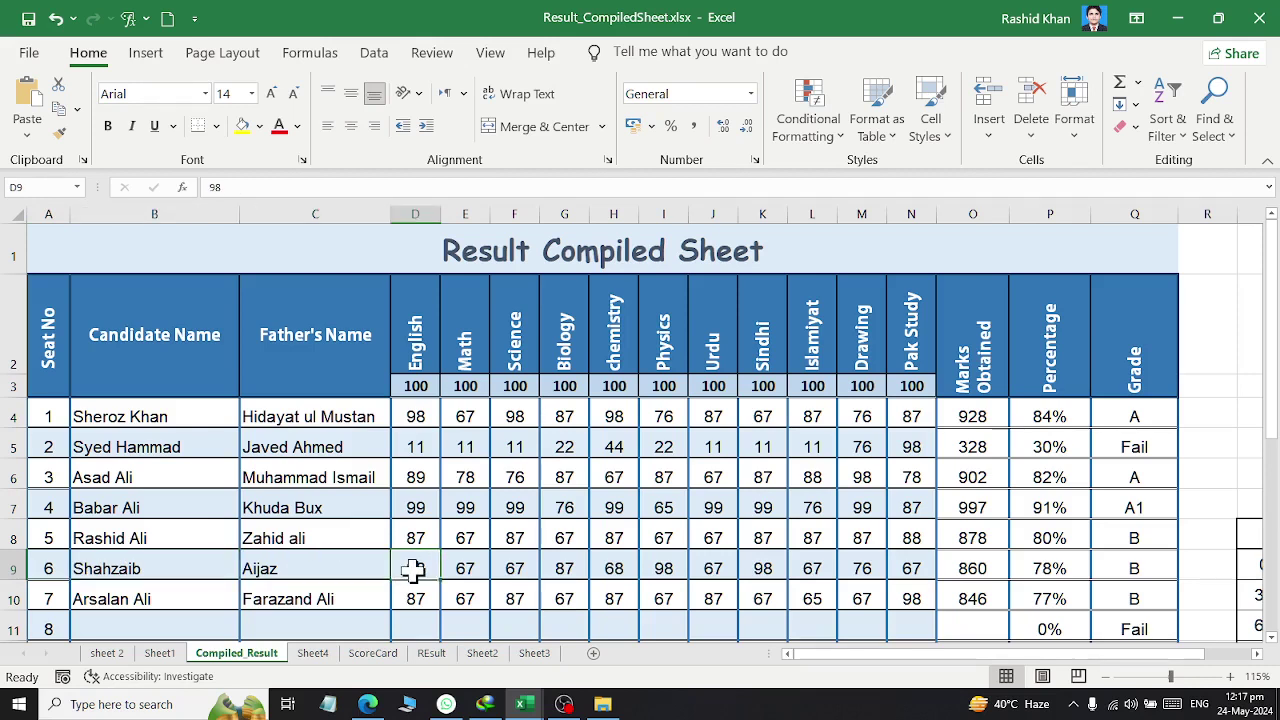
pyautogui.click(466, 565)
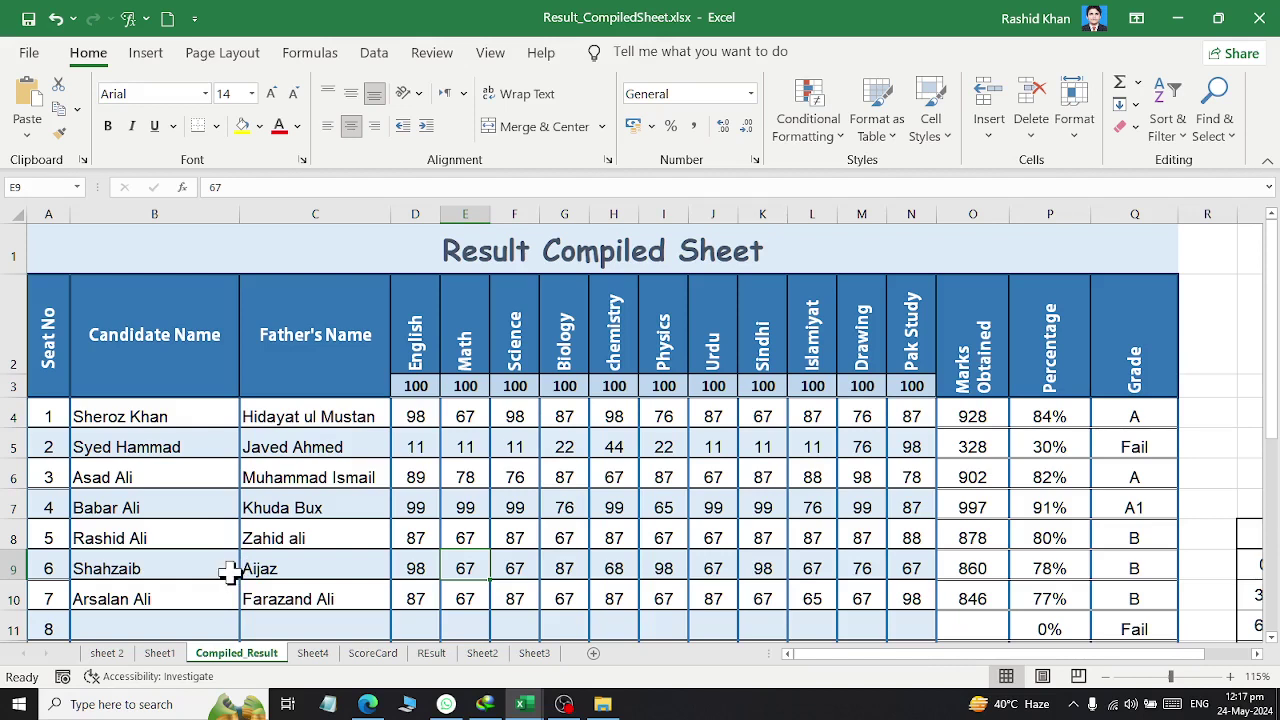
pyautogui.click(40, 596)
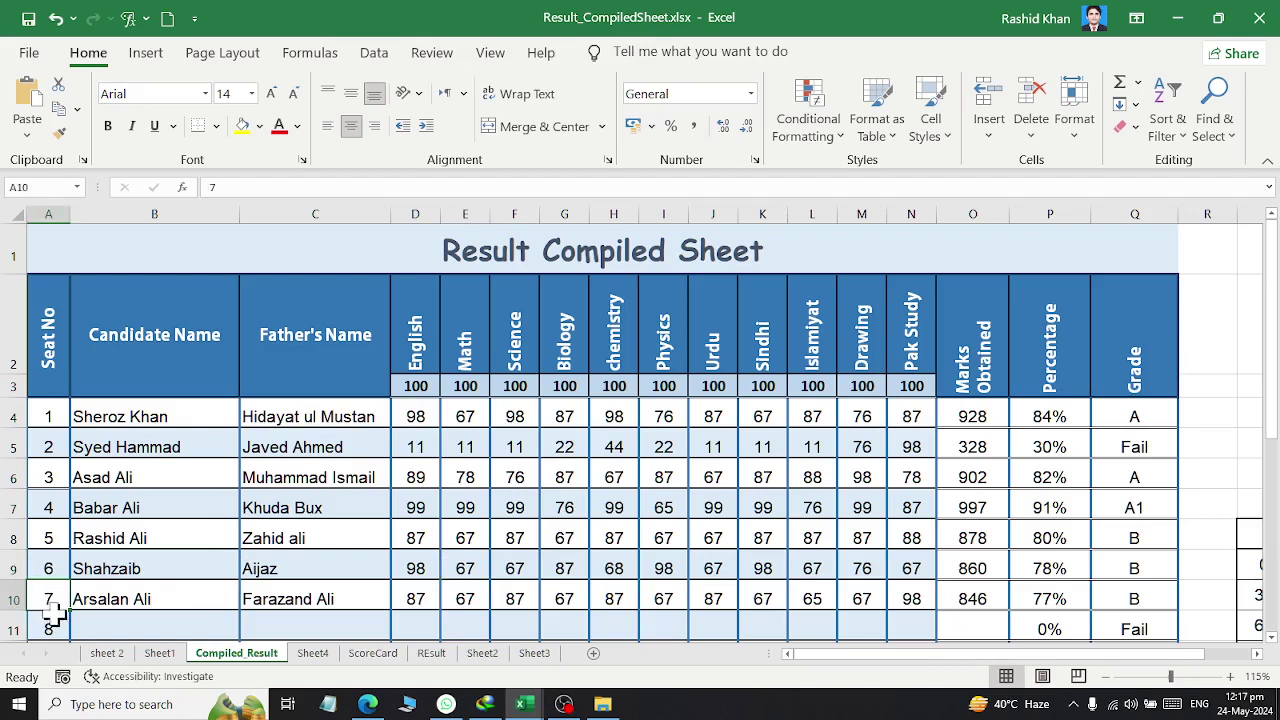
pyautogui.click(190, 567)
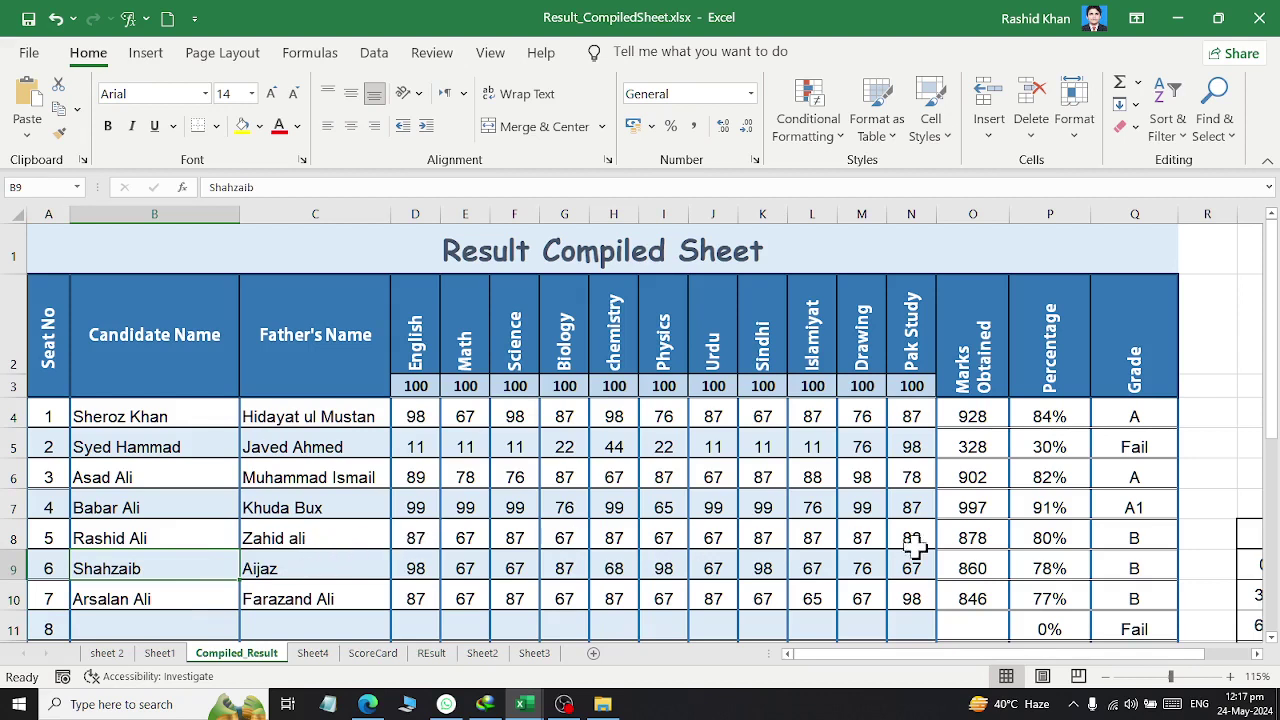
# Inspect the grade lookup formula in Q7 and the total marks formula for seat 2.
pyautogui.click(1145, 508)
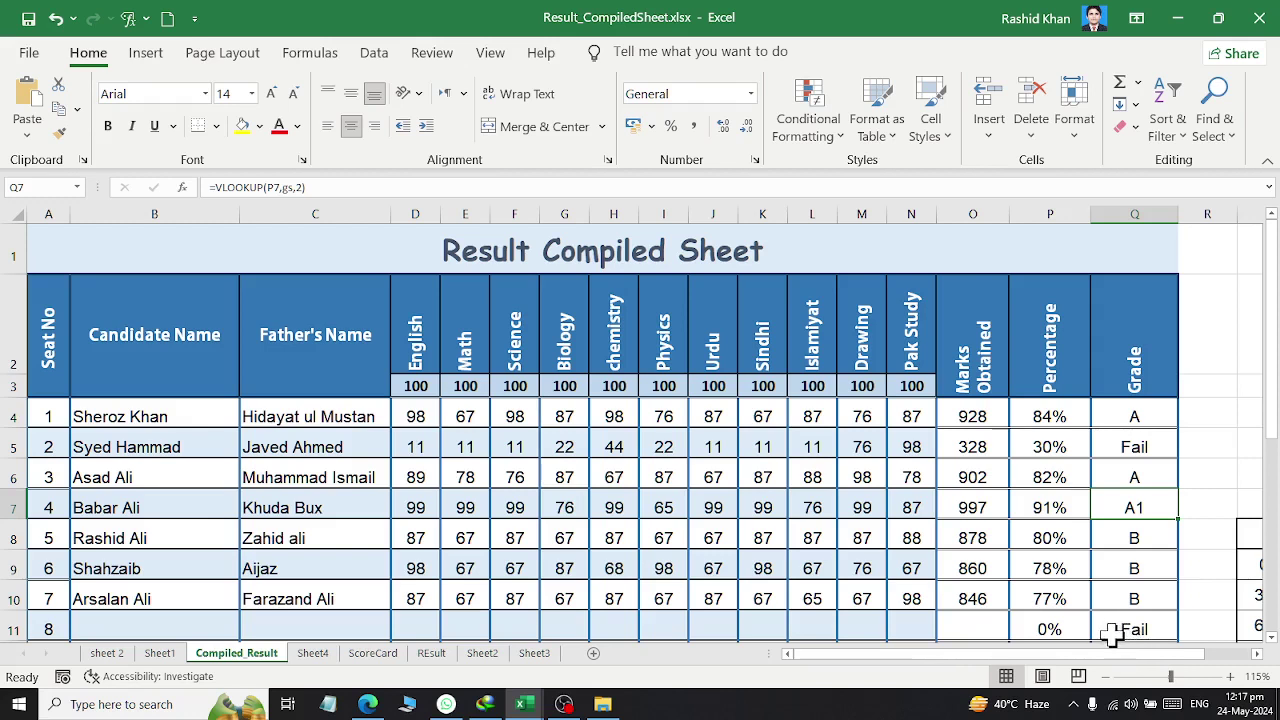
pyautogui.click(104, 563)
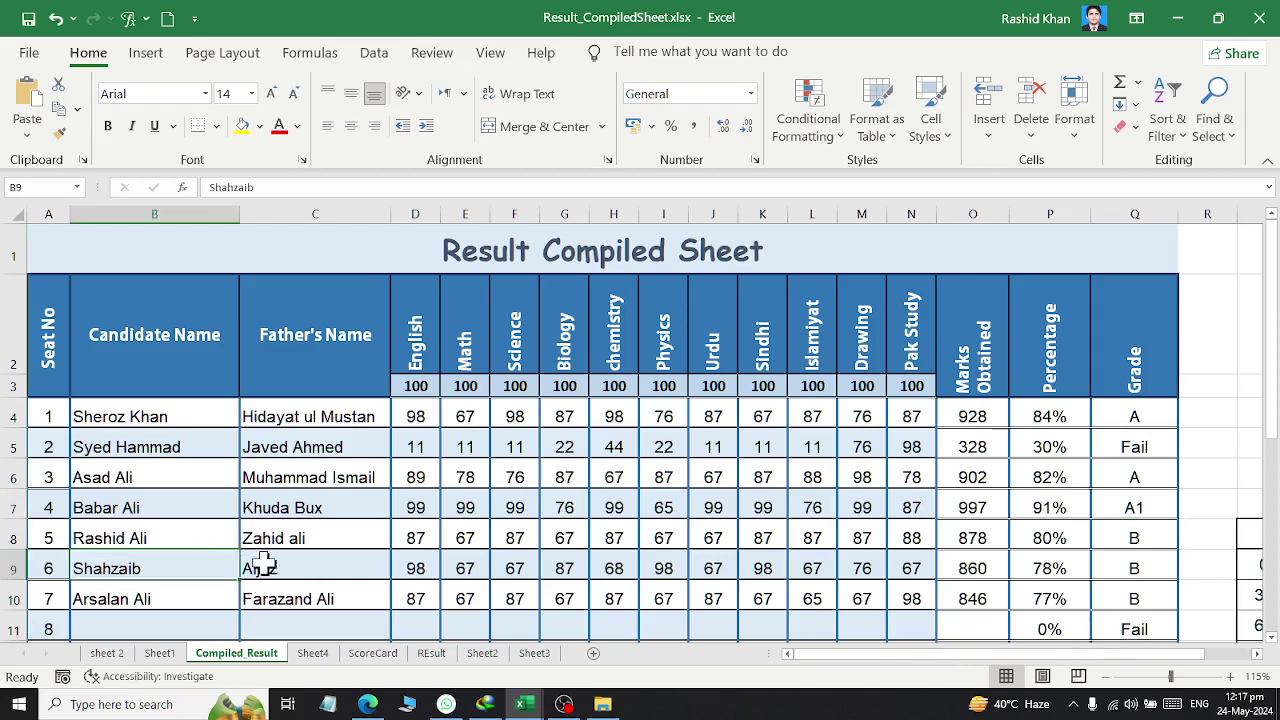
pyautogui.click(295, 566)
pyautogui.click(137, 568)
pyautogui.click(312, 568)
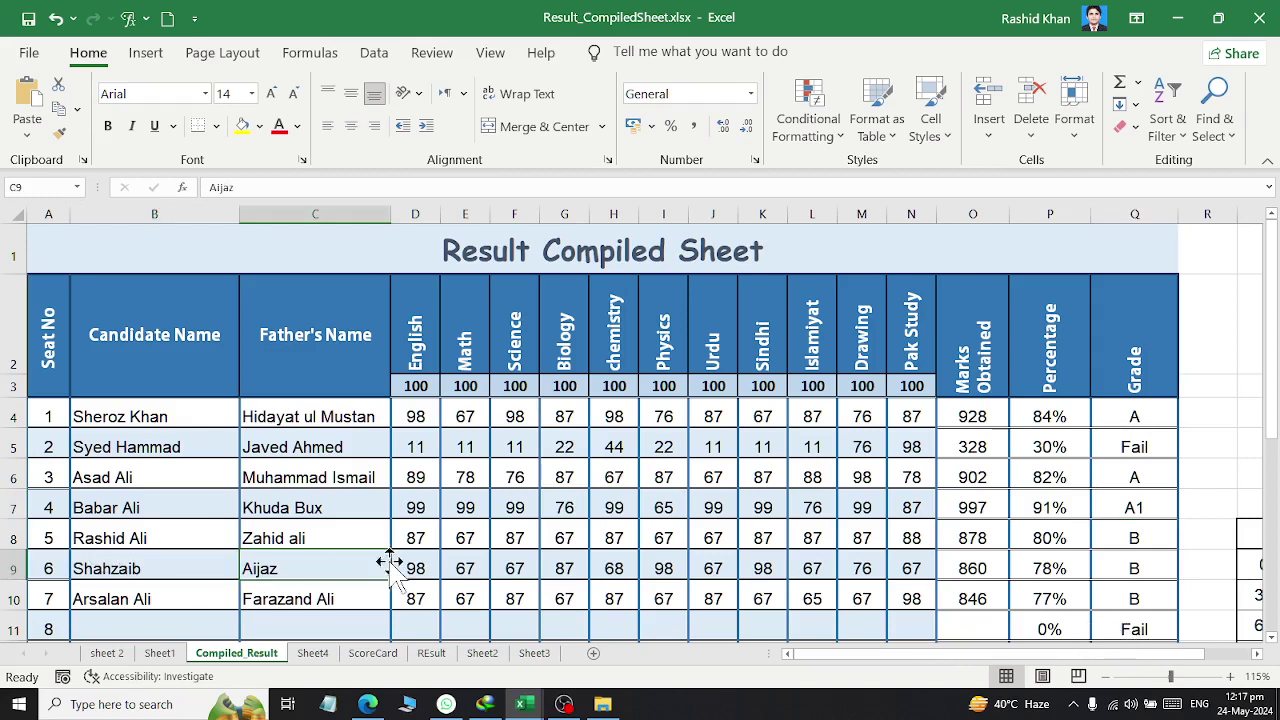
pyautogui.click(402, 565)
pyautogui.click(911, 418)
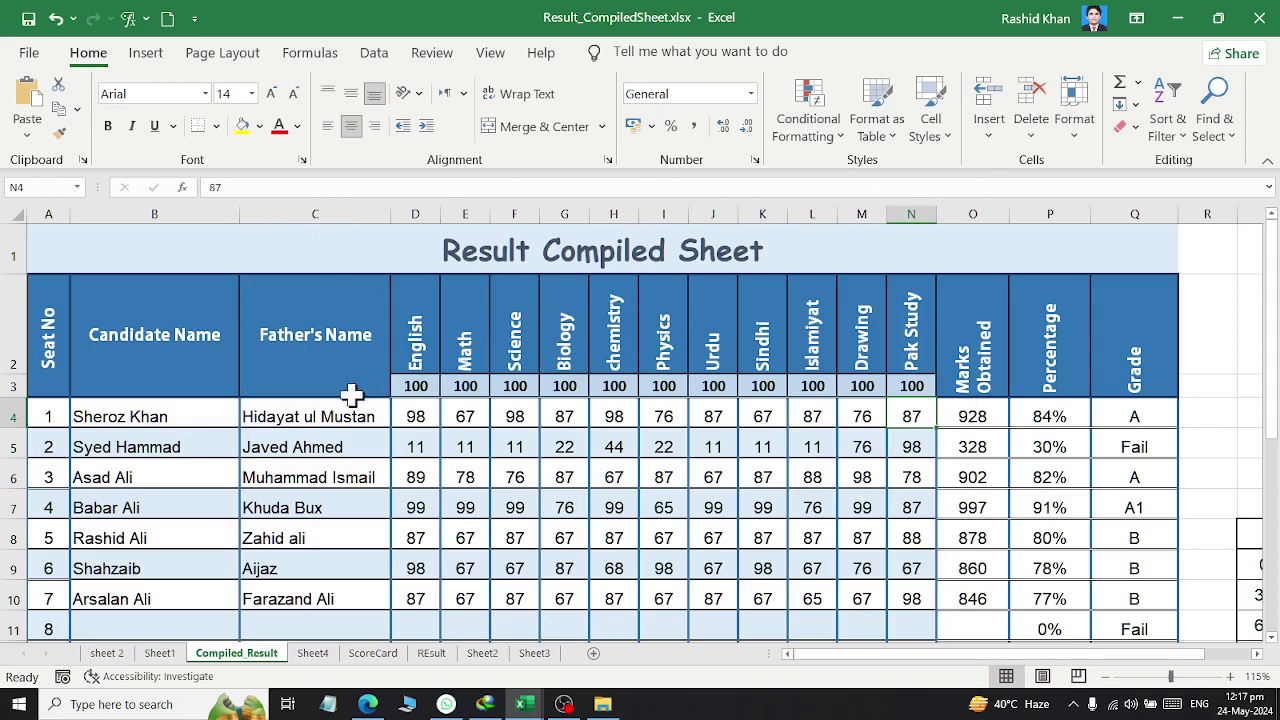
pyautogui.click(177, 486)
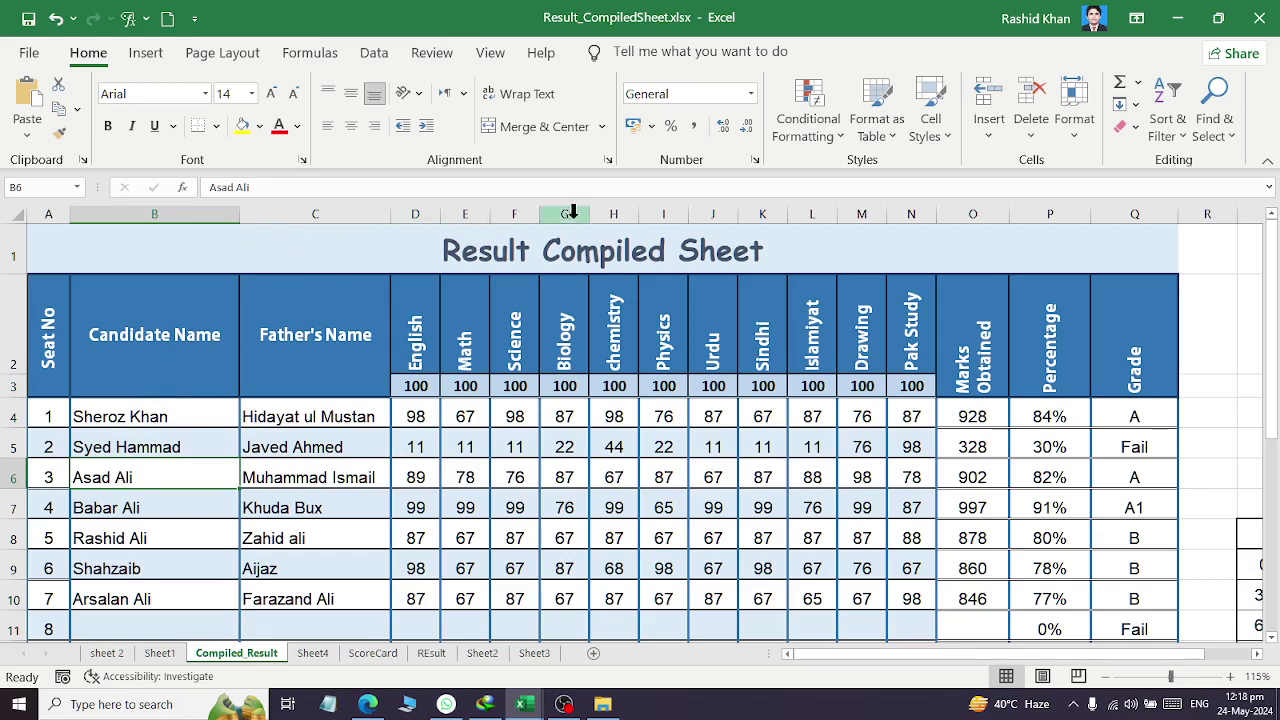
pyautogui.click(972, 445)
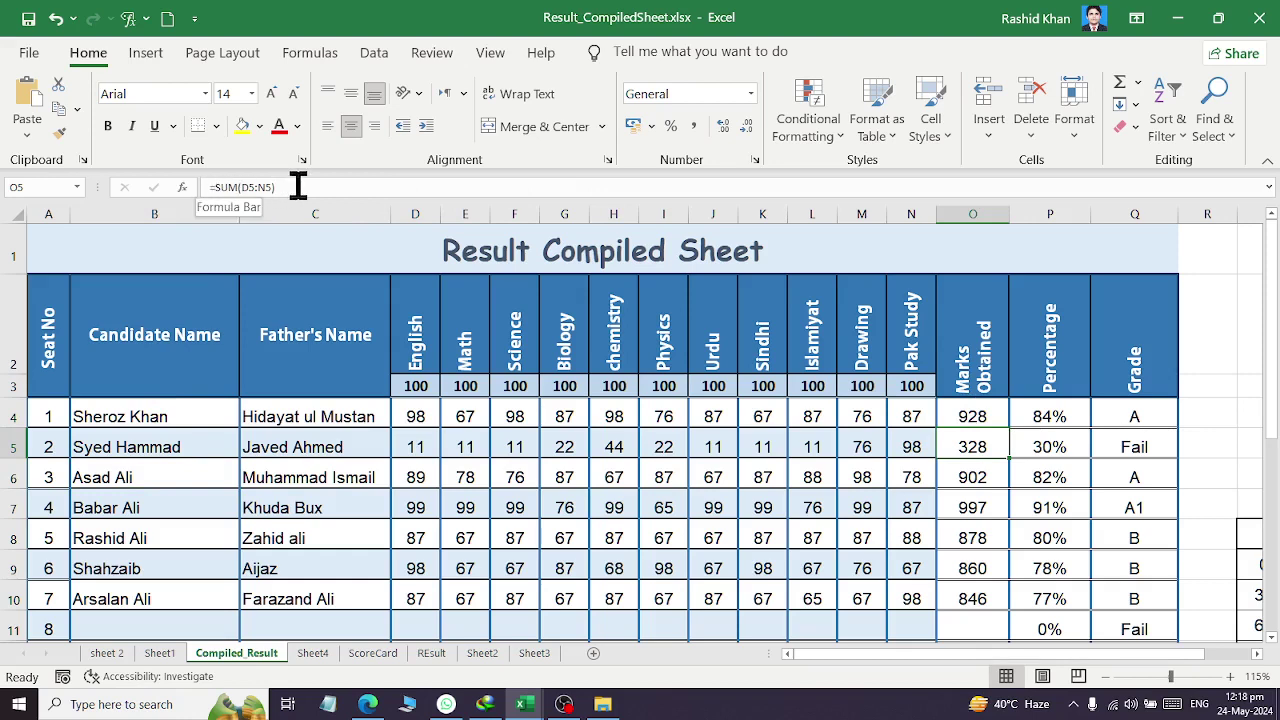
# Launch Windows Magnifier at 140% magnification, then close it.
pyautogui.press('super')
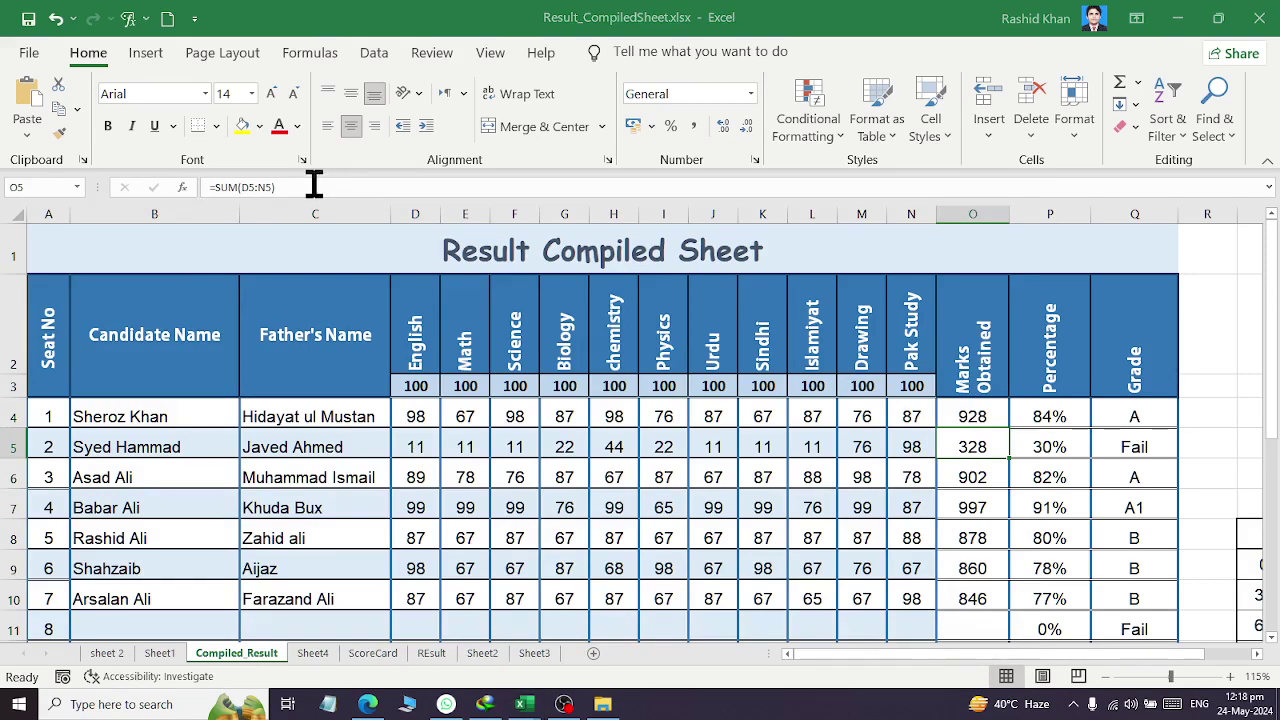
pyautogui.write('mag')
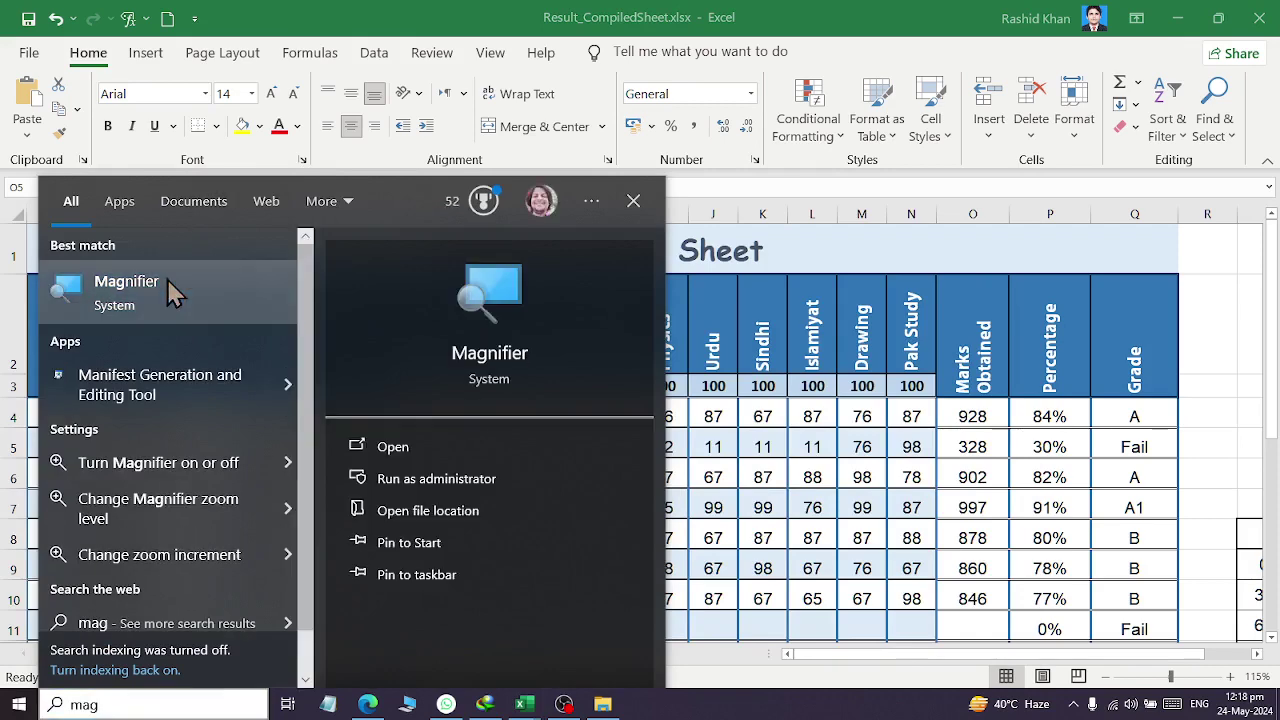
pyautogui.click(167, 279)
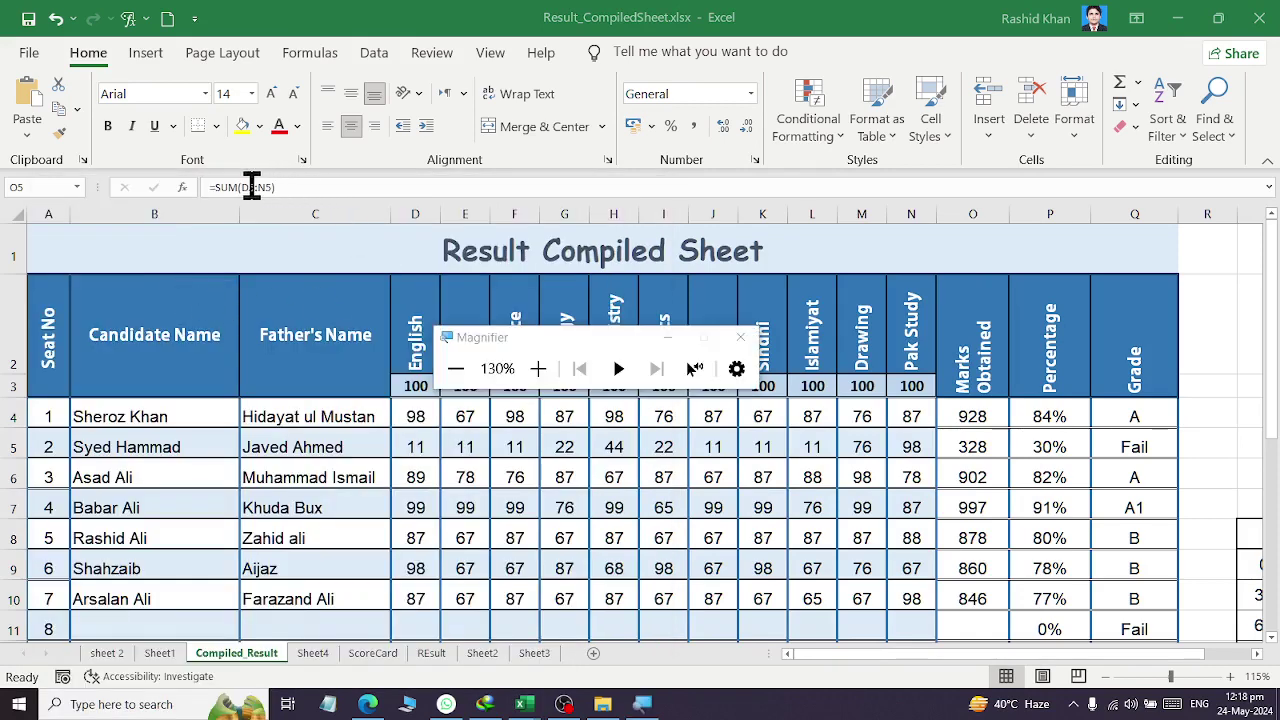
pyautogui.click(537, 369)
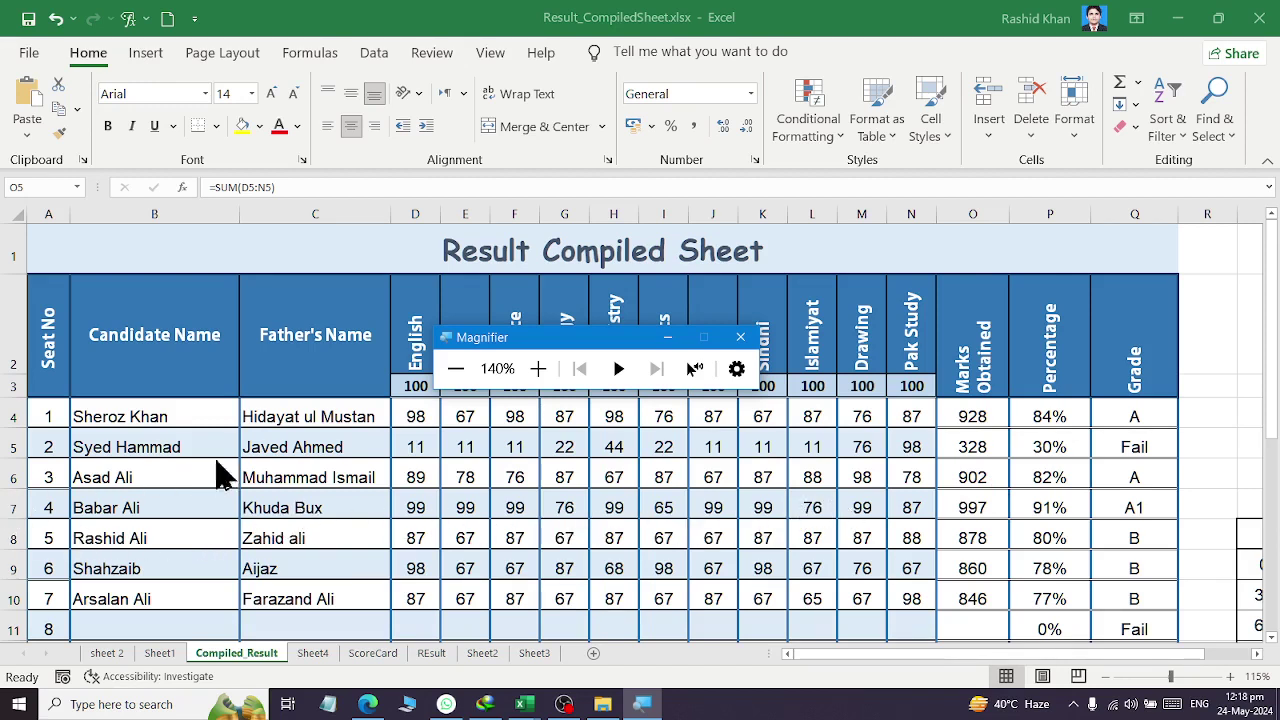
pyautogui.click(741, 338)
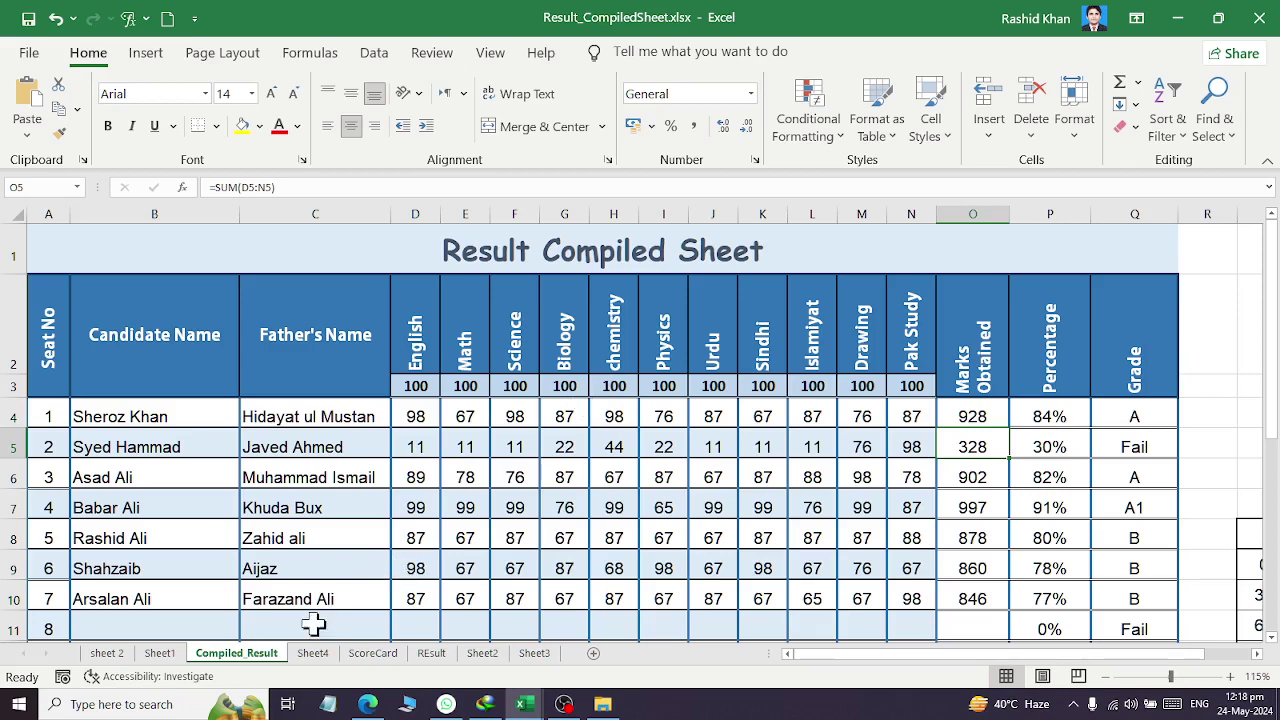
# On the ScoreCard sheet, enter seat number 8 in the serial cell M5.
pyautogui.click(370, 654)
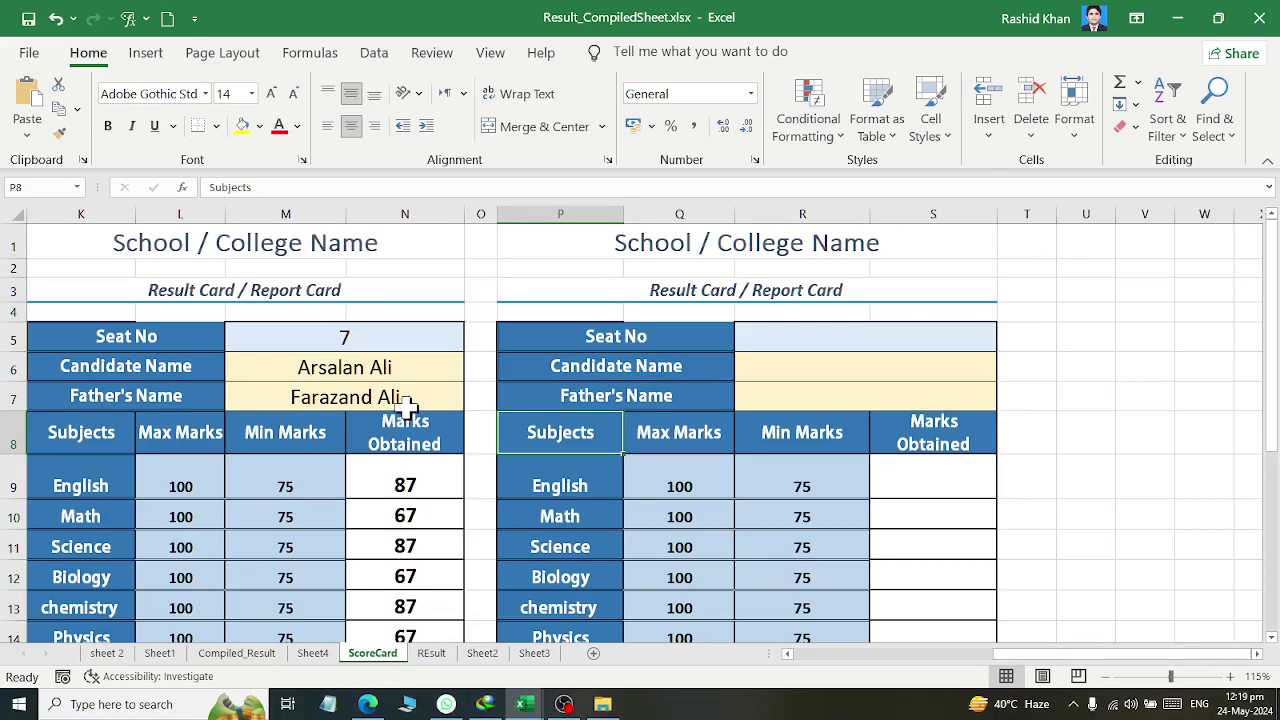
pyautogui.click(385, 332)
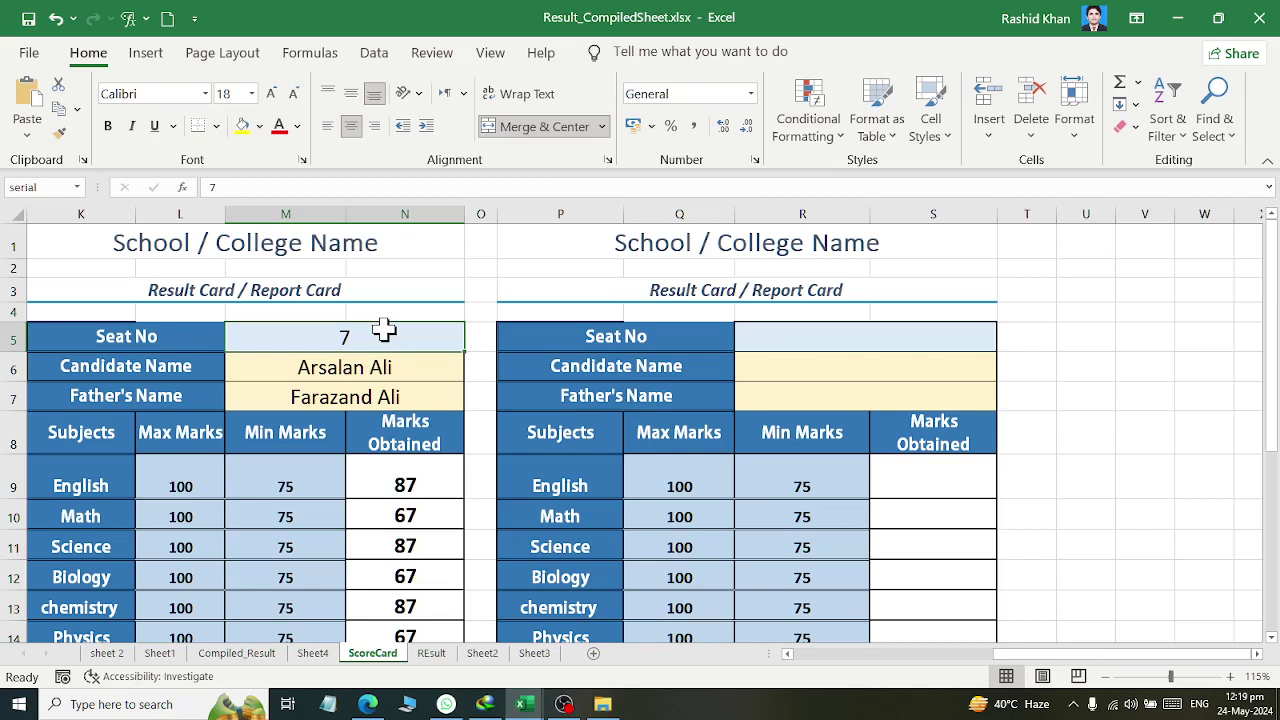
pyautogui.write('8')
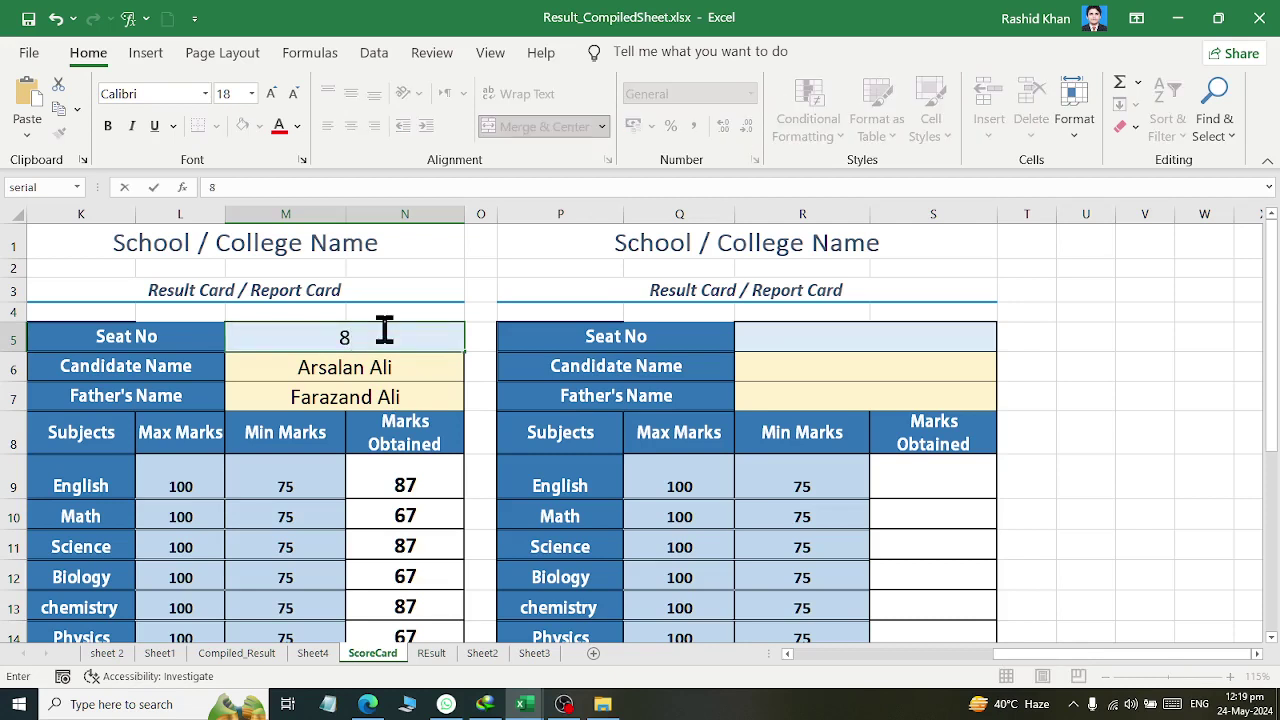
pyautogui.press('Return')
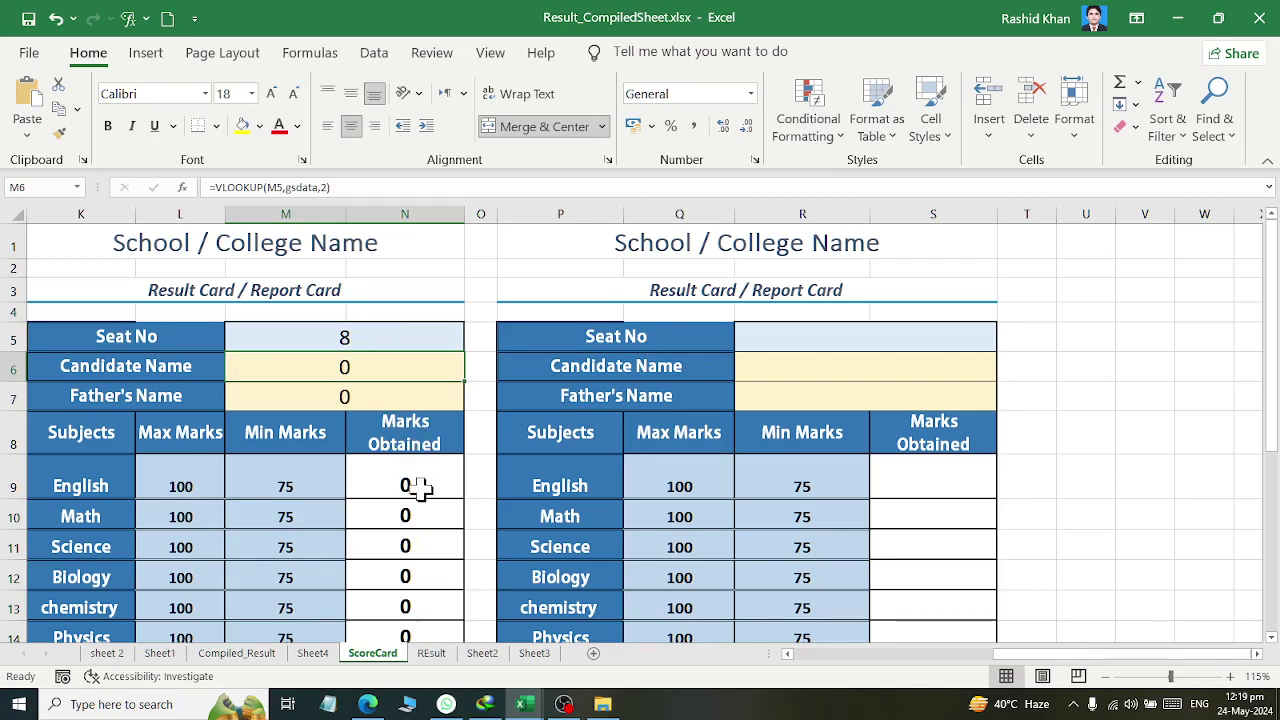
# Clear the seat number and name cells M5:M7 and the Marks Obtained cells N9:N22.
pyautogui.scroll(-2, 423, 551)
pyautogui.scroll(-2, 425, 558)
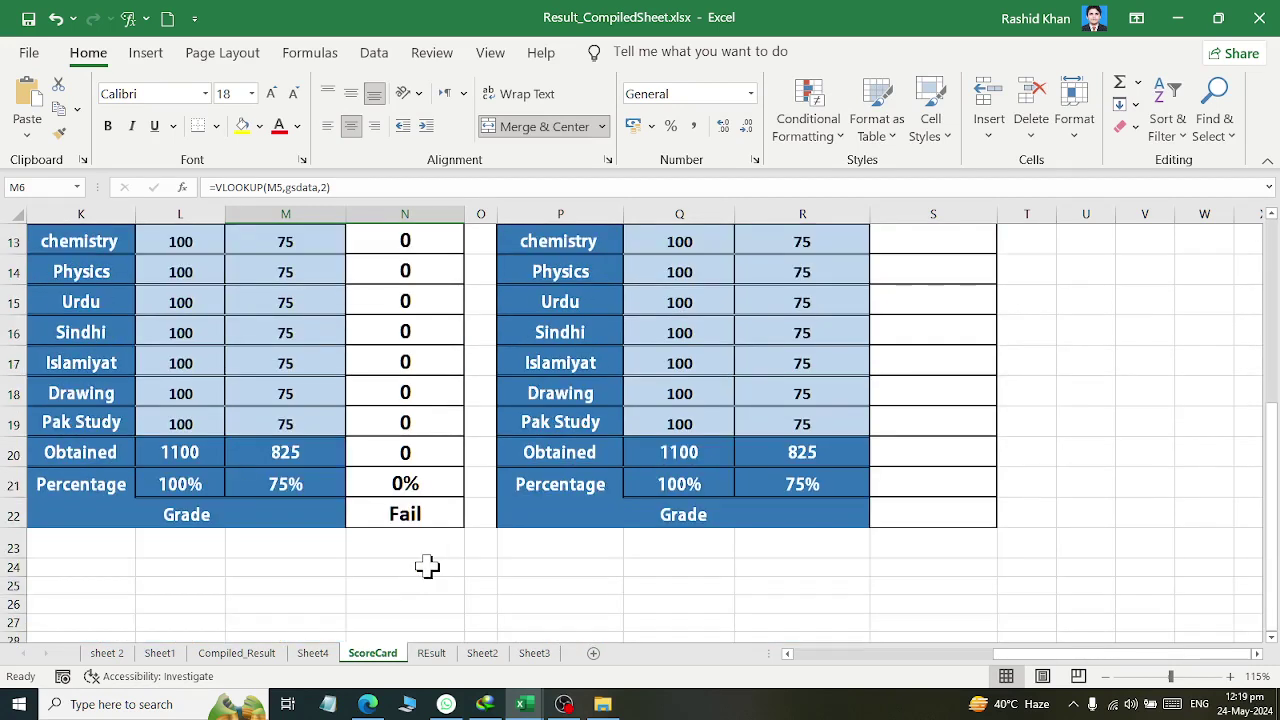
pyautogui.scroll(4, 425, 560)
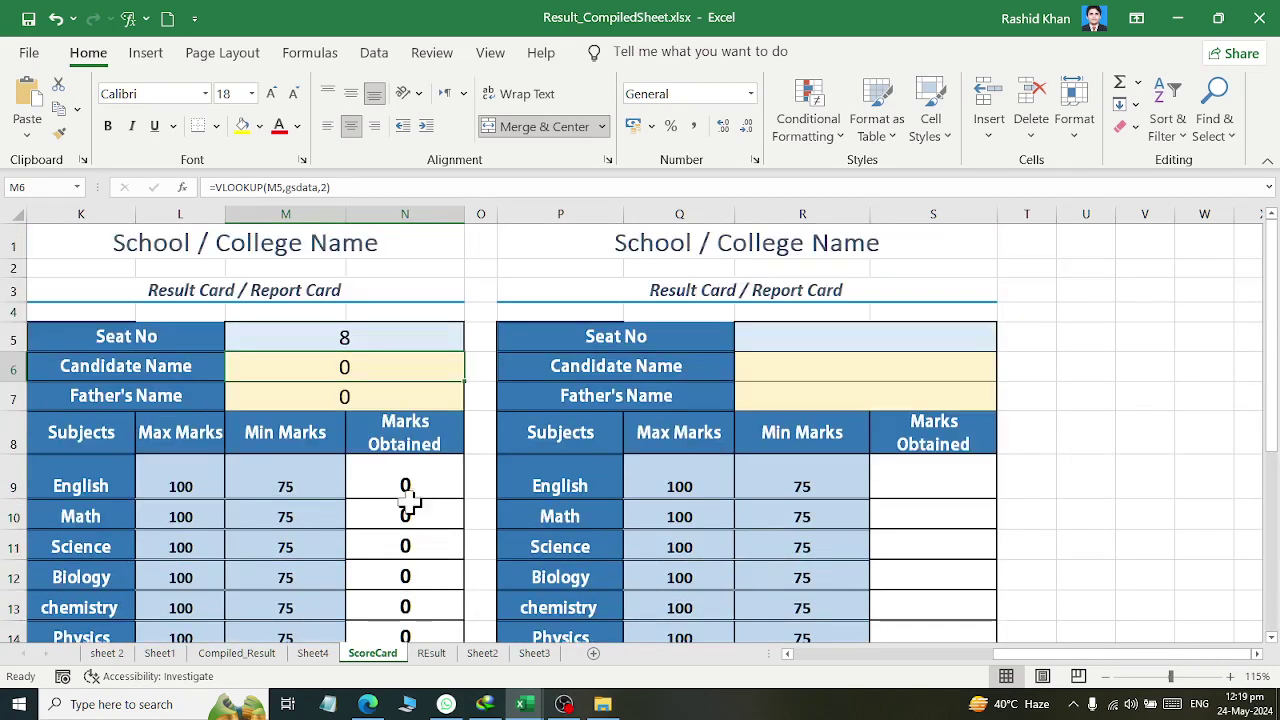
pyautogui.moveTo(323, 345); pyautogui.dragTo(355, 377)
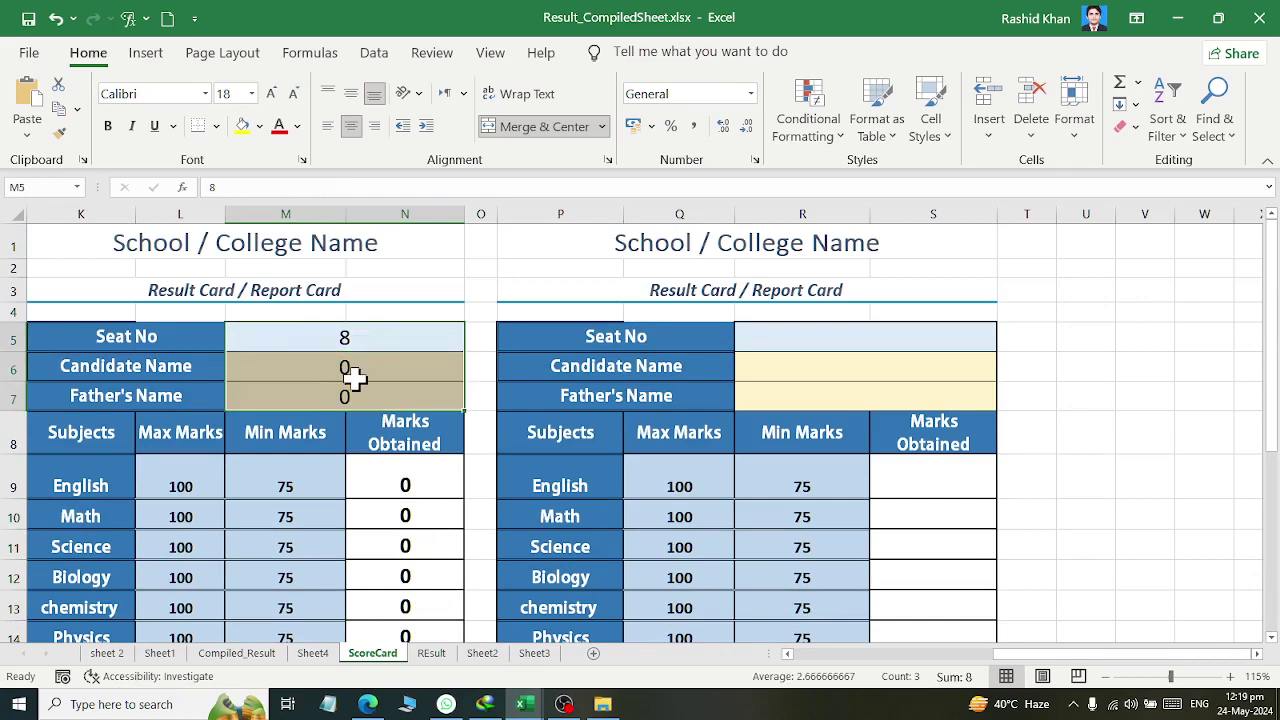
pyautogui.press('Delete')
pyautogui.moveTo(440, 480); pyautogui.dragTo(408, 705)
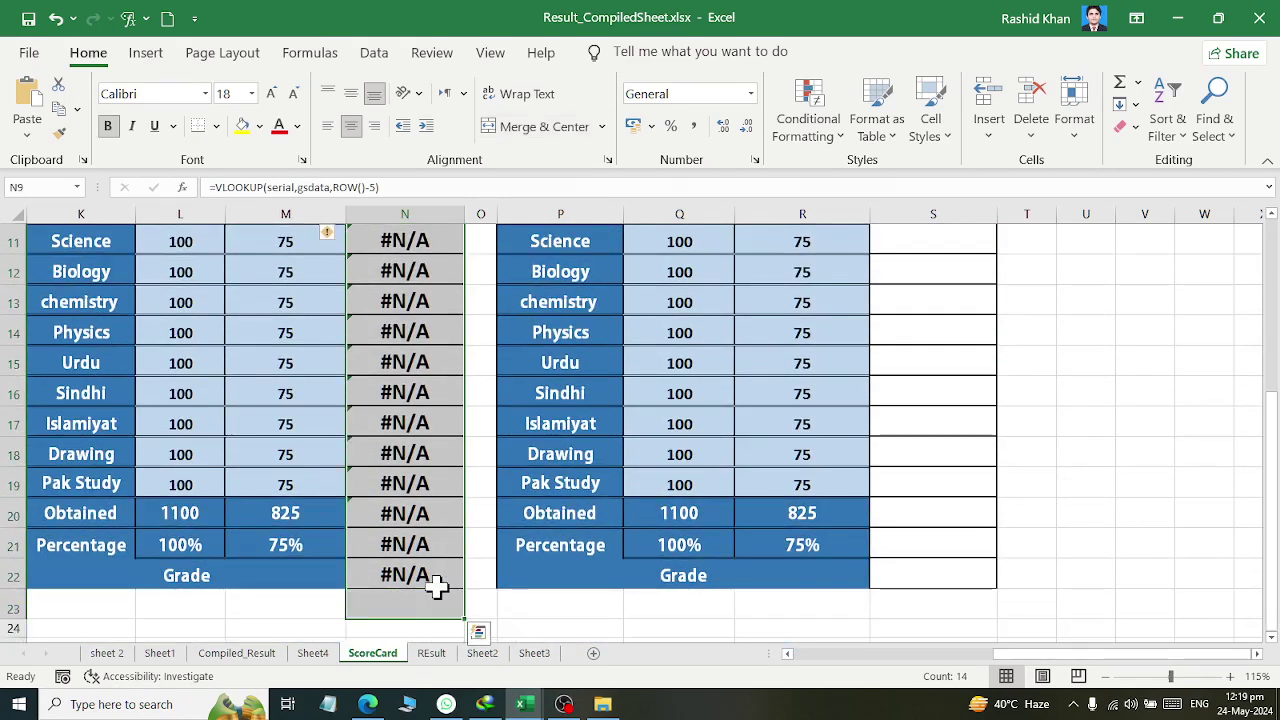
pyautogui.press('Delete')
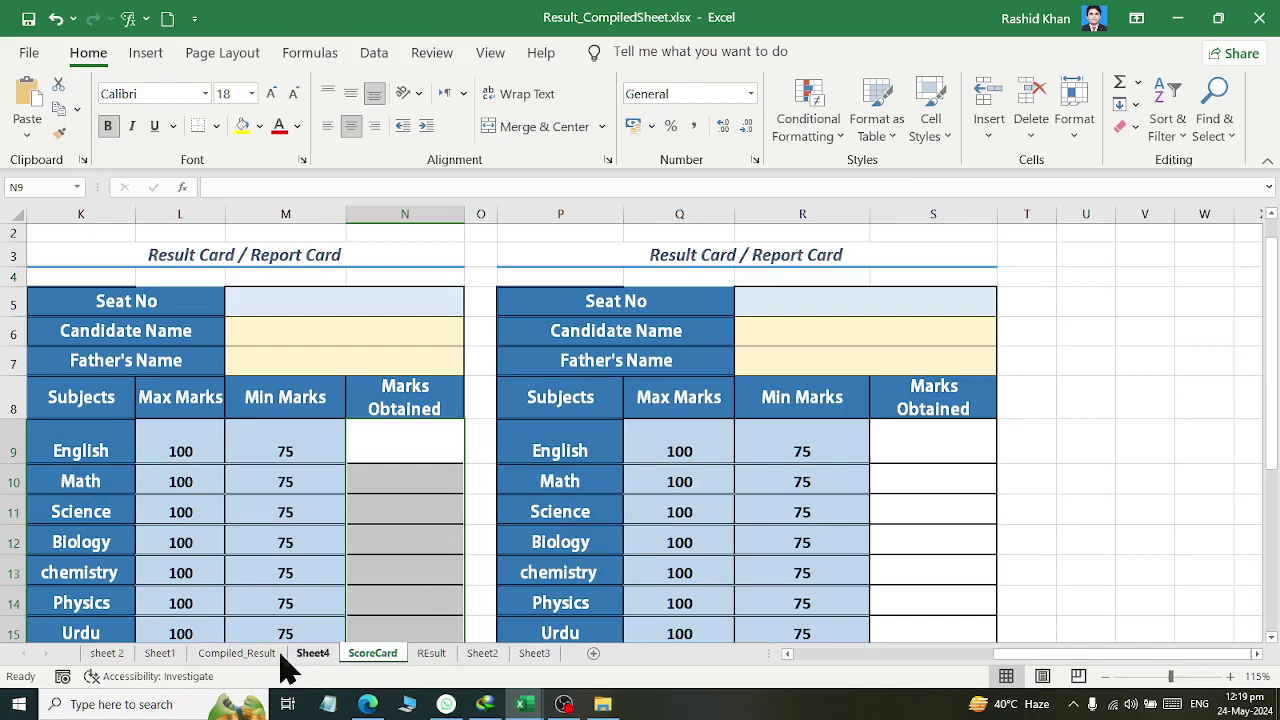
pyautogui.click(236, 655)
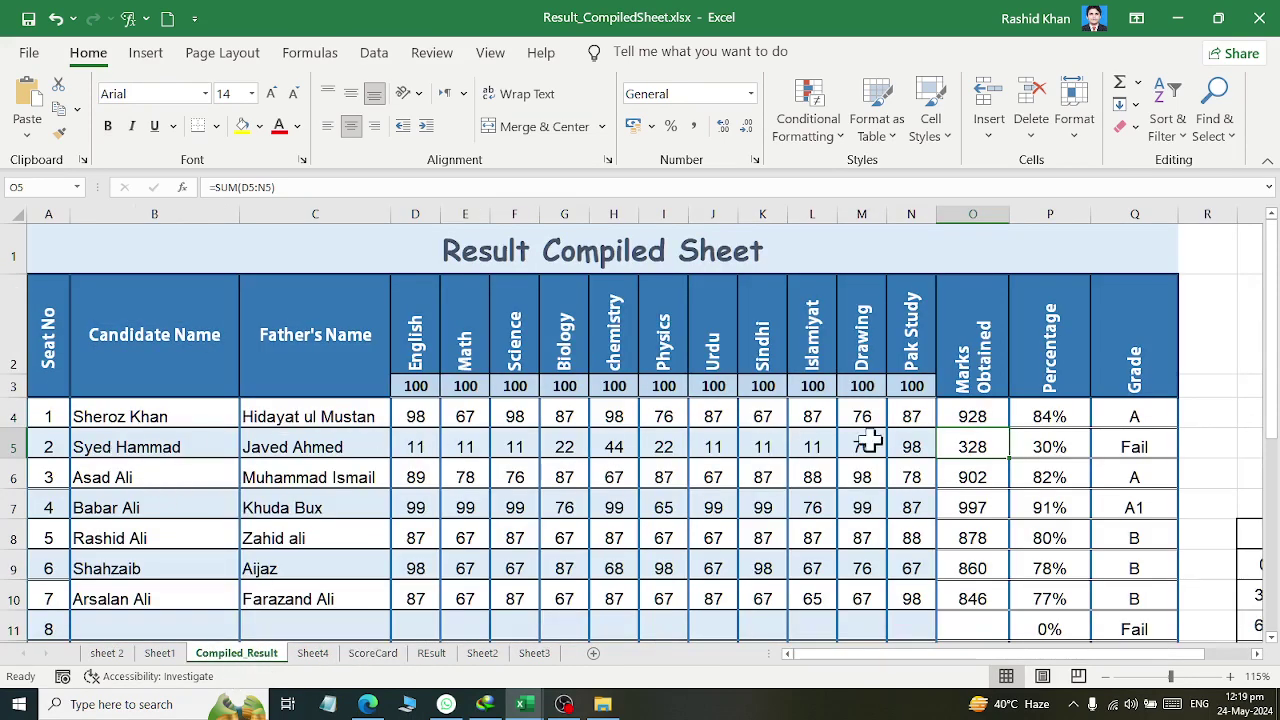
pyautogui.click(366, 658)
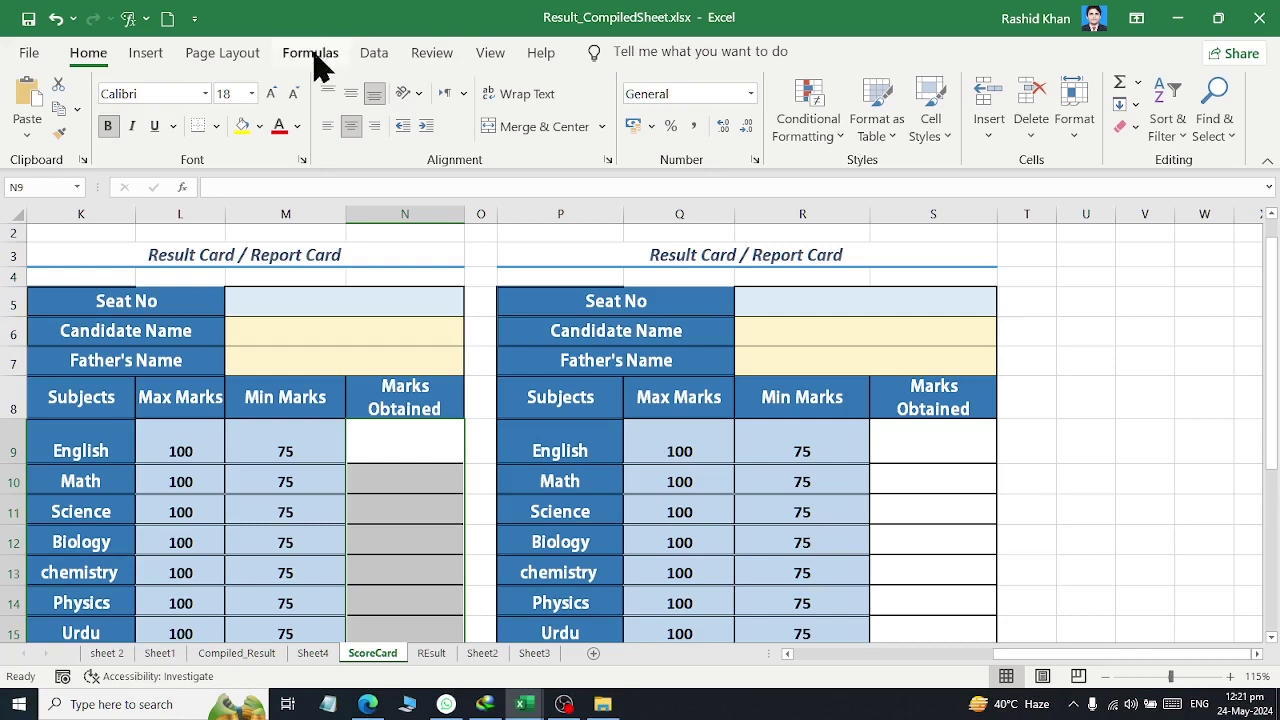
# Insert a VLOOKUP into N9 from Lookup & Reference and move its arguments box aside.
pyautogui.click(314, 54)
pyautogui.click(408, 148)
pyautogui.scroll(-1, 460, 575)
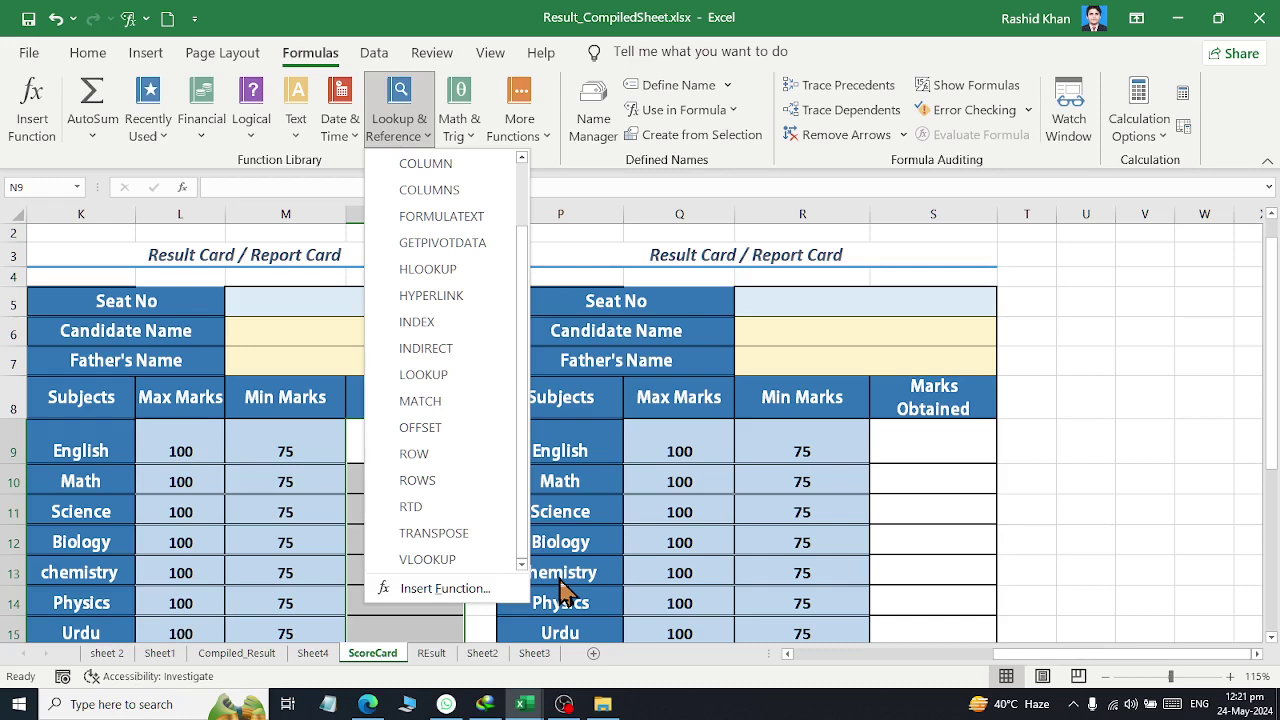
pyautogui.click(462, 561)
pyautogui.moveTo(400, 265); pyautogui.dragTo(580, 130)
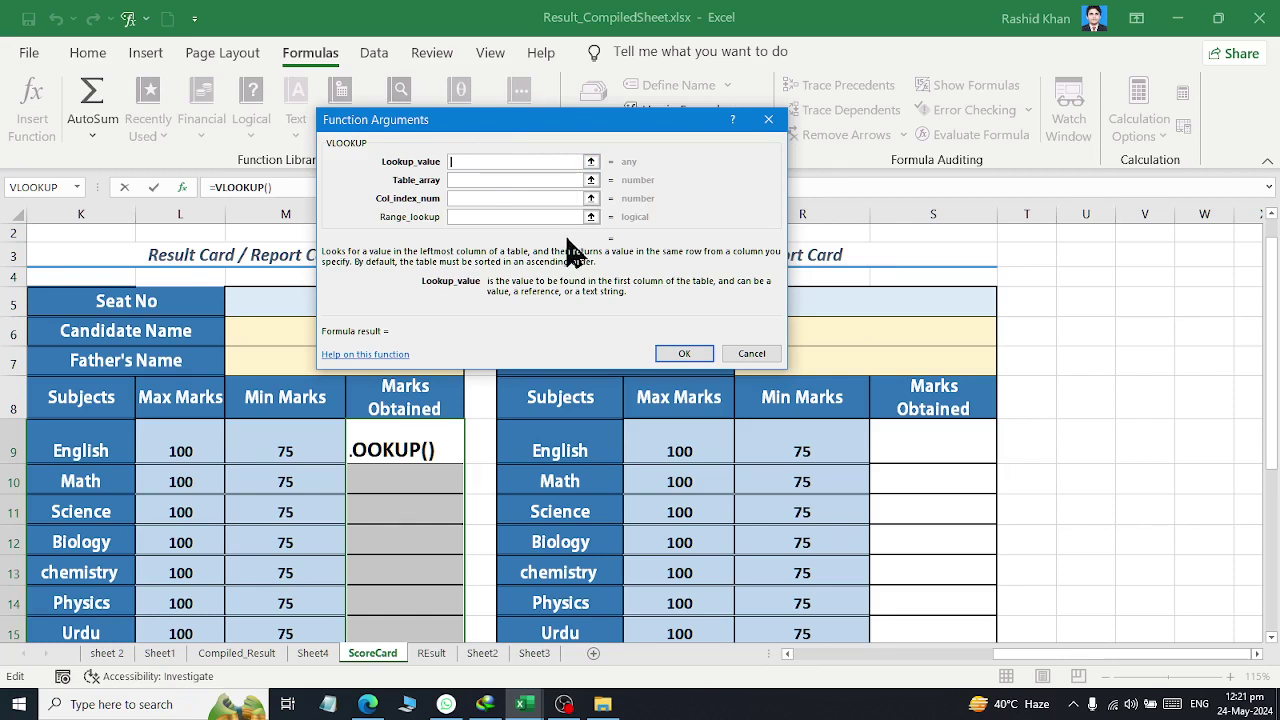
# Discard the unfinished VLOOKUP and select the Seat No values on Compiled_Result.
pyautogui.click(751, 353)
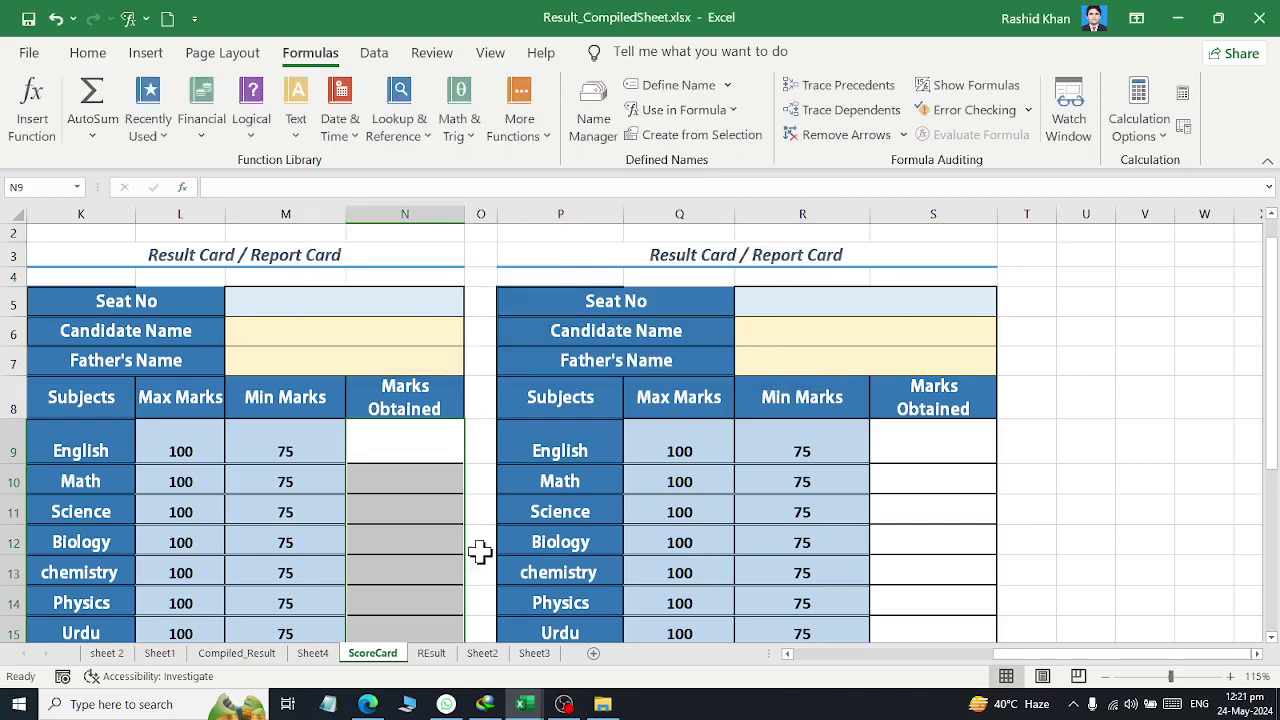
pyautogui.click(232, 655)
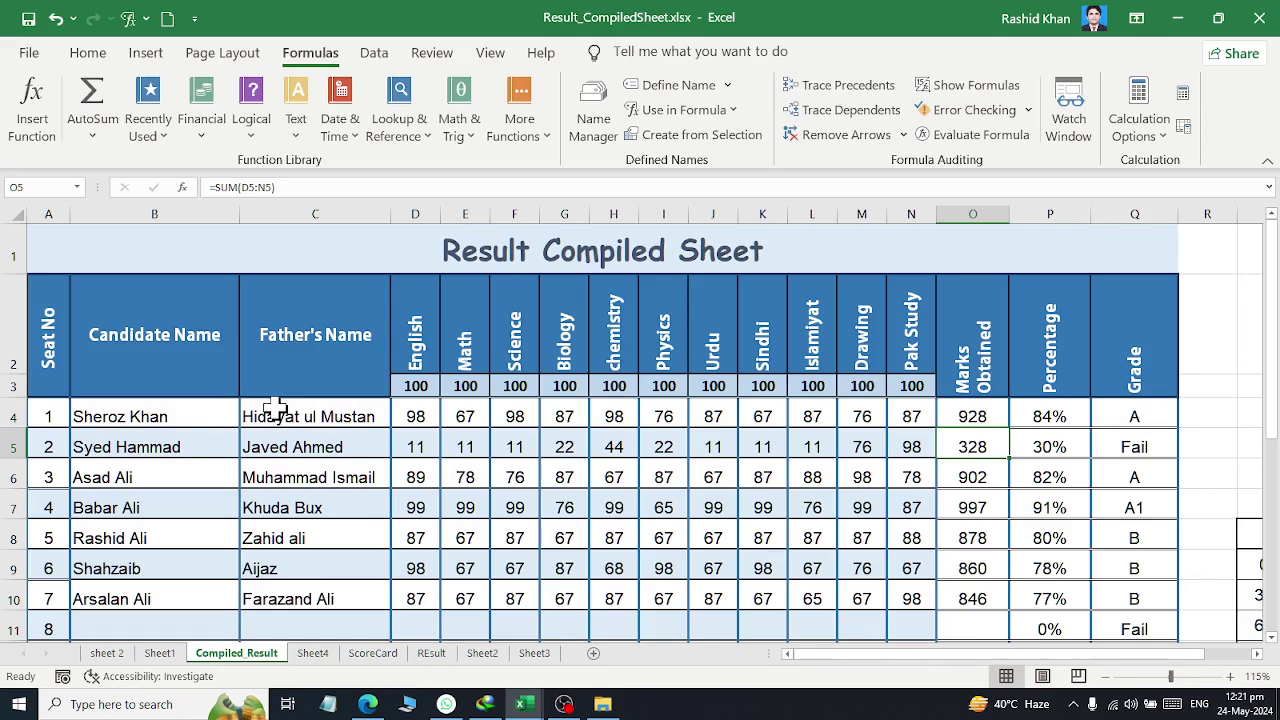
pyautogui.moveTo(40, 325); pyautogui.dragTo(49, 674)
# Select the header rows and the results table across A to Q, leaving G6 active.
pyautogui.scroll(3, 60, 595)
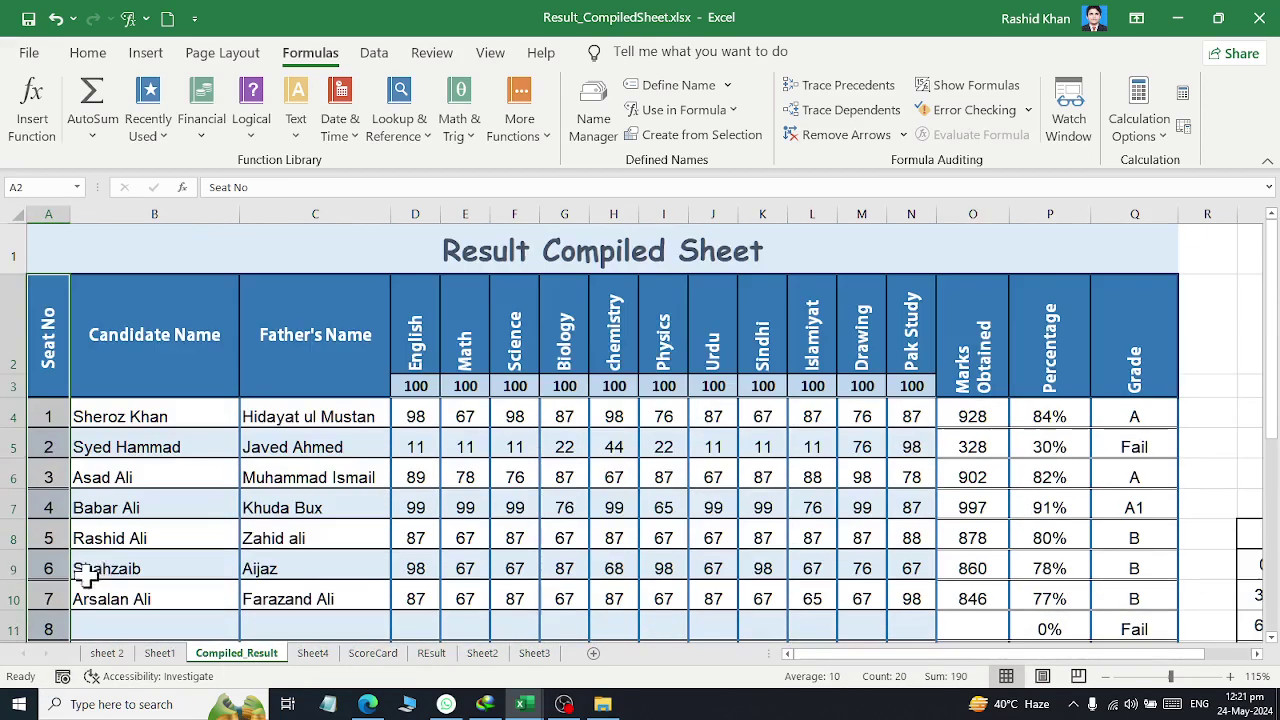
pyautogui.moveTo(47, 323); pyautogui.dragTo(1145, 350)
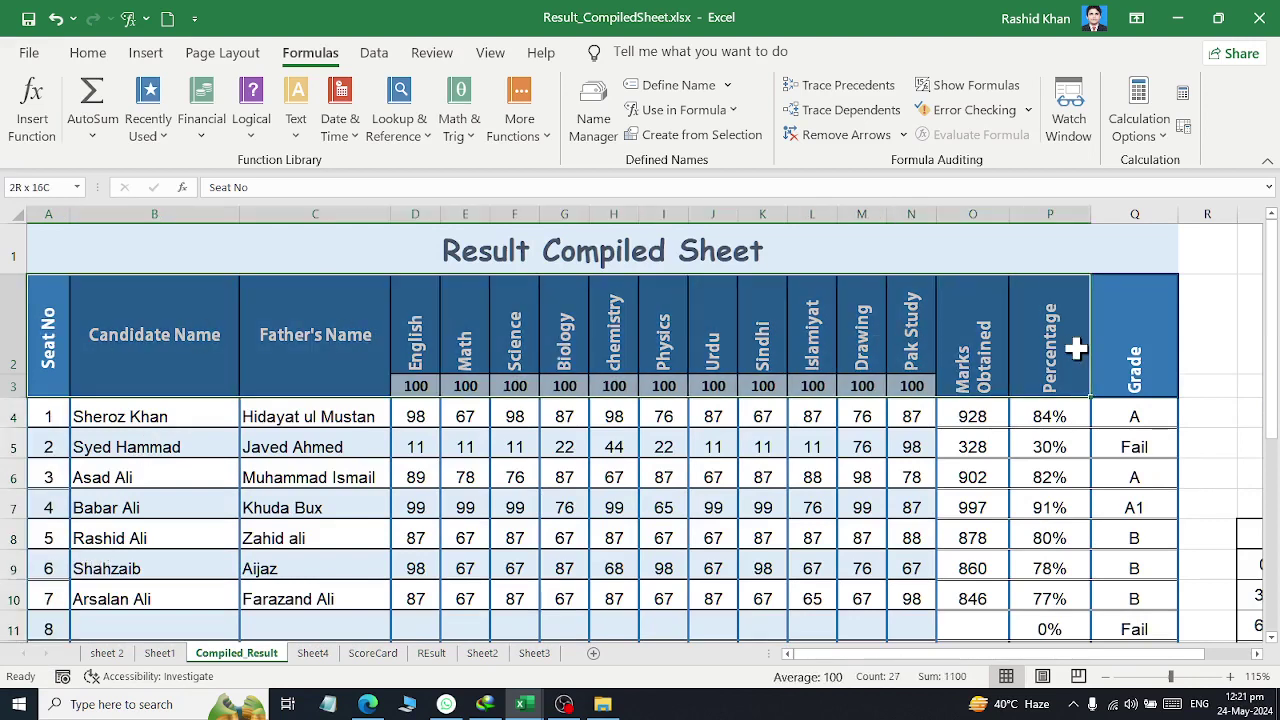
pyautogui.moveTo(77, 320)
pyautogui.mouseDown()
pyautogui.moveTo(1043, 648)
pyautogui.moveTo(1141, 461)
pyautogui.mouseUp()
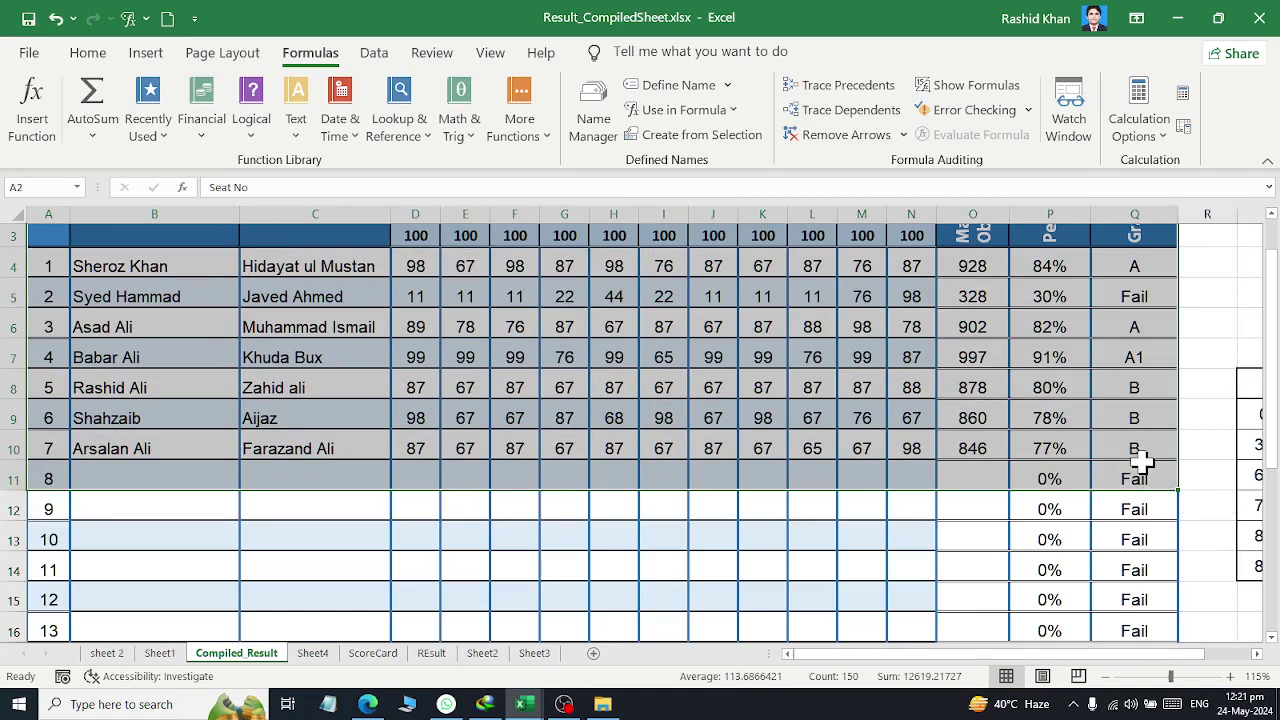
pyautogui.scroll(1, 903, 365)
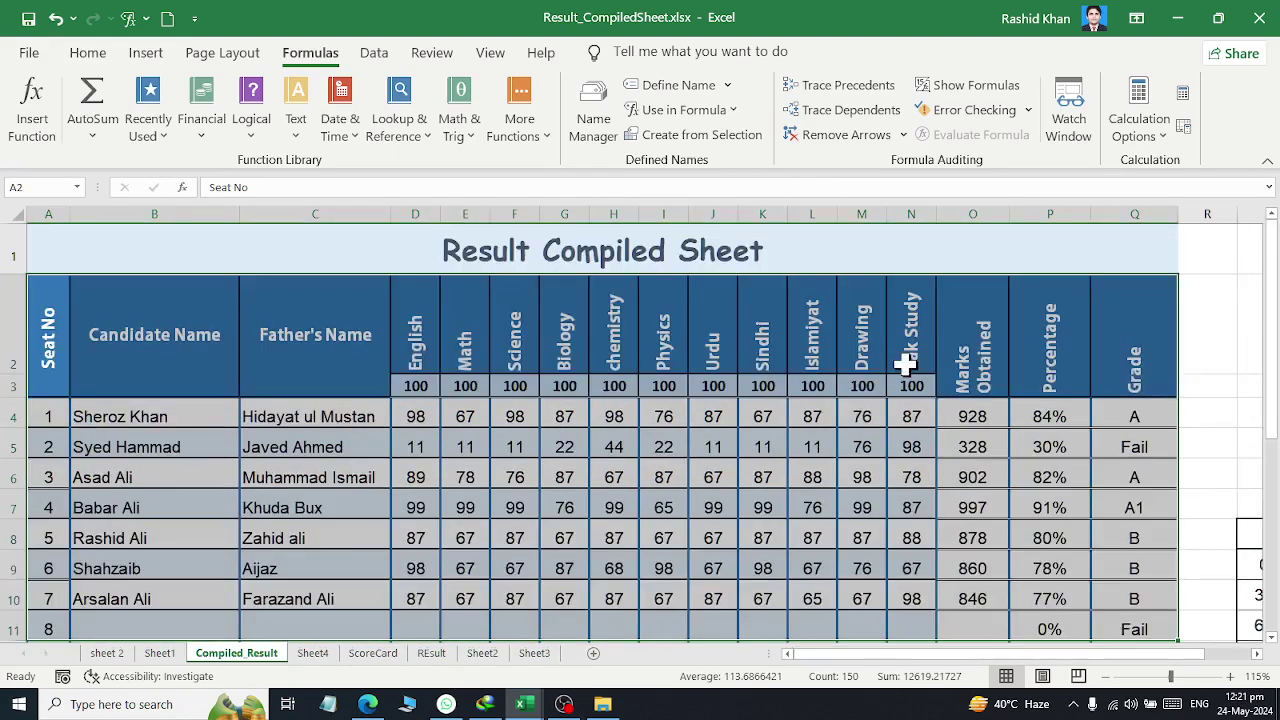
pyautogui.click(558, 477)
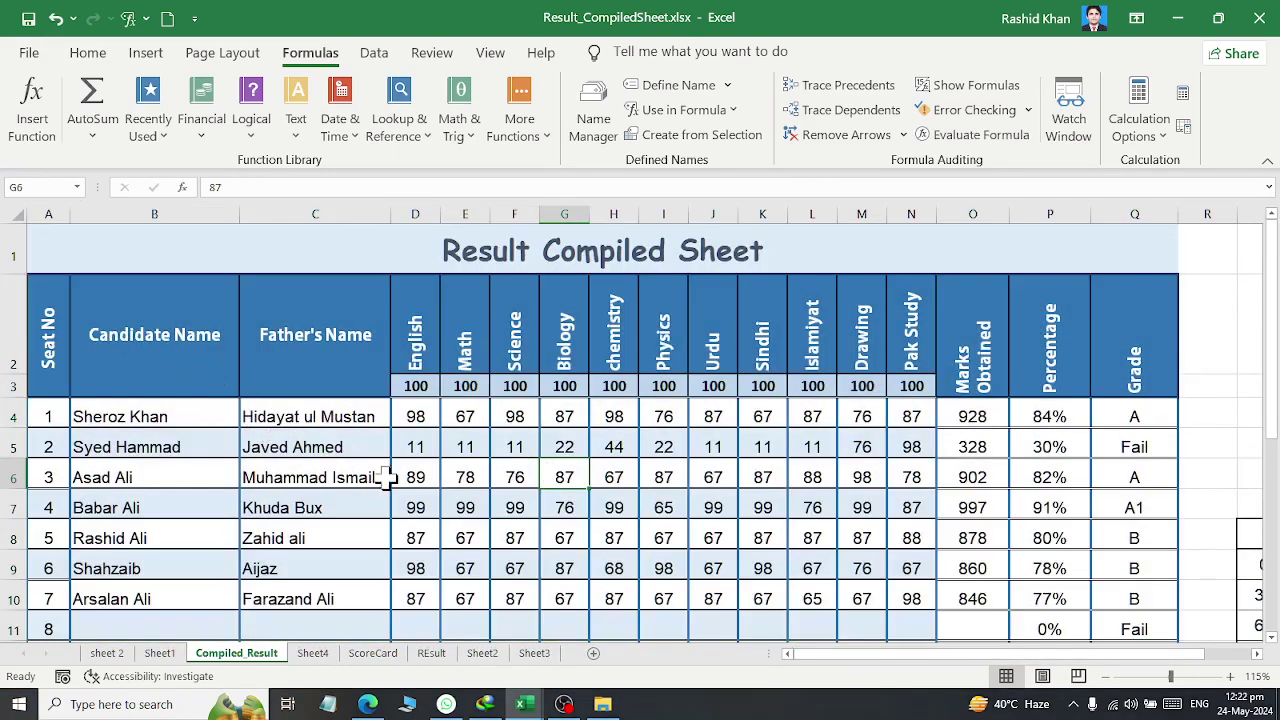
pyautogui.click(399, 136)
# Insert a VLOOKUP into G6 and set its table array to A2:Q23.
pyautogui.scroll(-1, 489, 550)
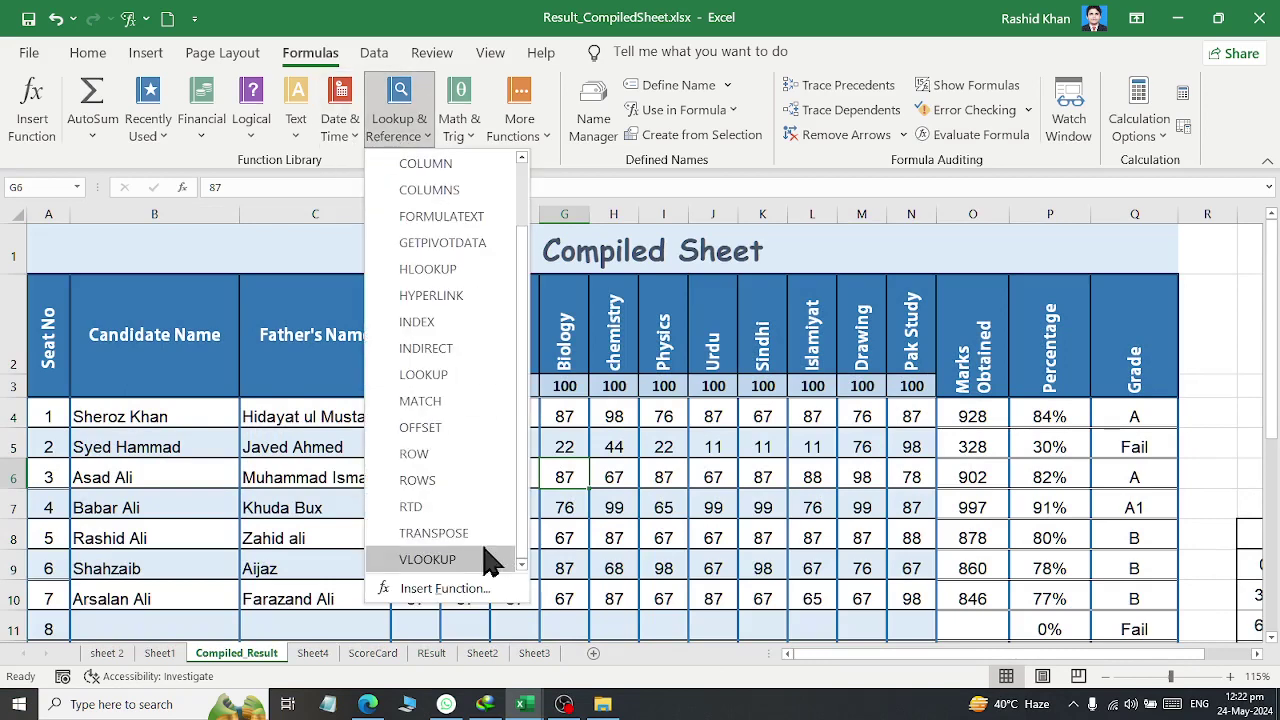
pyautogui.click(489, 557)
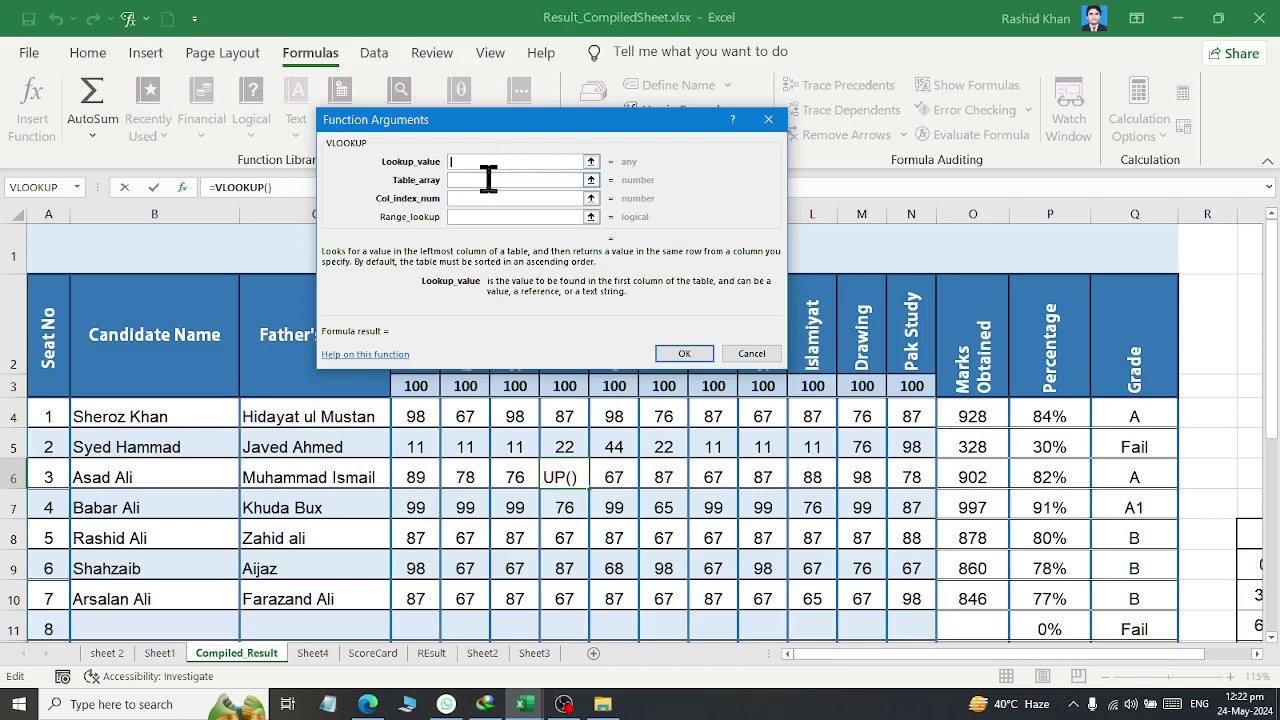
pyautogui.click(487, 179)
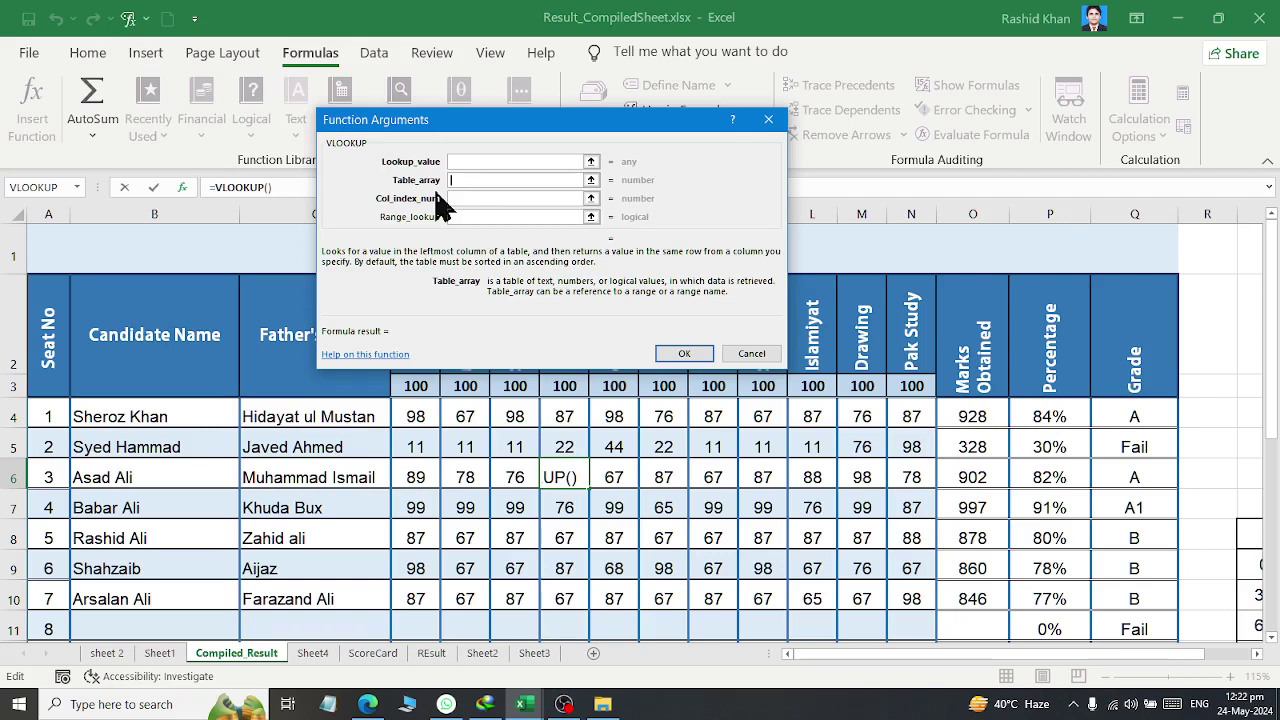
pyautogui.click(40, 305)
pyautogui.moveTo(40, 305); pyautogui.dragTo(1143, 648)
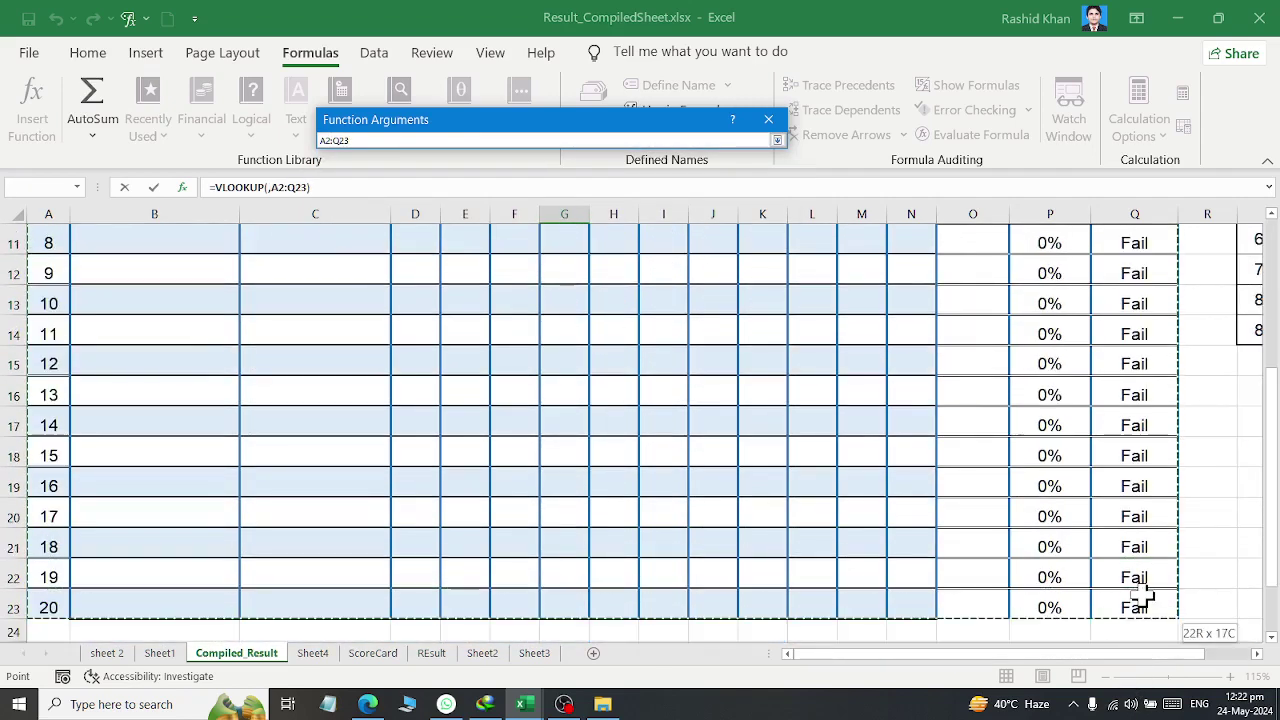
# Turn on Magnifier at 150% and erase the A2:Q23 table array from G6's VLOOKUP.
pyautogui.moveTo(1143, 648); pyautogui.dragTo(1140, 605)
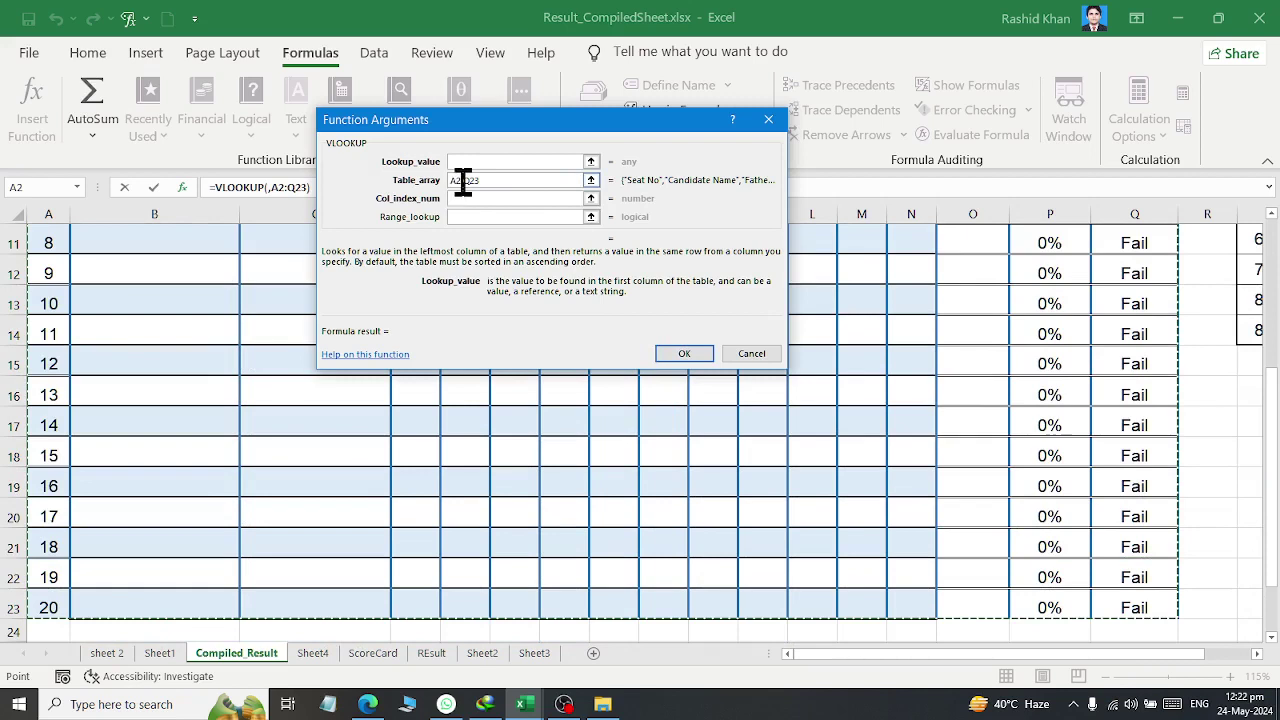
pyautogui.press('super')
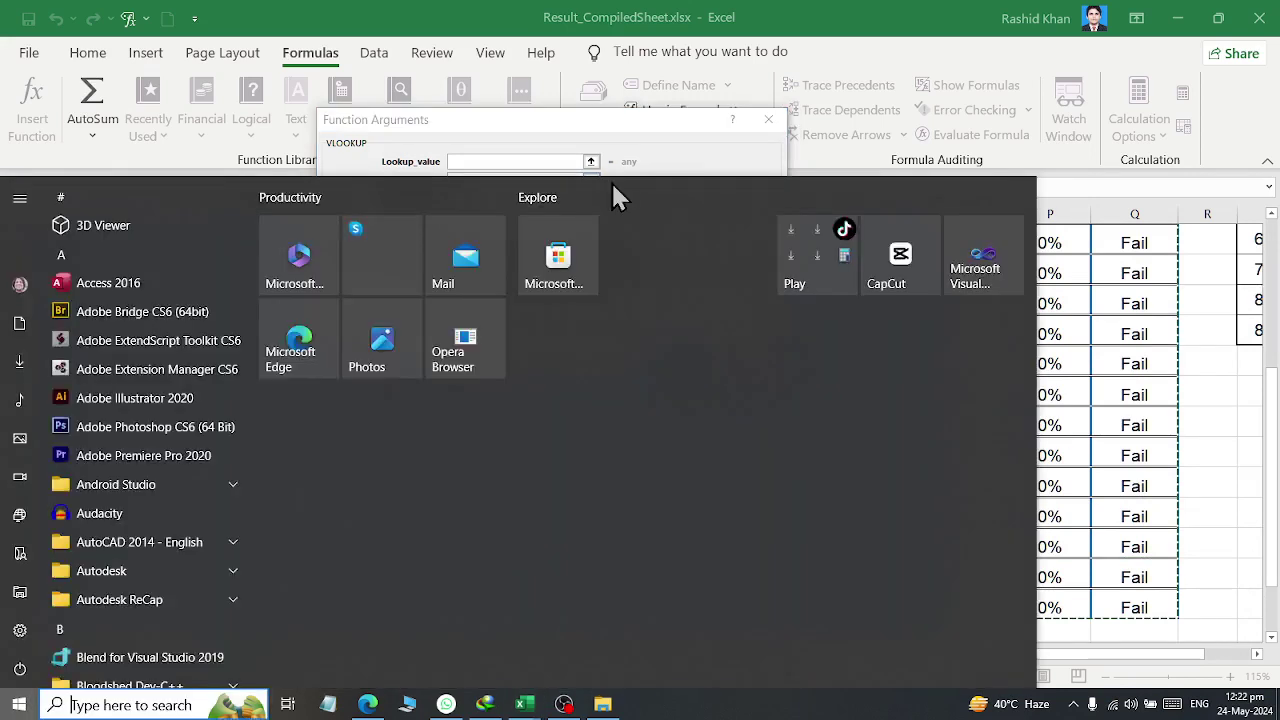
pyautogui.write('mag')
pyautogui.press('Return')
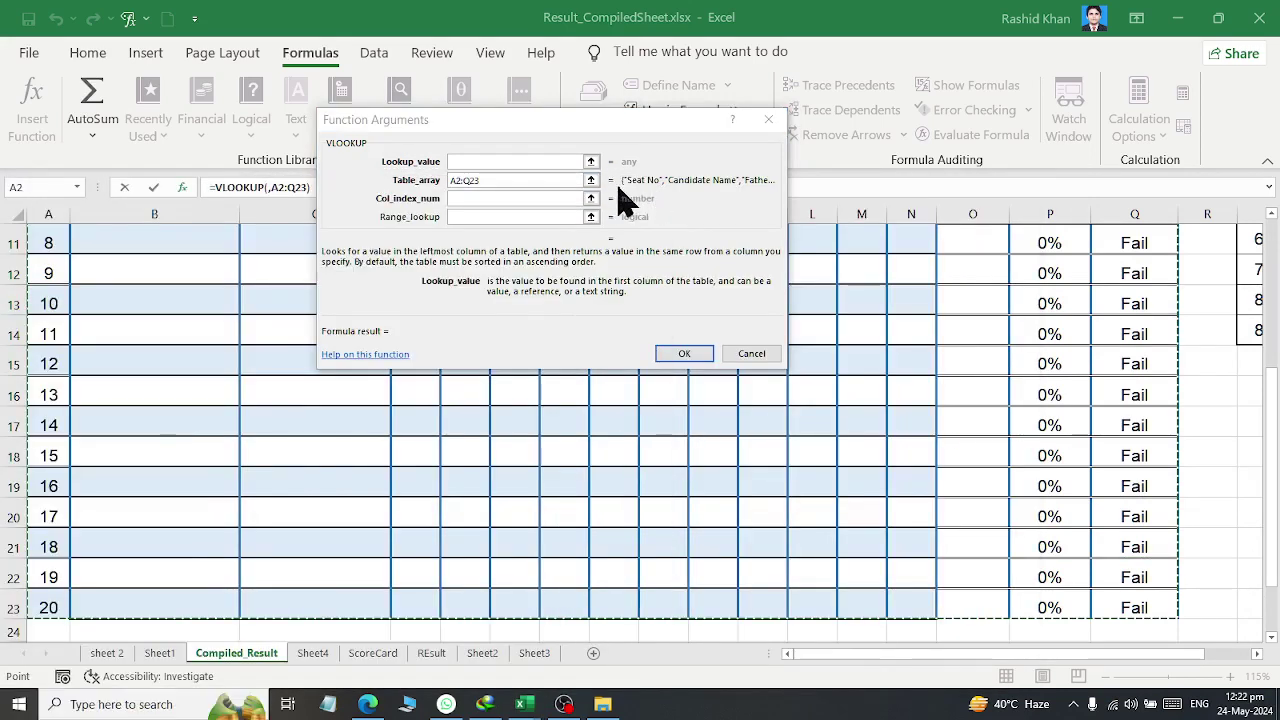
pyautogui.click(536, 368)
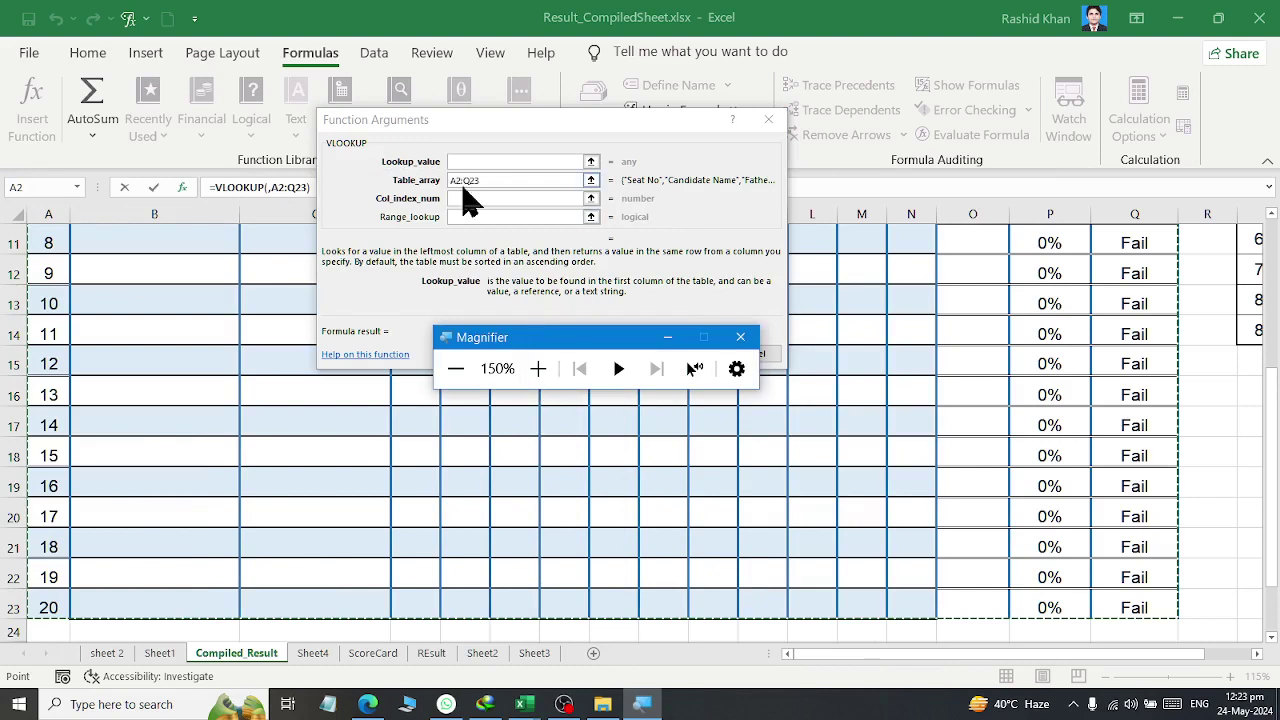
pyautogui.click(456, 181)
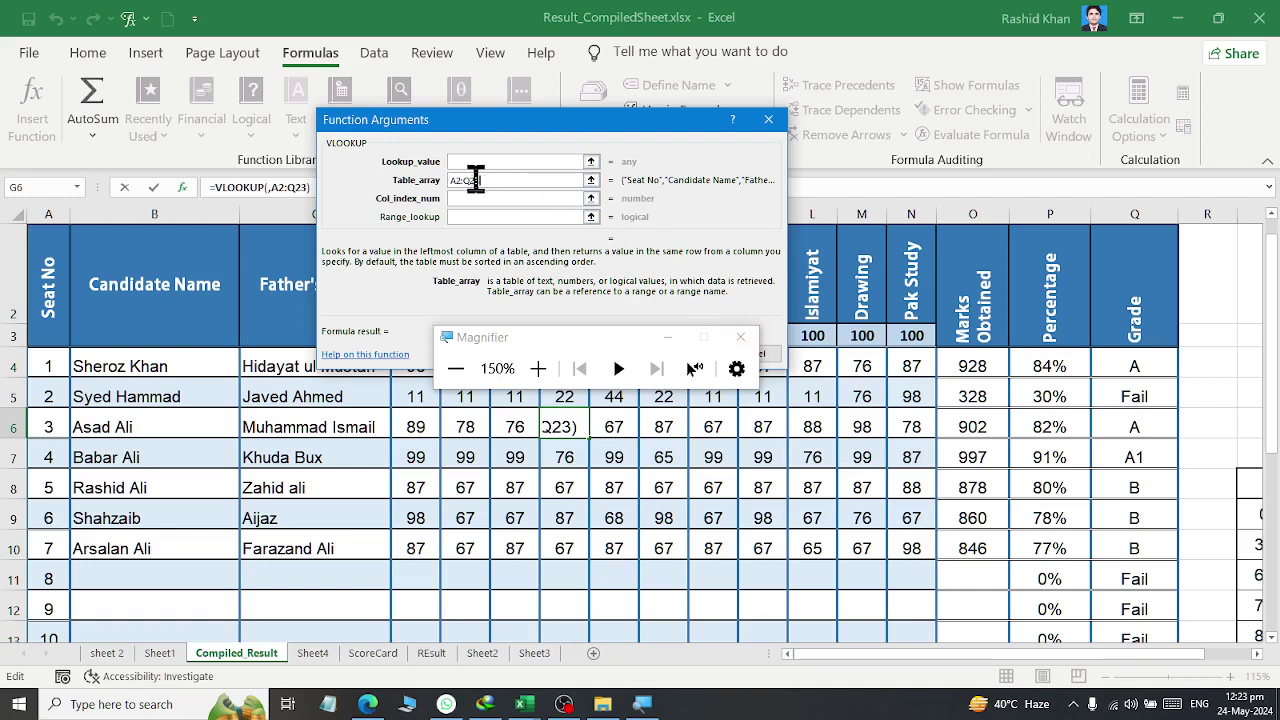
pyautogui.press('BackSpace')
pyautogui.press('BackSpace')
pyautogui.press('BackSpace')
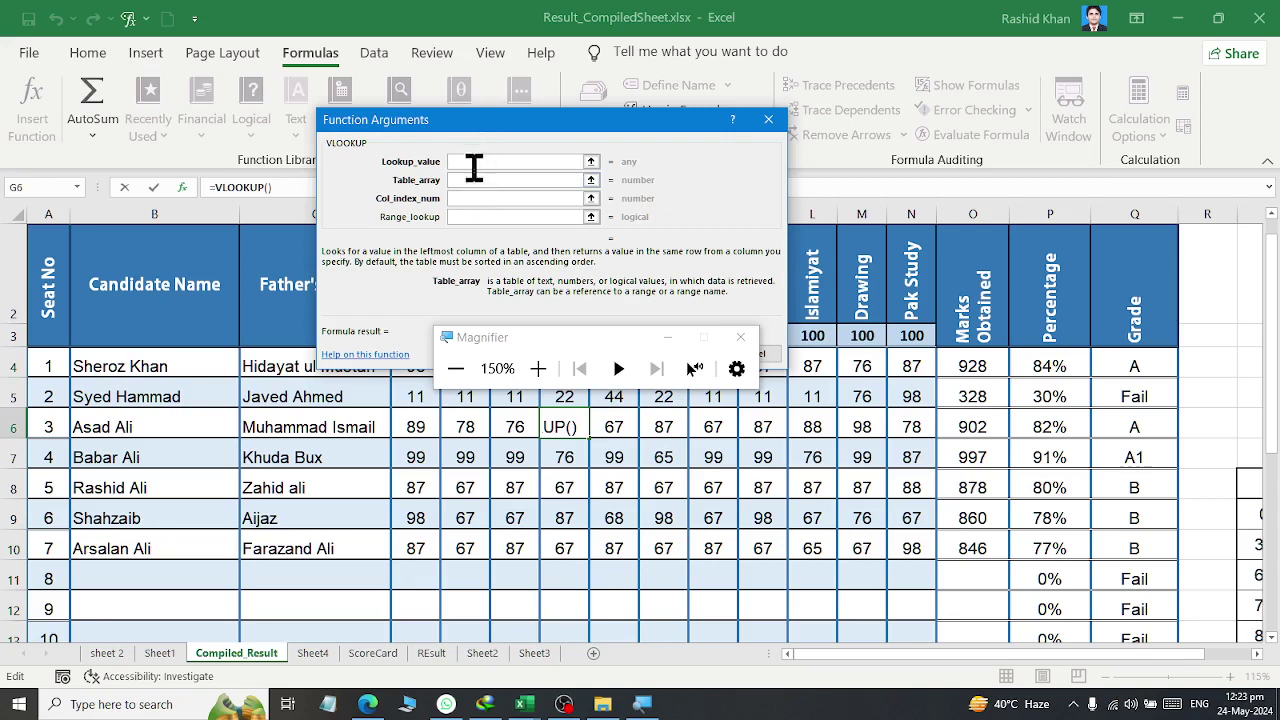
pyautogui.click(474, 163)
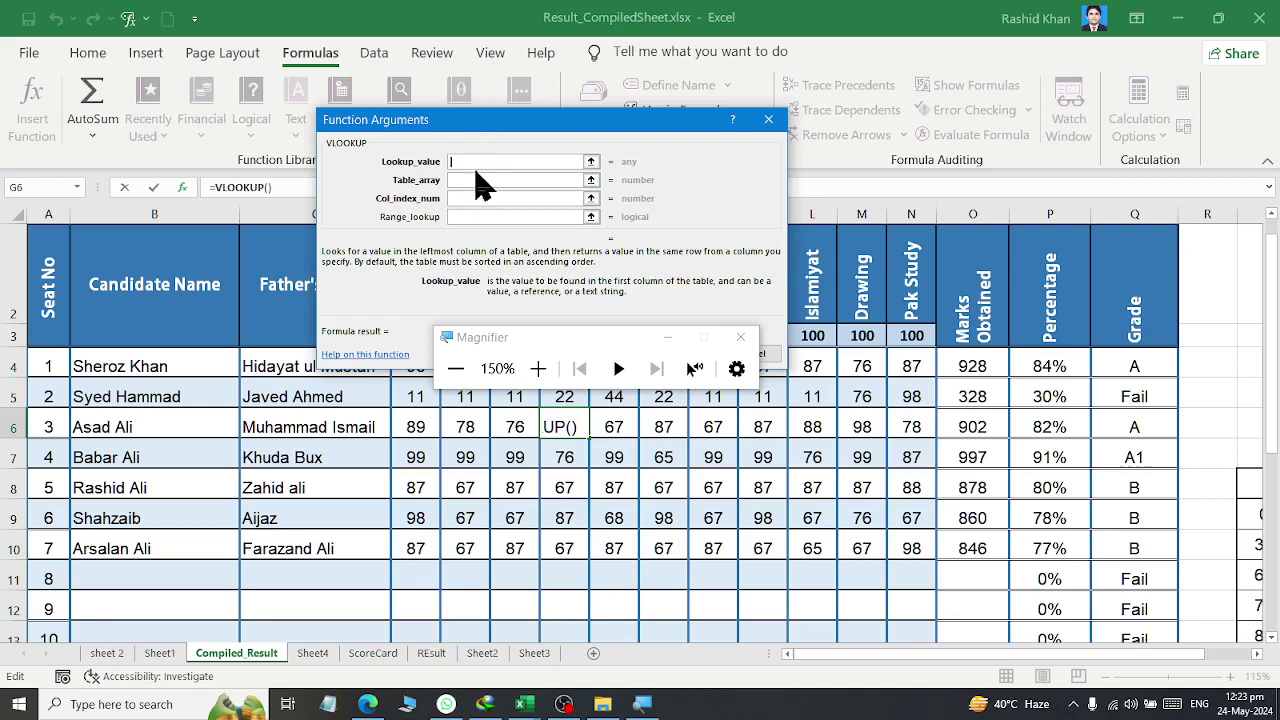
pyautogui.click(475, 180)
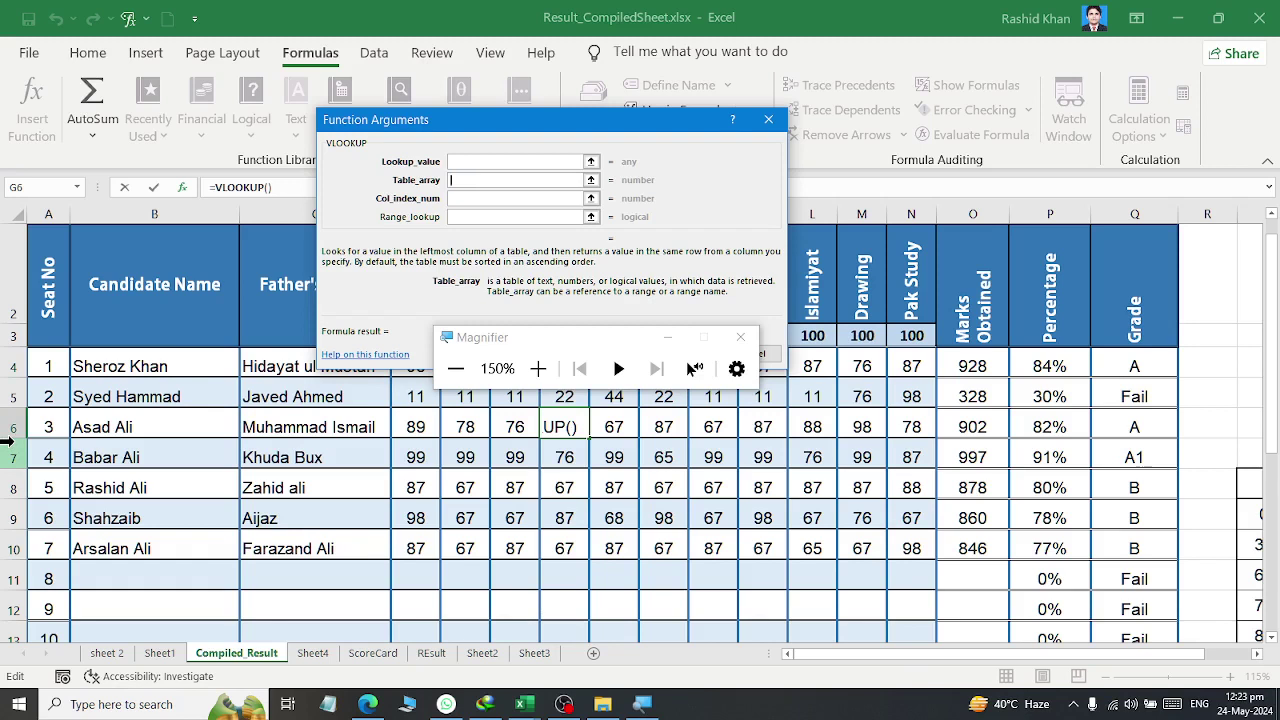
pyautogui.click(490, 161)
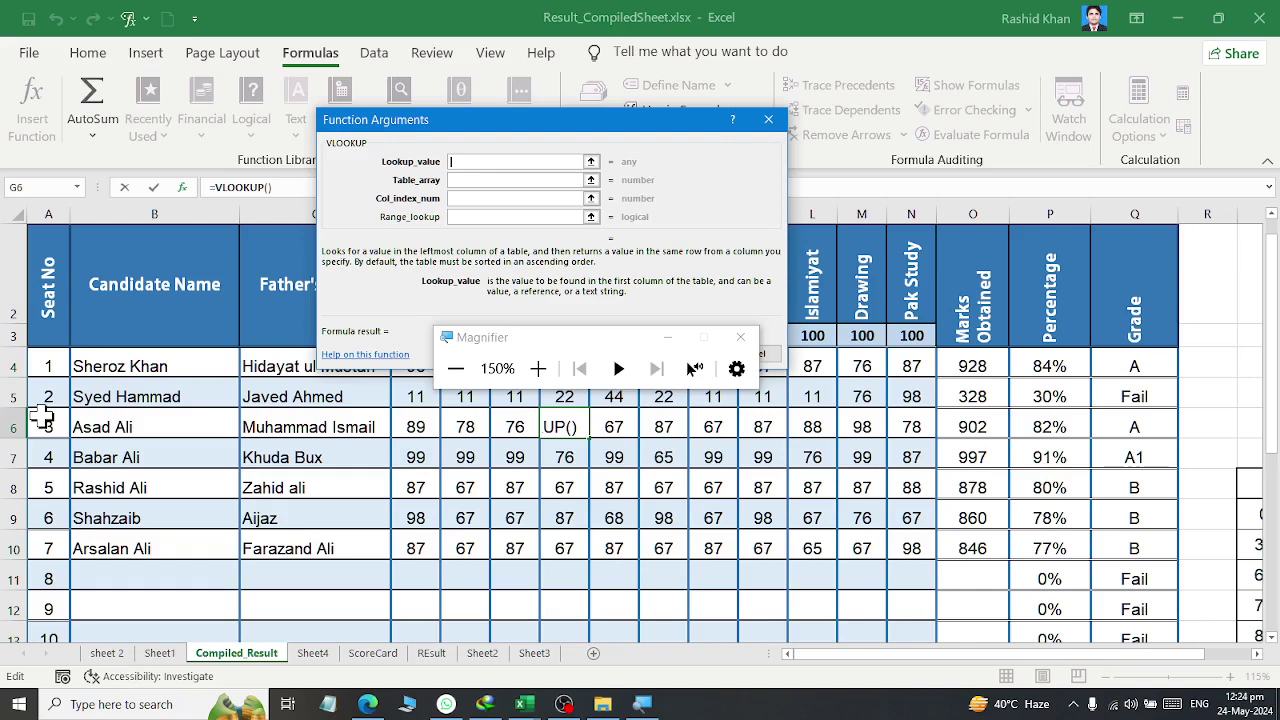
pyautogui.click(501, 198)
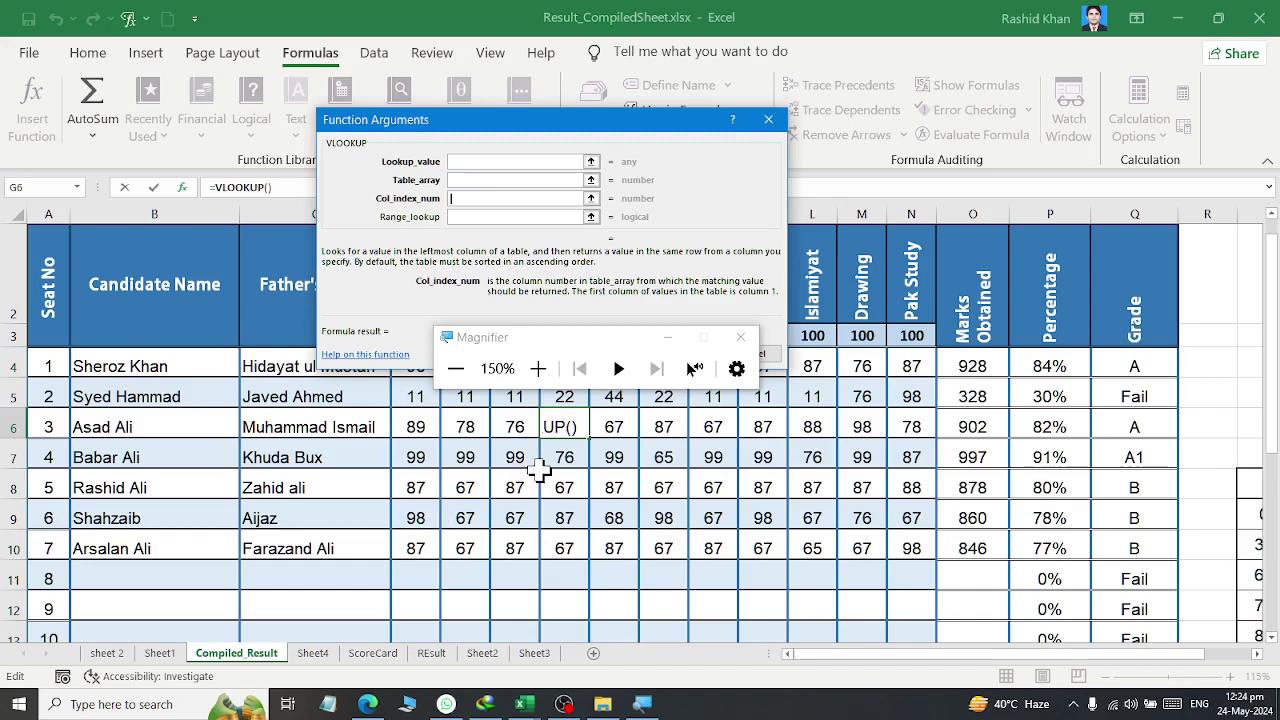
# Move to the Range_lookup argument of the VLOOKUP.
pyautogui.press('Tab')
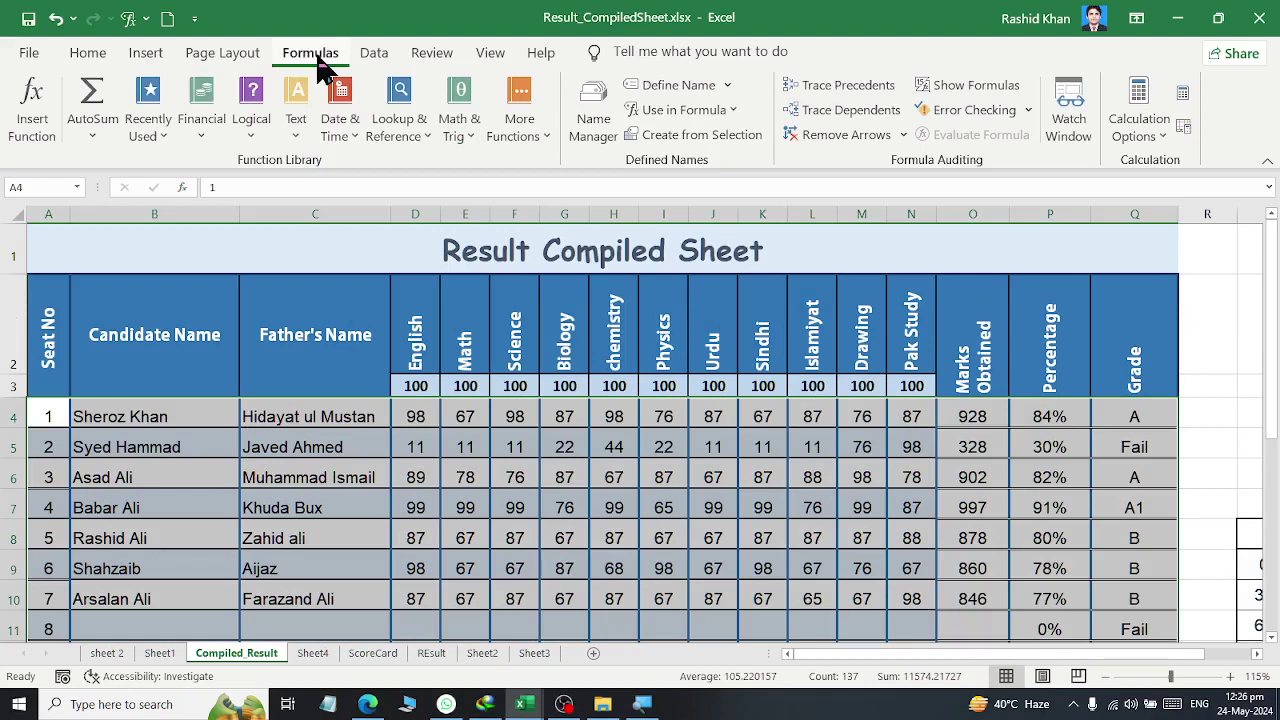
# Define the name xdata for the selected results range.
pyautogui.click(672, 85)
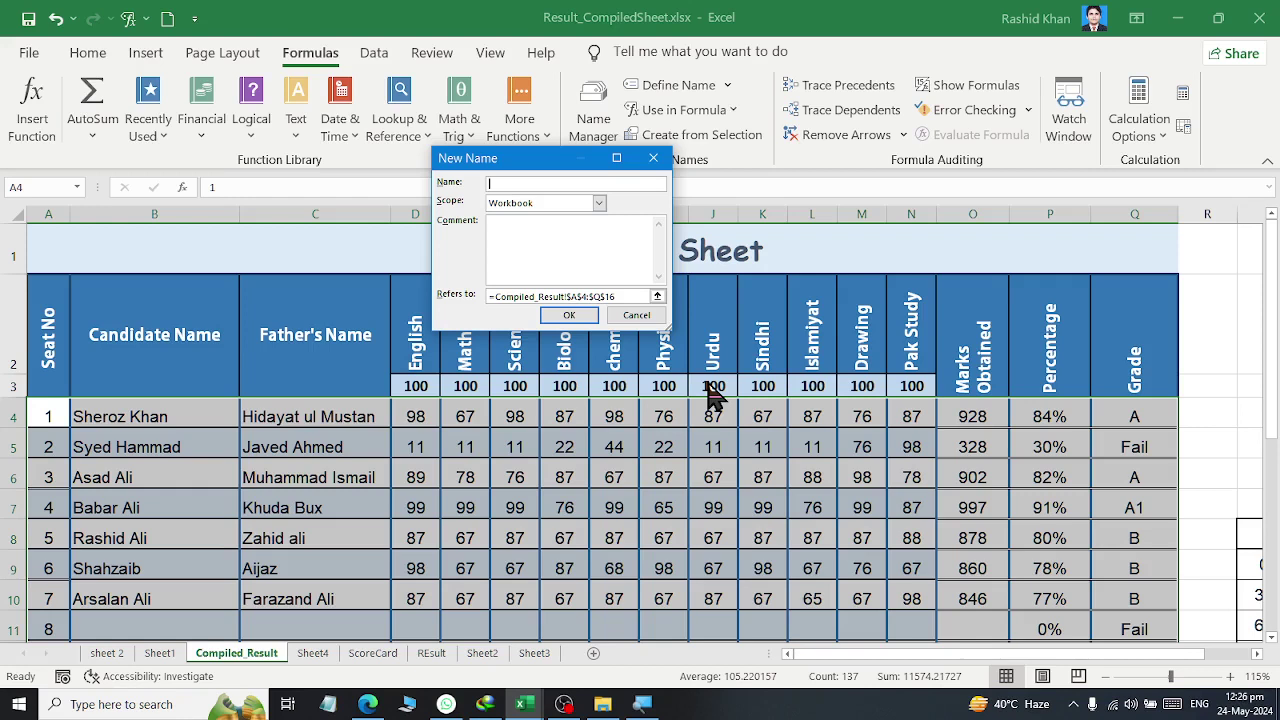
pyautogui.write('xdata')
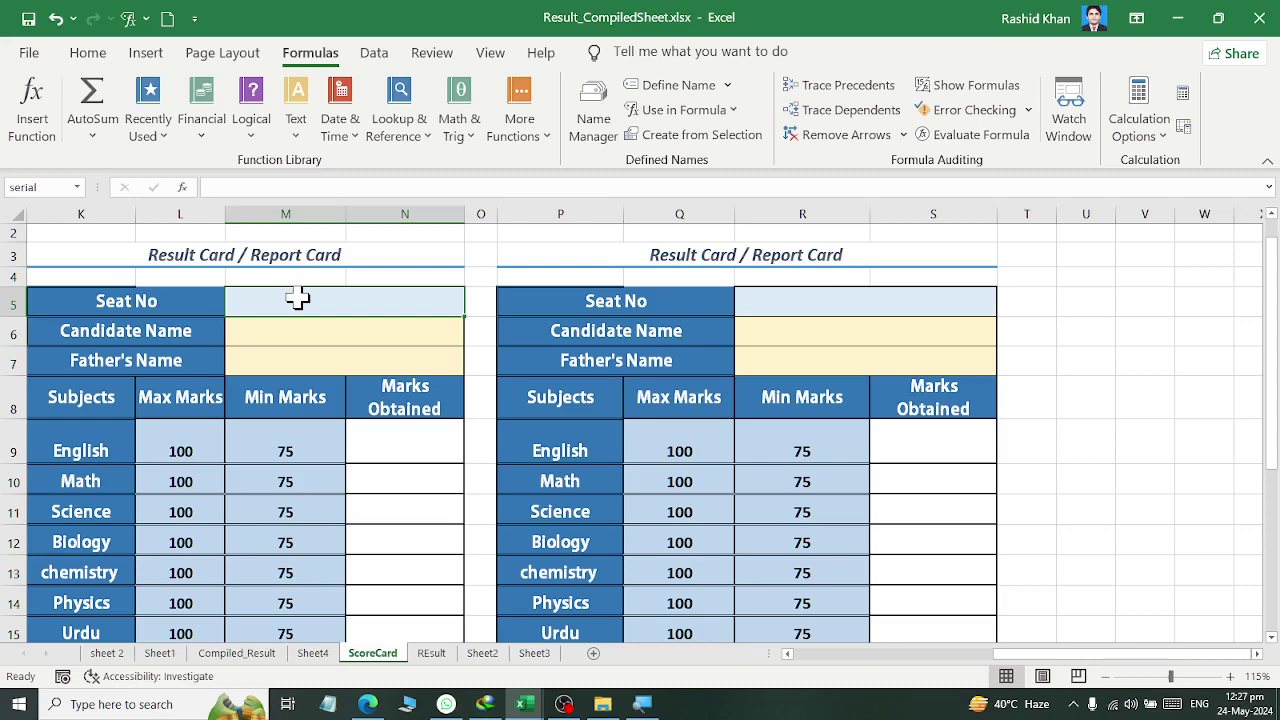
# Check the defined names in Name Manager, then enter seat number 1 in M5.
pyautogui.hotkey('ctrl', 'F3')
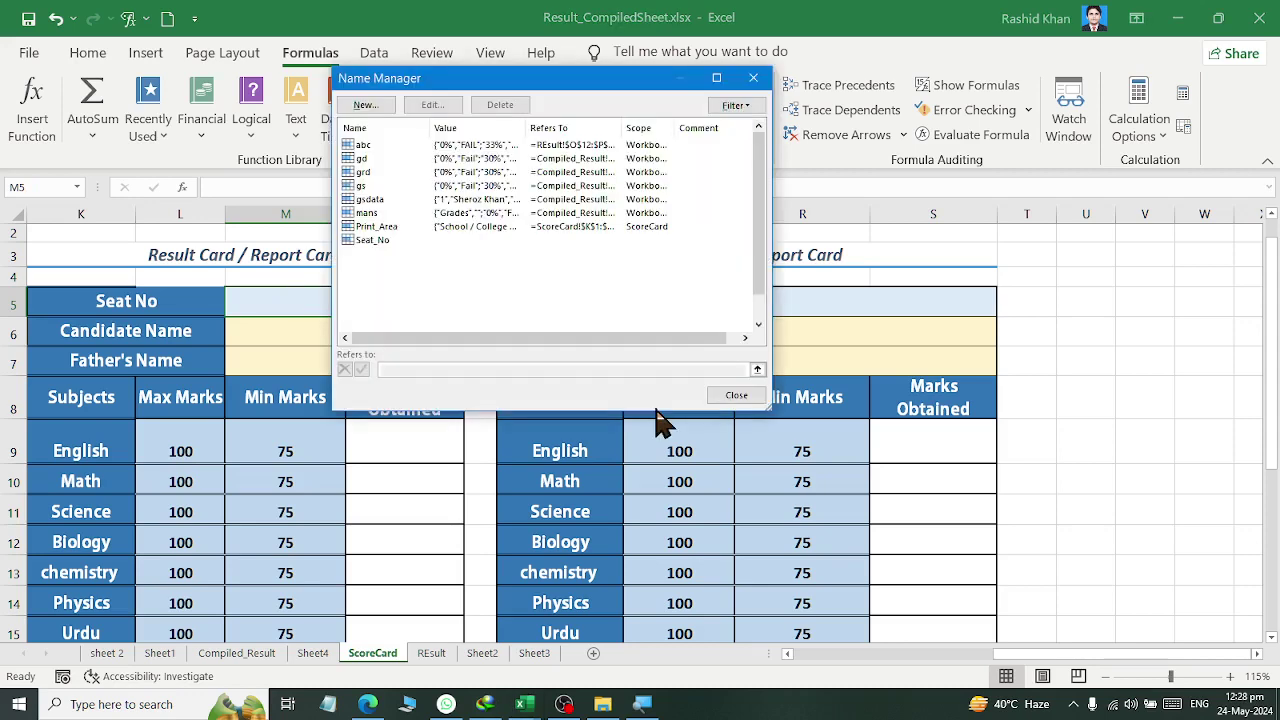
pyautogui.press('Escape')
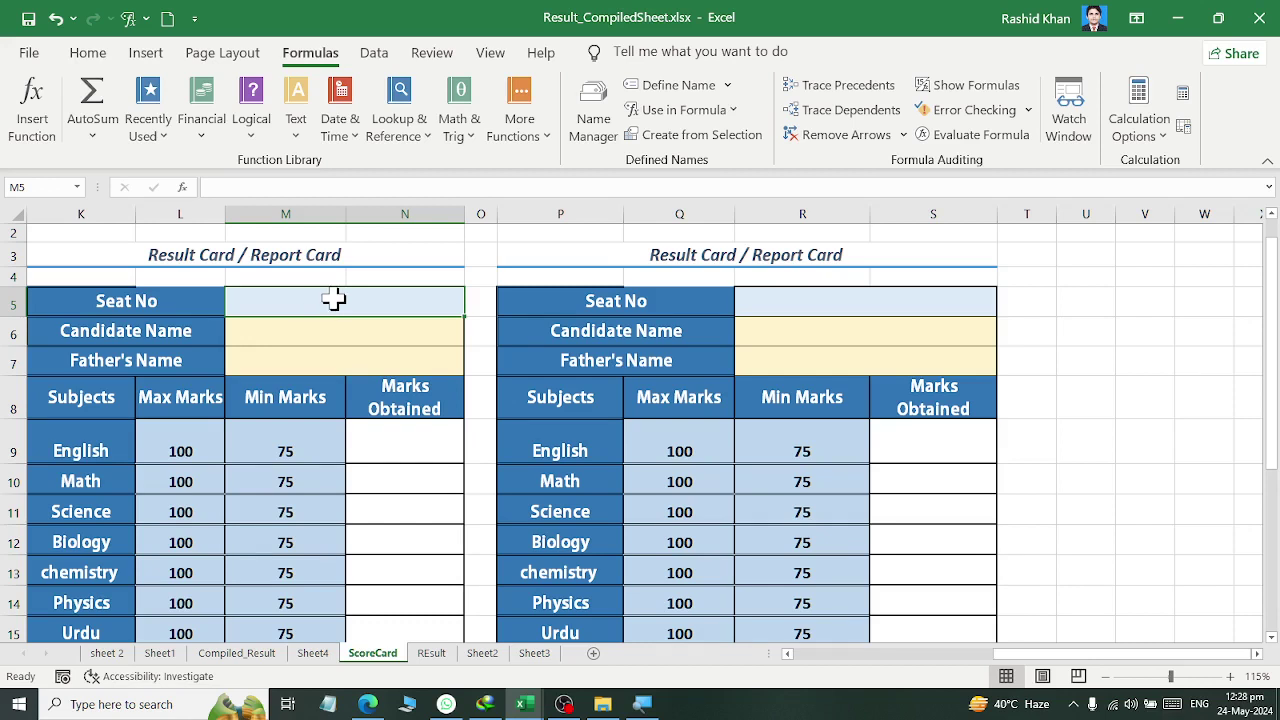
pyautogui.write('1')
pyautogui.hotkey('ctrl', 'Return')
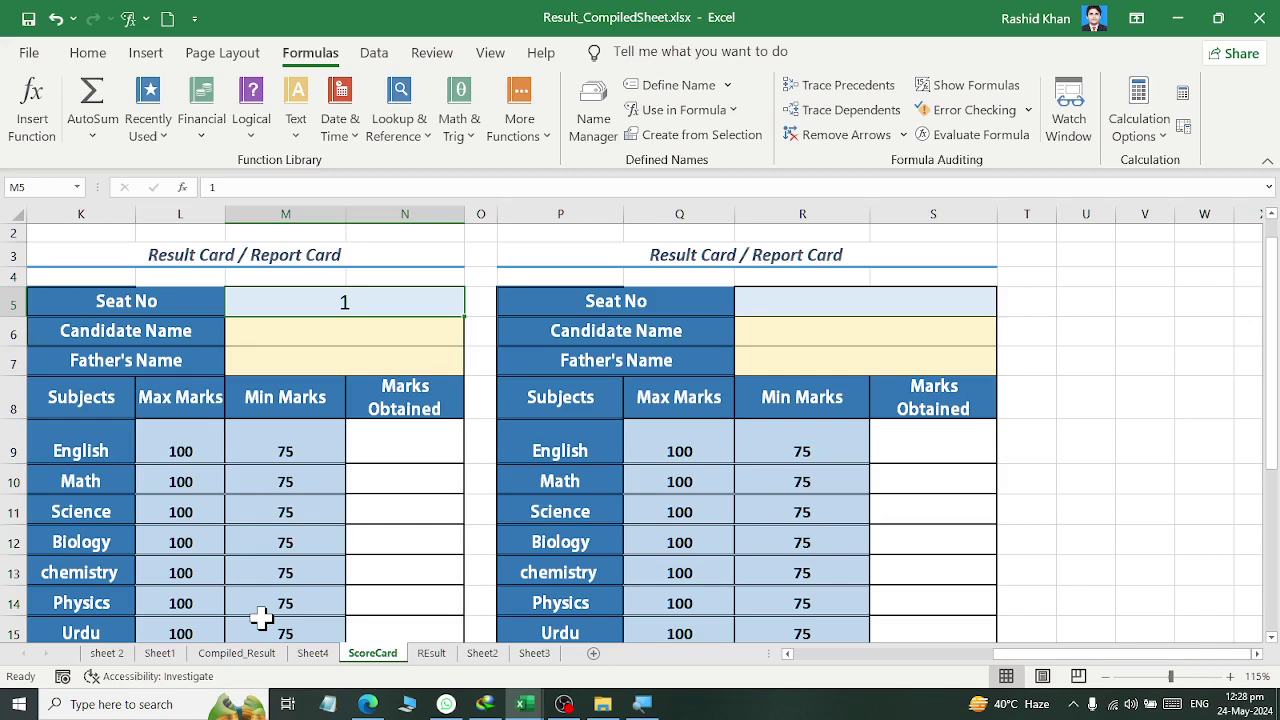
# Set the VLOOKUP's lookup value to M5, table array to ydata and column to 2.
pyautogui.click(335, 302)
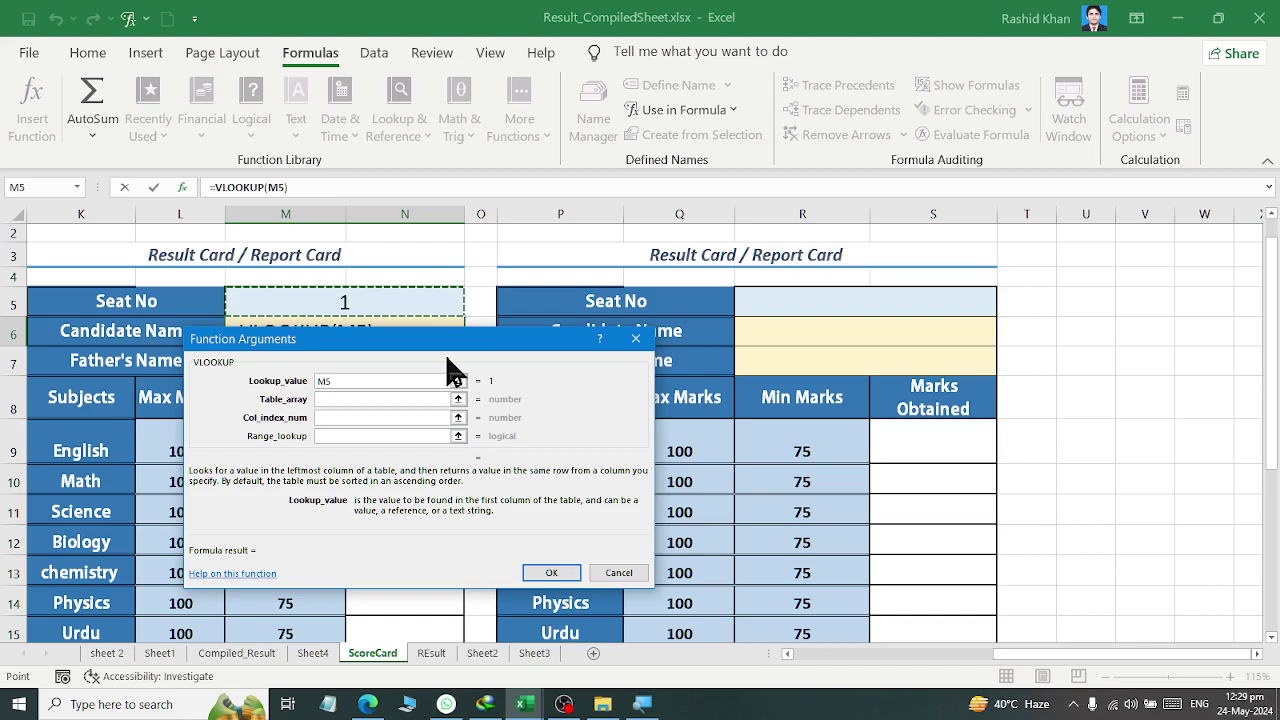
pyautogui.click(381, 399)
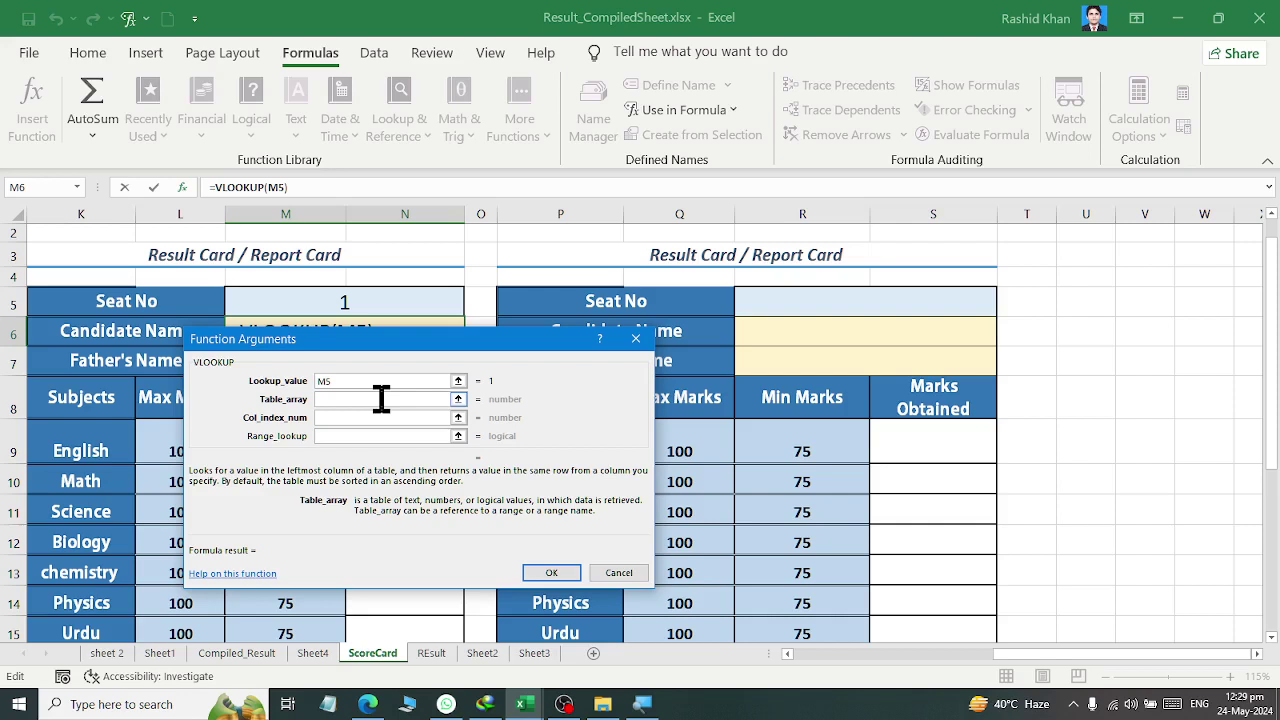
pyautogui.click(381, 399)
pyautogui.write('ydata')
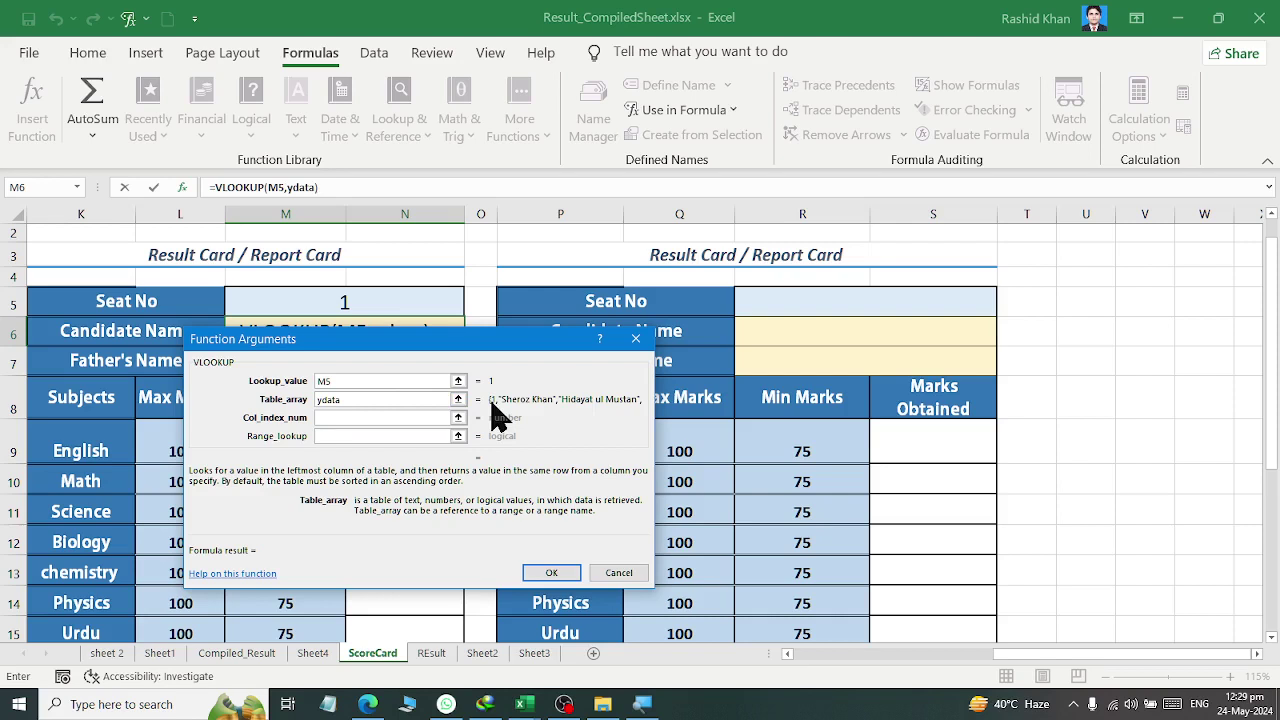
pyautogui.click(380, 418)
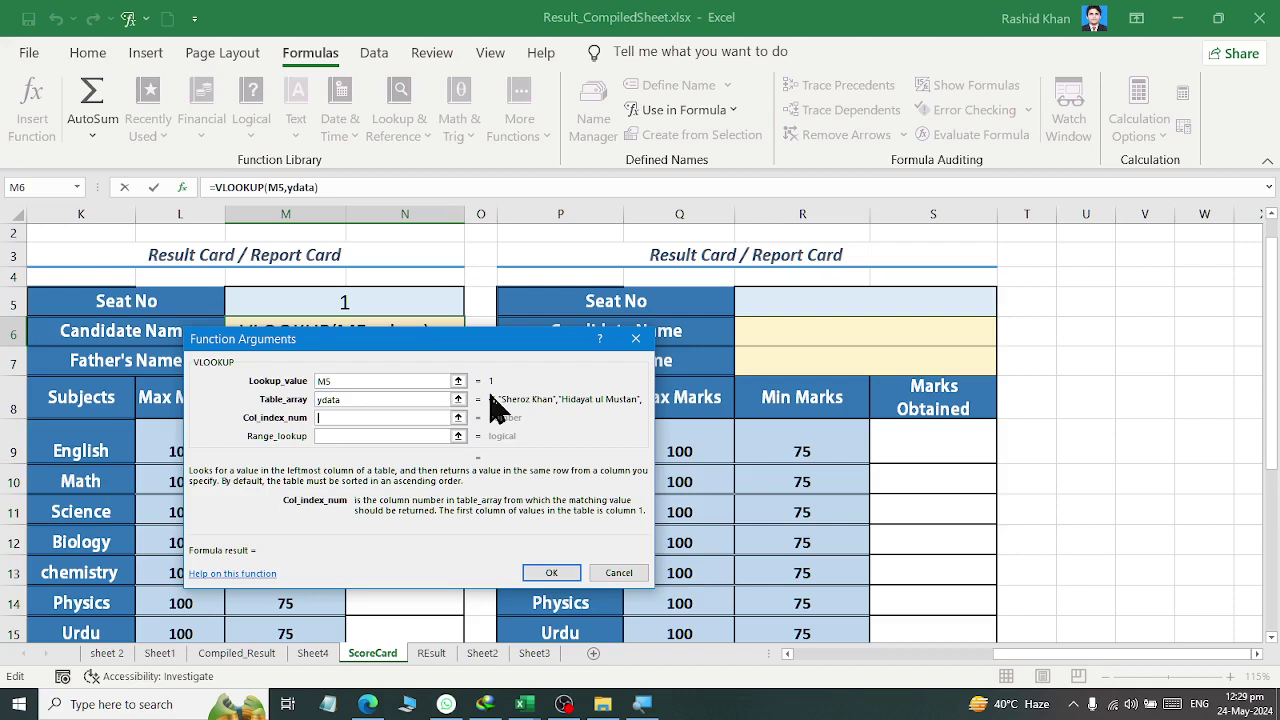
pyautogui.write('2')
pyautogui.click(416, 436)
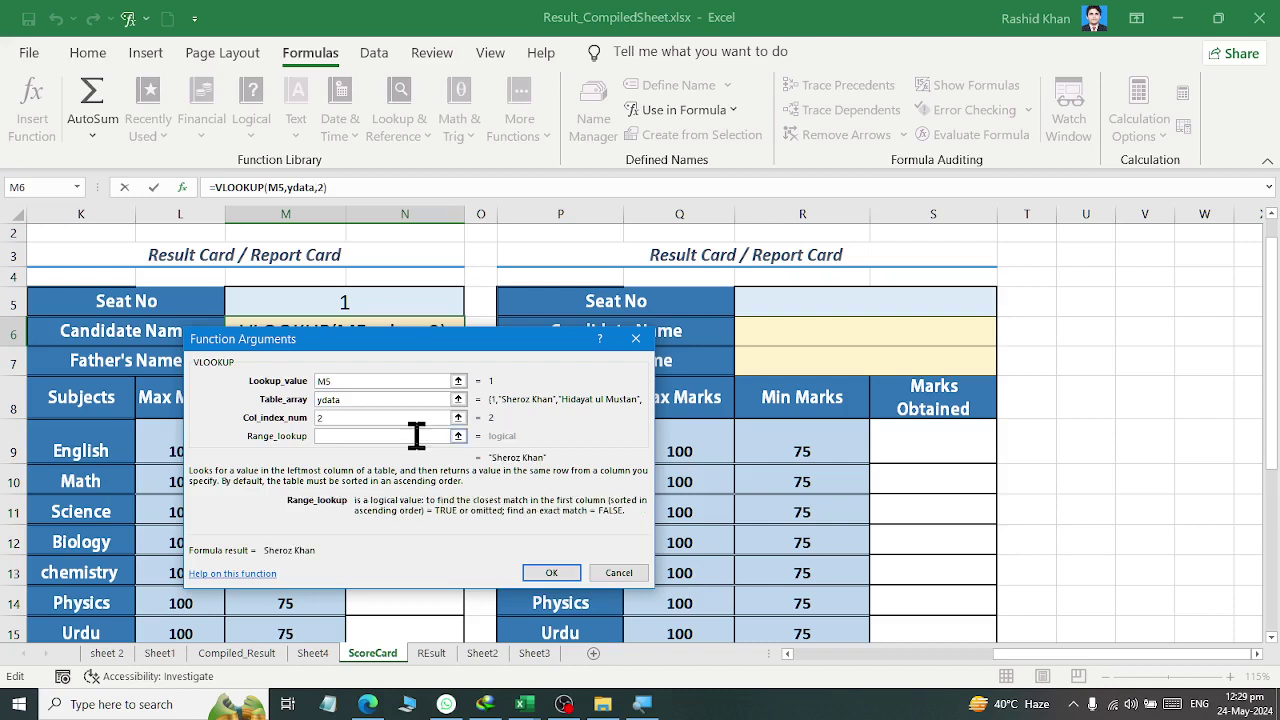
# Set the range lookup to exact match 0 and confirm the Candidate Name formula.
pyautogui.write('0')
pyautogui.press('BackSpace')
pyautogui.write('1')
pyautogui.press('BackSpace')
pyautogui.write('0')
pyautogui.click(533, 578)
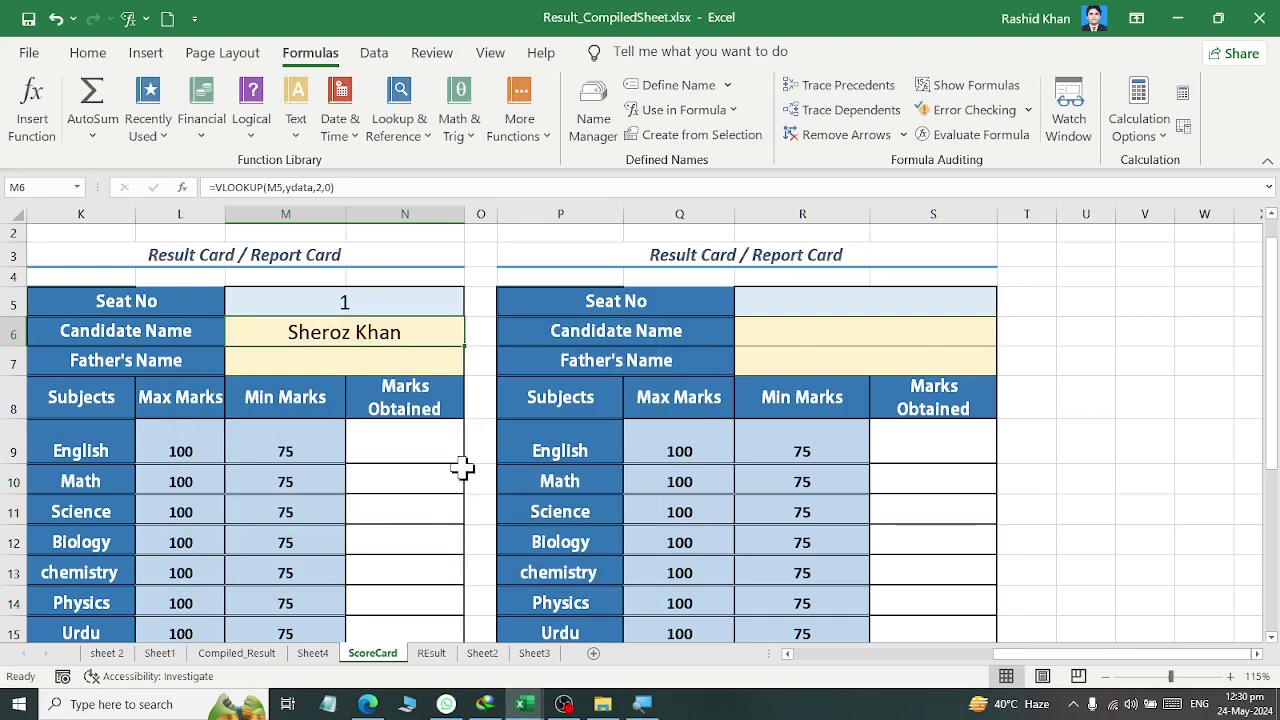
pyautogui.click(346, 306)
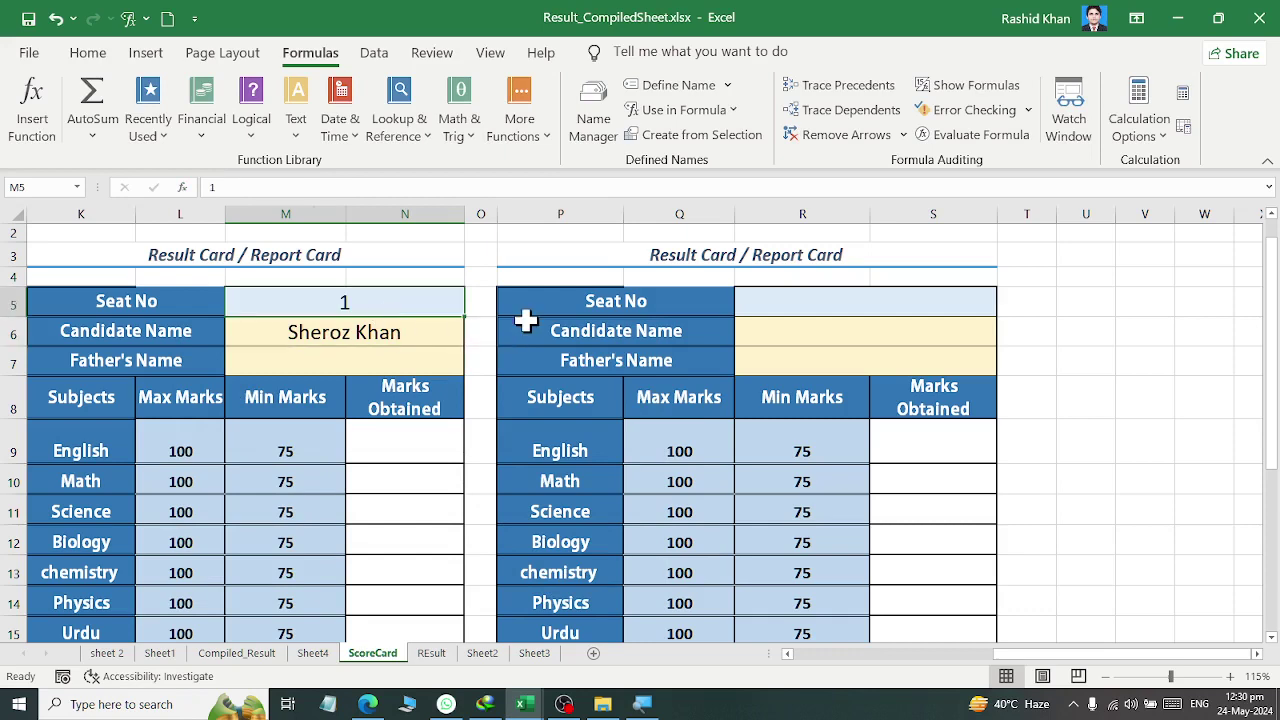
pyautogui.write('2')
pyautogui.press('Return')
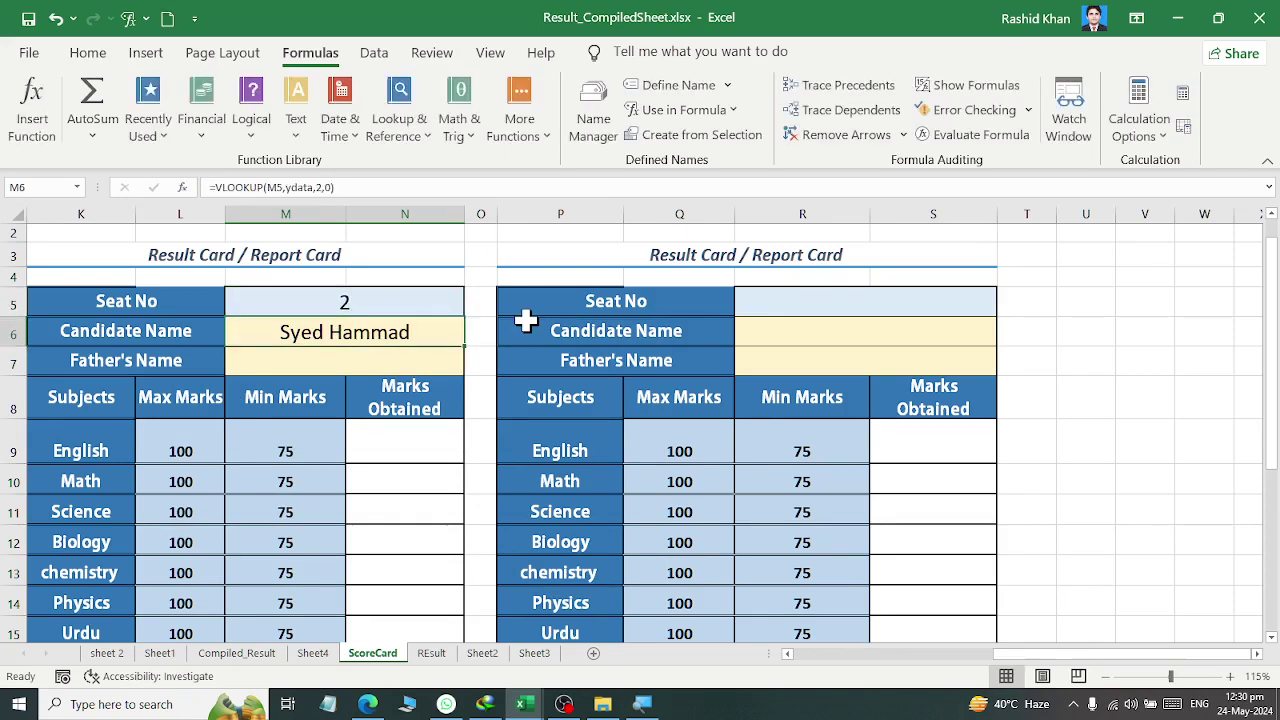
pyautogui.press('Up')
pyautogui.write('3')
pyautogui.press('Return')
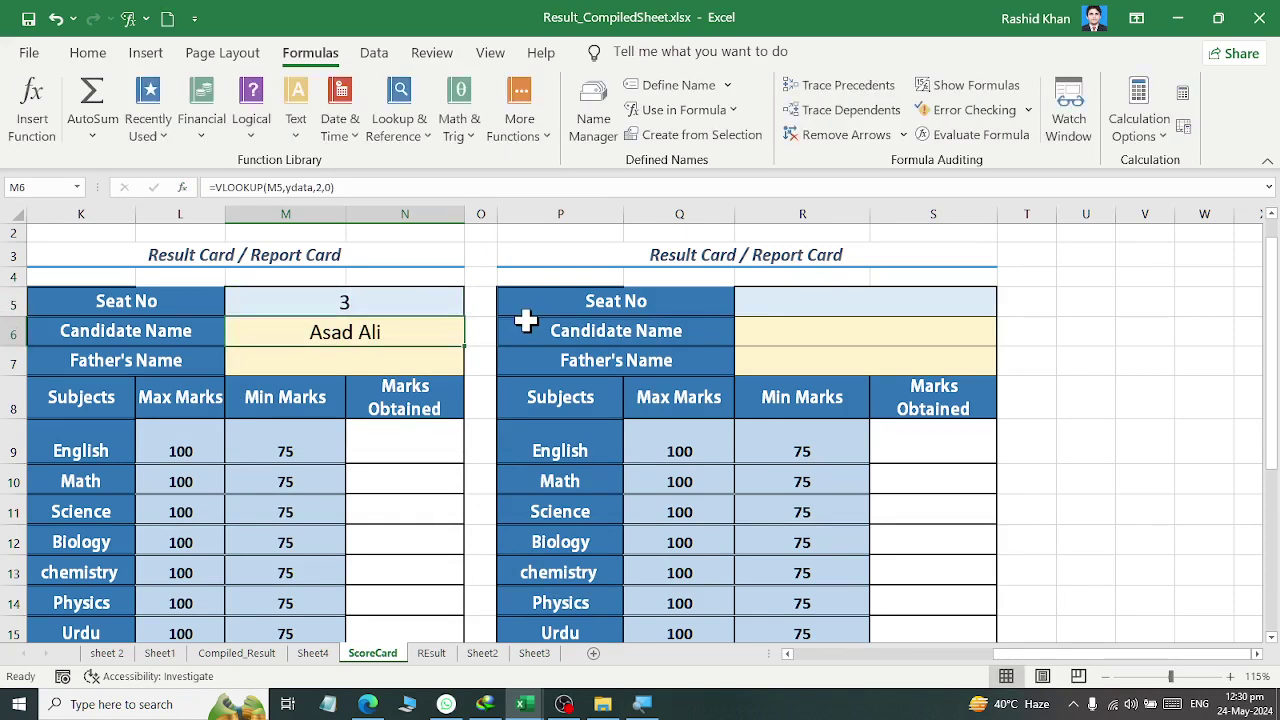
pyautogui.press('Up')
pyautogui.write('1')
pyautogui.press('Return')
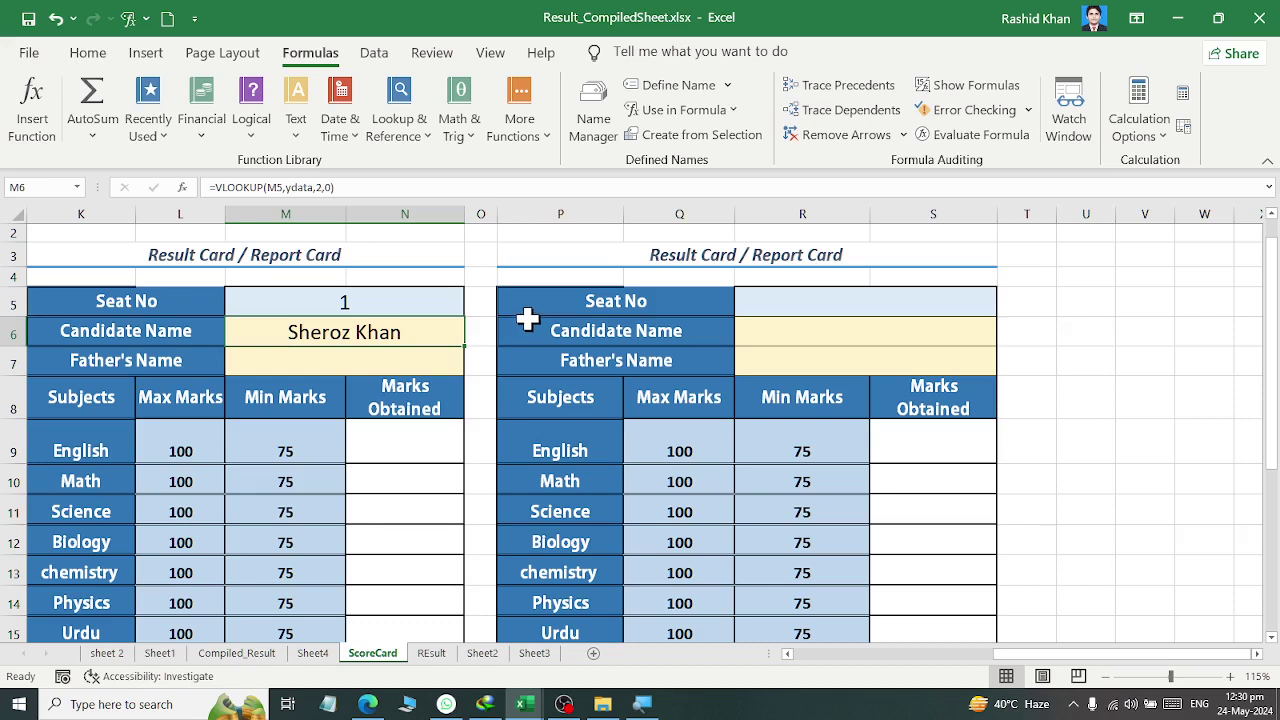
pyautogui.click(331, 365)
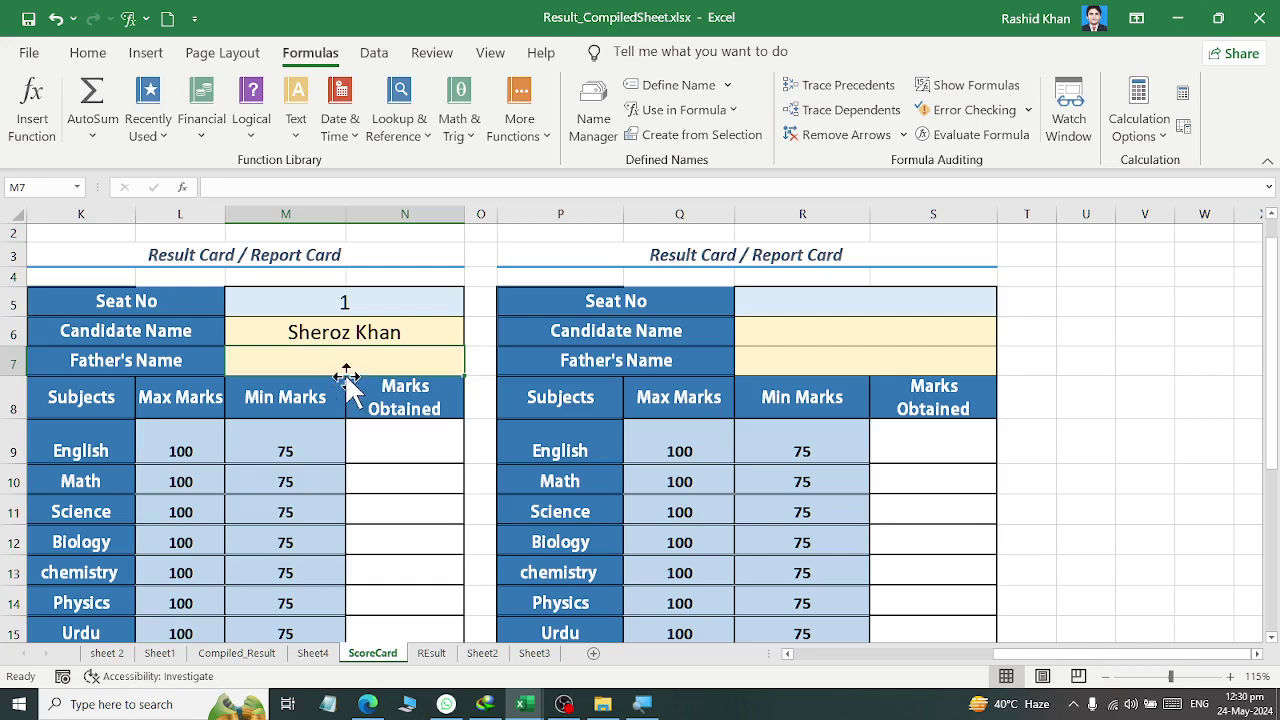
# Enter =VLOOKUP(M5,ydata,3,0) in M7, picking ydata from the named ranges list.
pyautogui.click(400, 128)
pyautogui.scroll(-1, 430, 500)
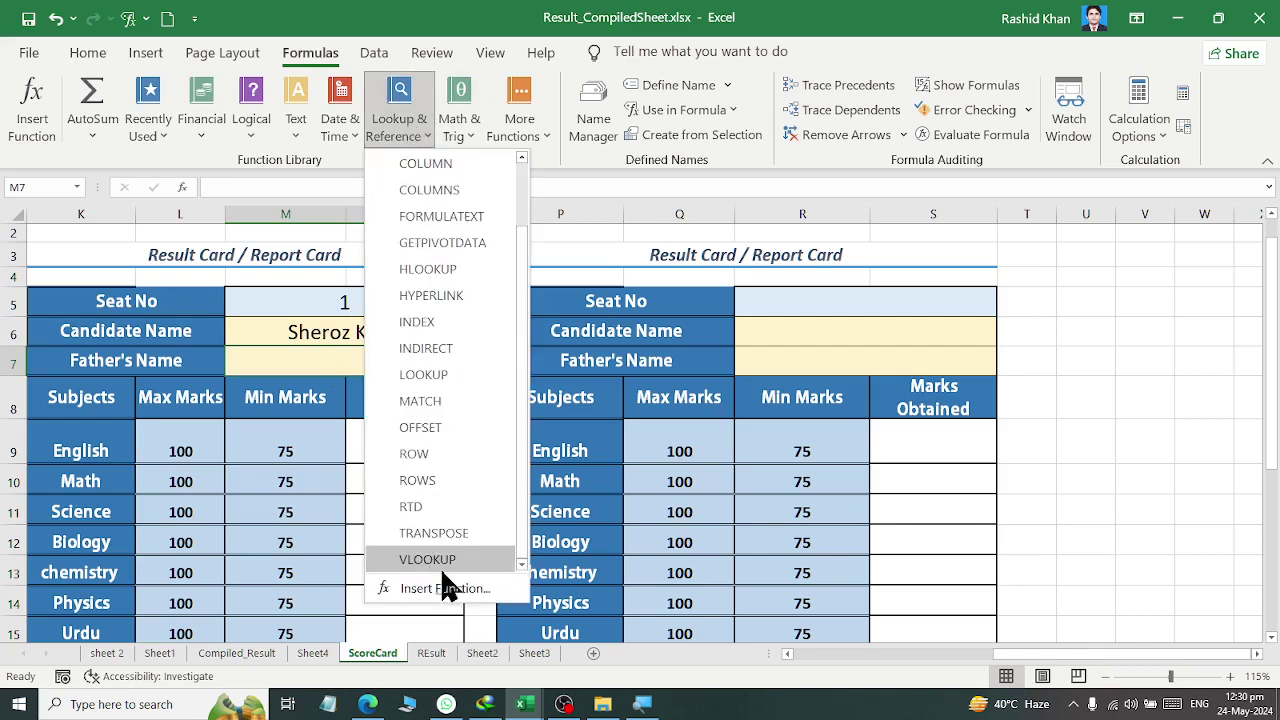
pyautogui.click(440, 557)
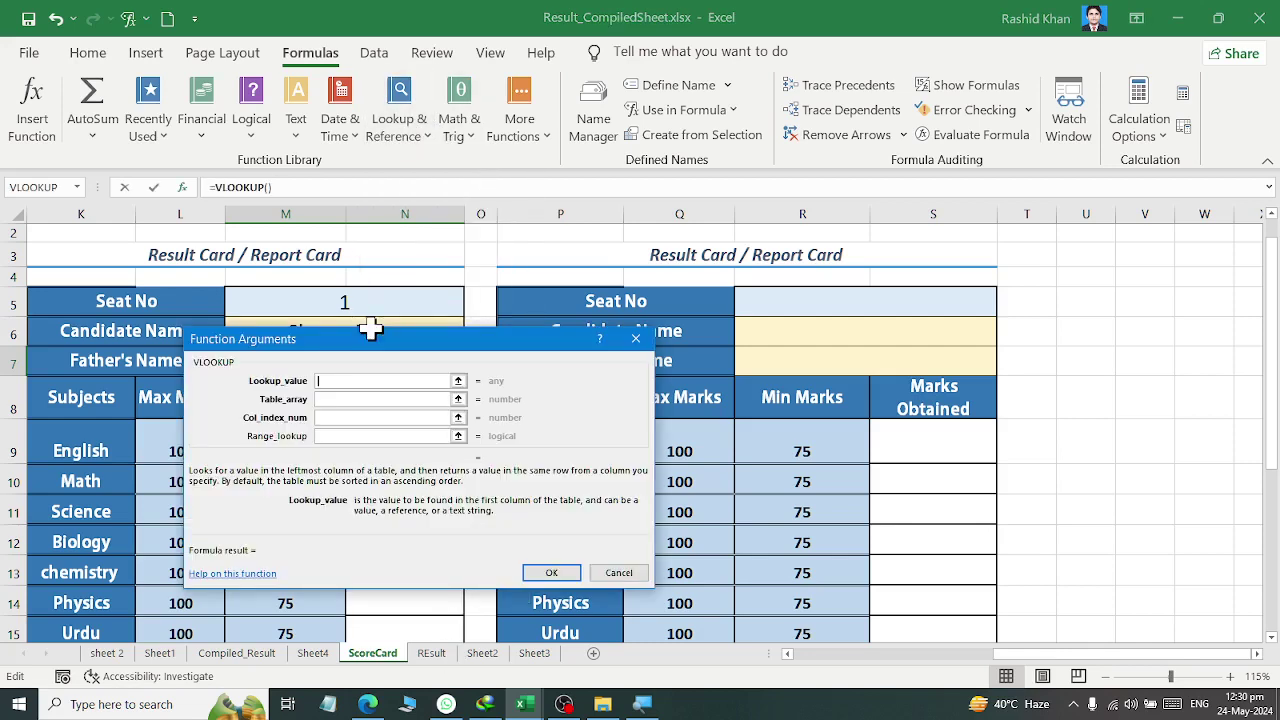
pyautogui.click(370, 304)
pyautogui.click(368, 402)
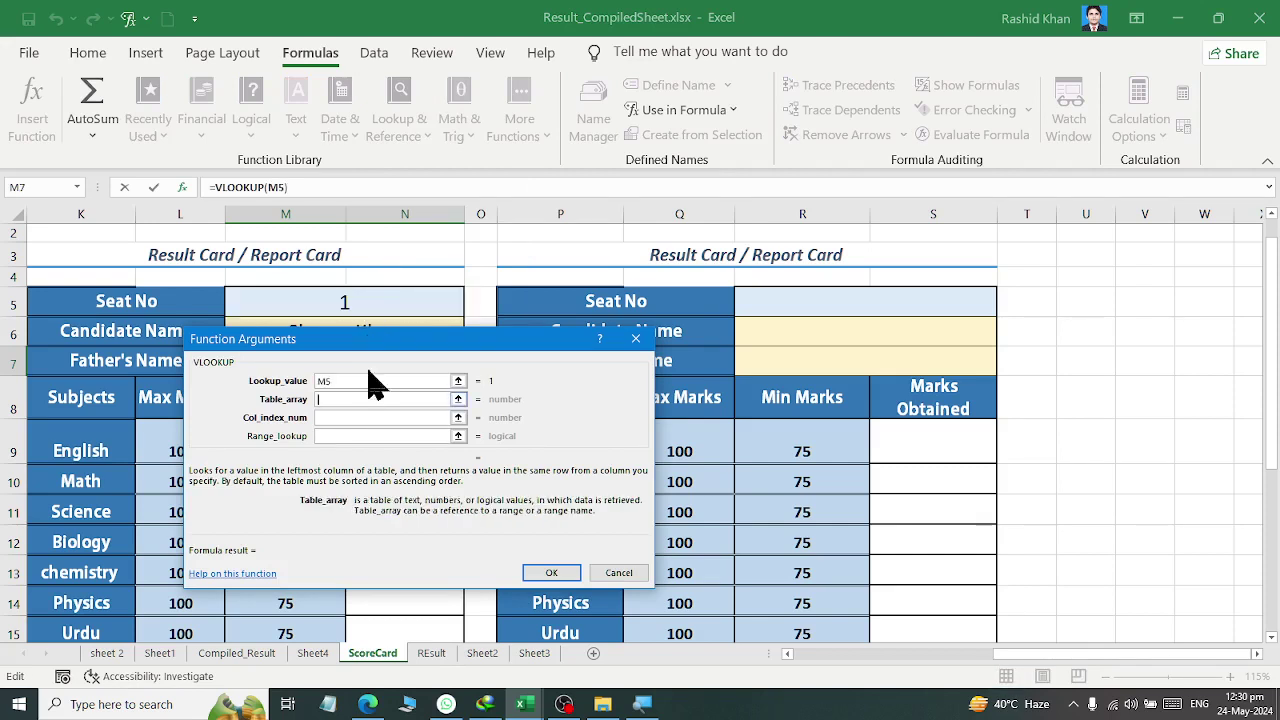
pyautogui.click(703, 115)
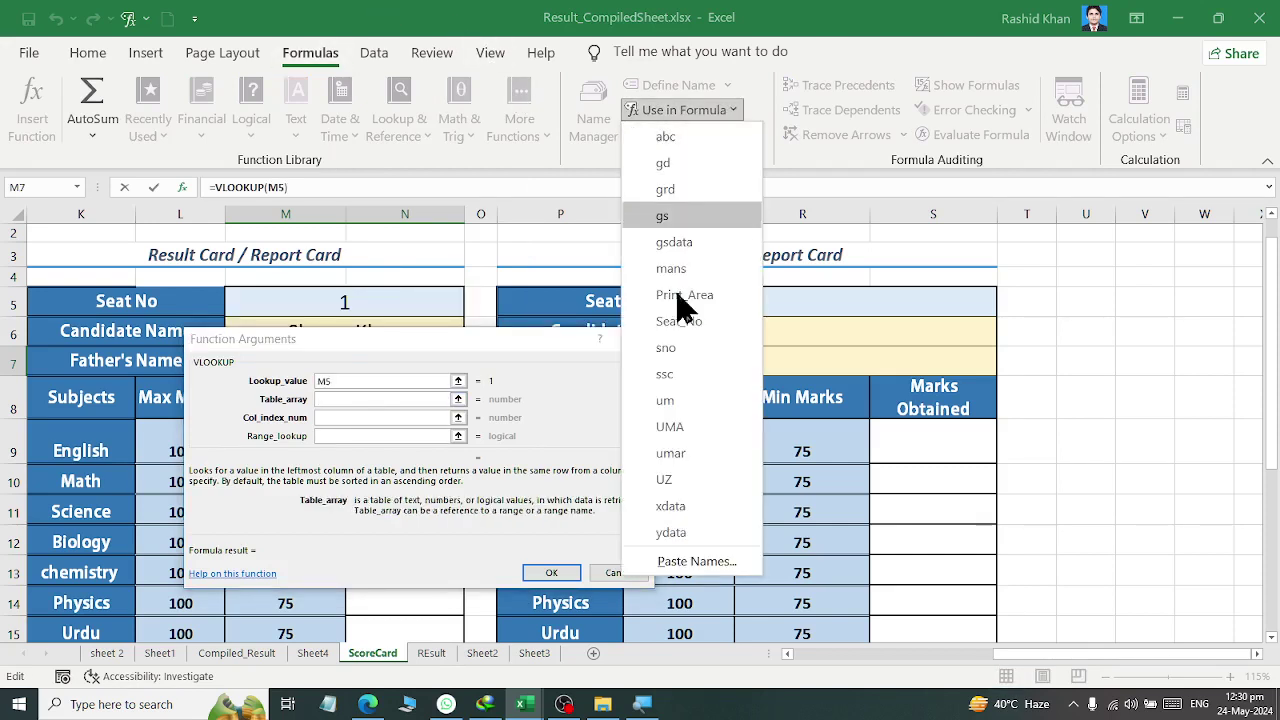
pyautogui.click(700, 532)
pyautogui.click(328, 420)
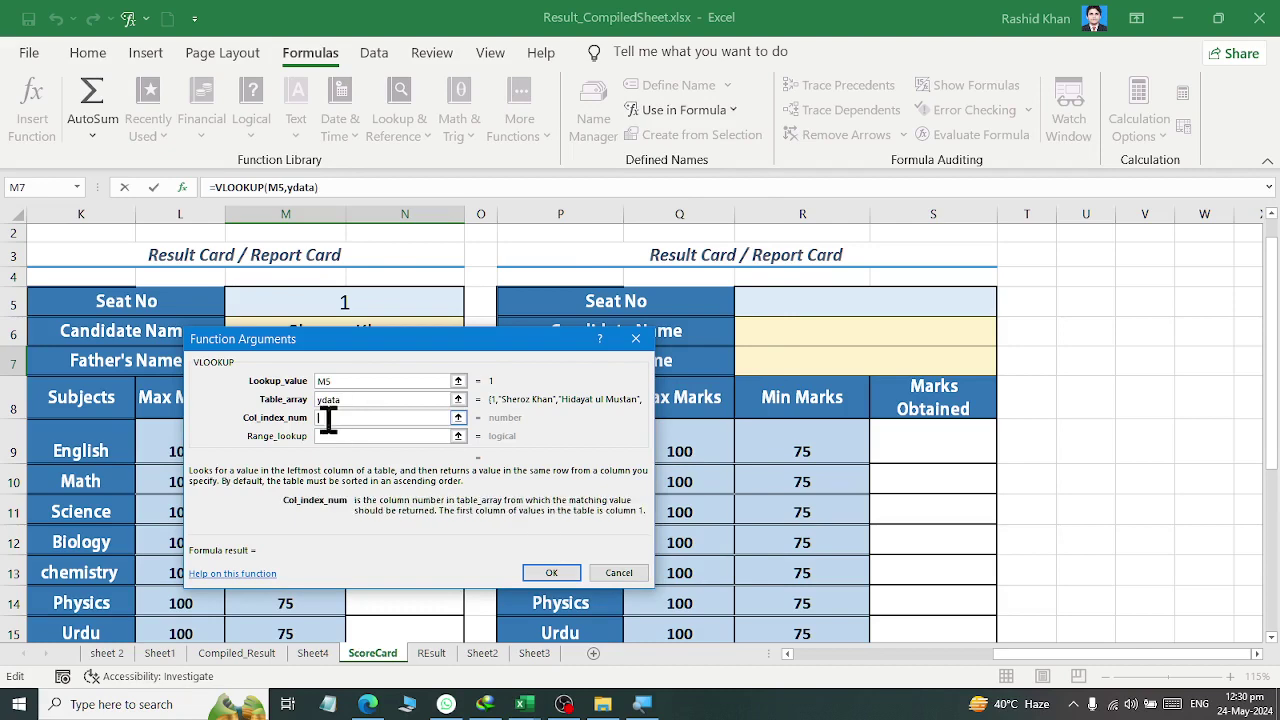
pyautogui.write('3')
pyautogui.click(351, 437)
pyautogui.write('0')
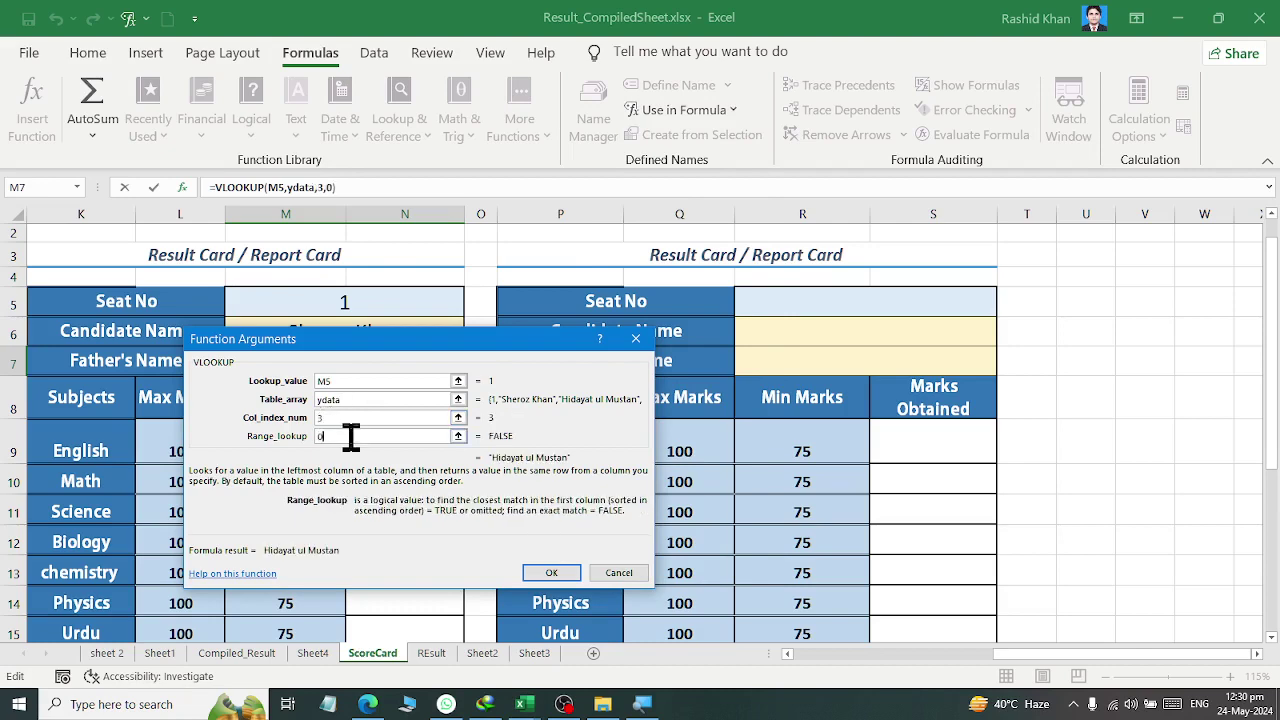
pyautogui.click(551, 574)
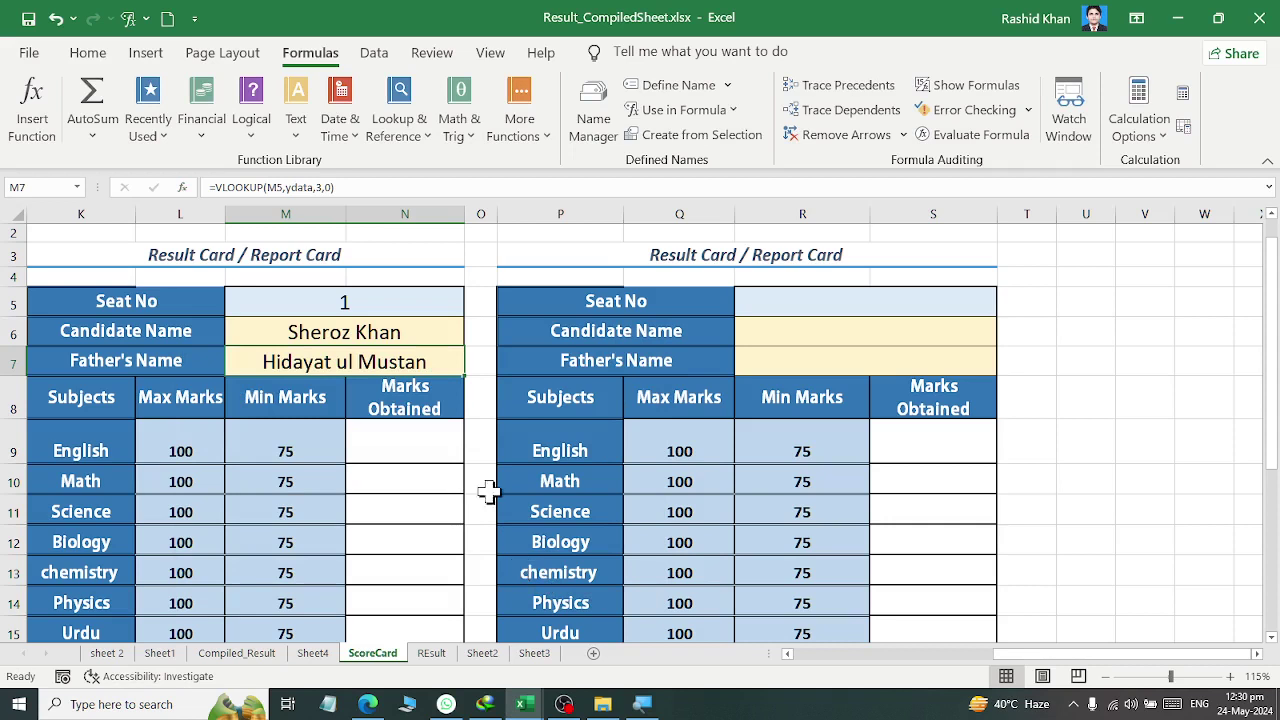
# Enter seat number 3 in M5 so both name lookups show seat 3's candidate and father.
pyautogui.click(388, 303)
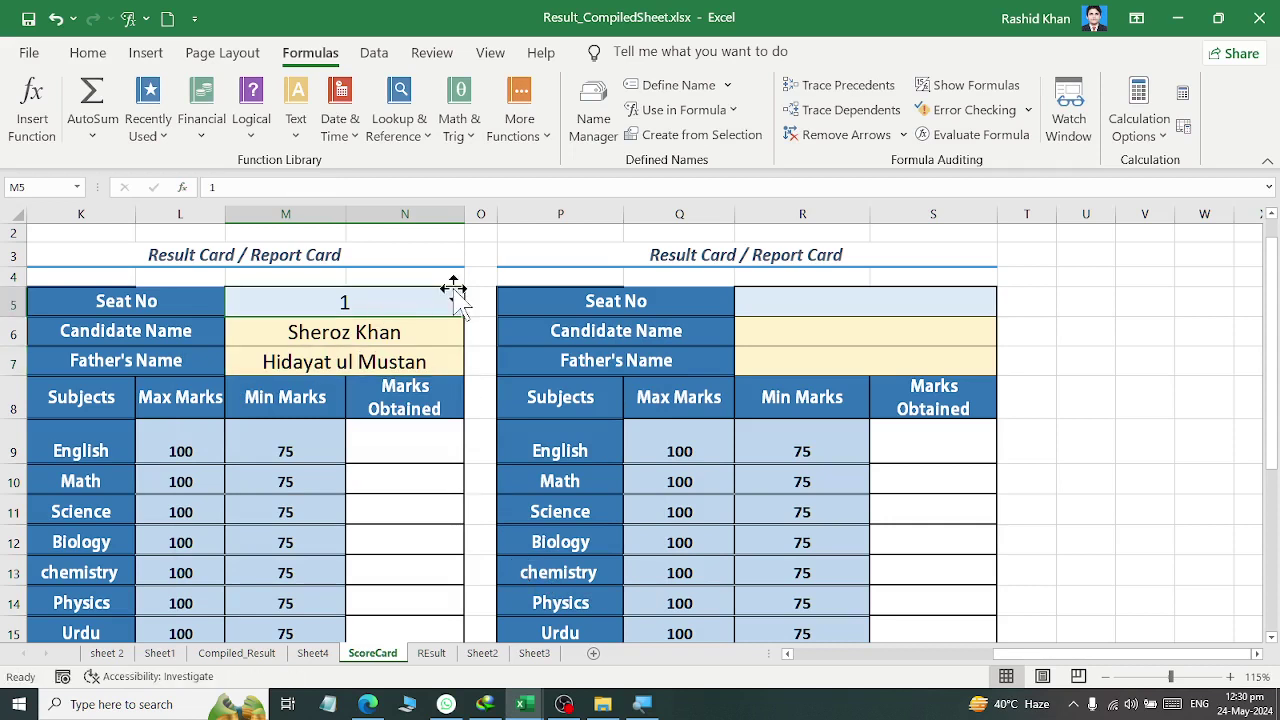
pyautogui.write('2')
pyautogui.press('Return')
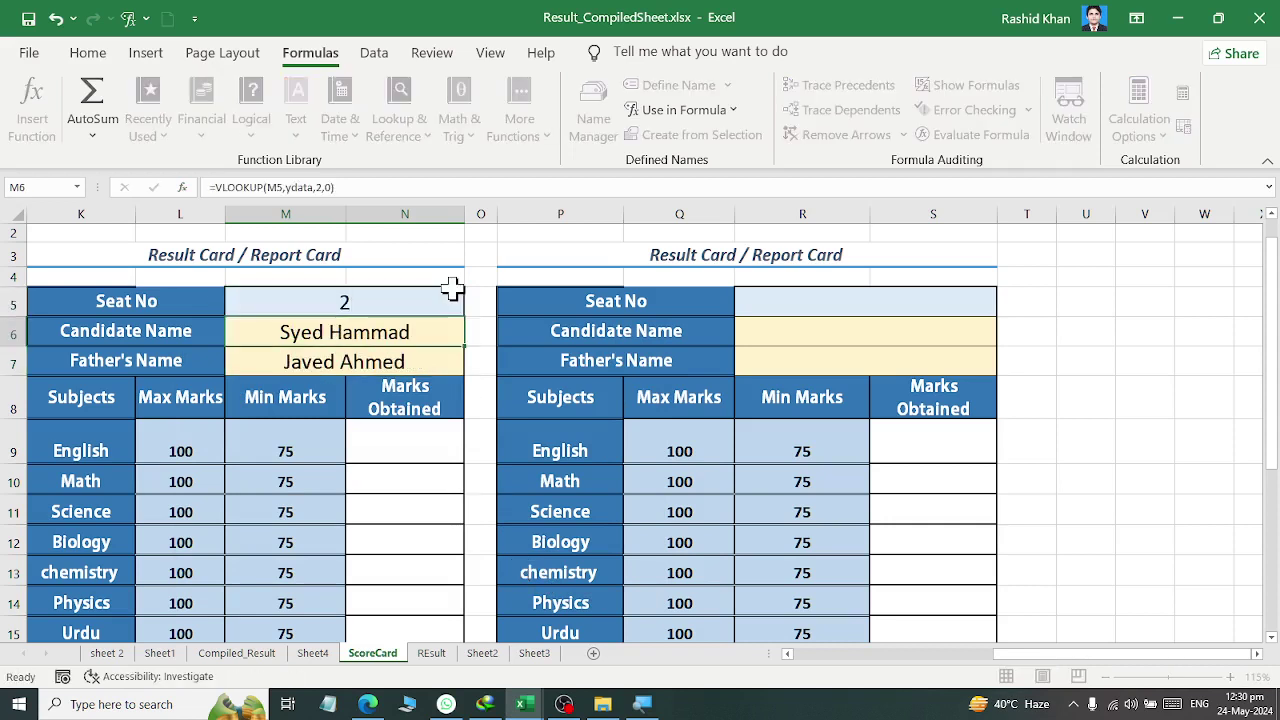
pyautogui.click(453, 290)
pyautogui.write('3')
pyautogui.click(453, 290)
pyautogui.press('Return')
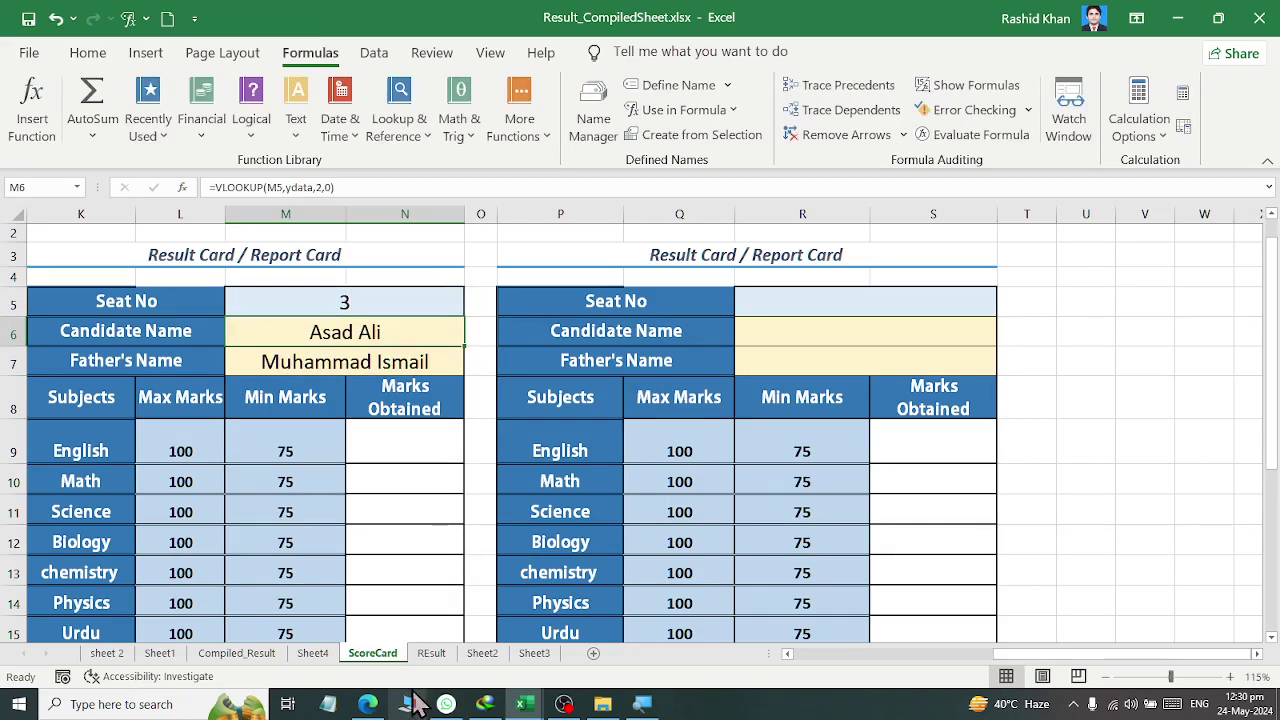
pyautogui.click(374, 358)
# Copy the father's-name formula into N9, then clear the pasted #N/A result.
pyautogui.hotkey('ctrl', 'c')
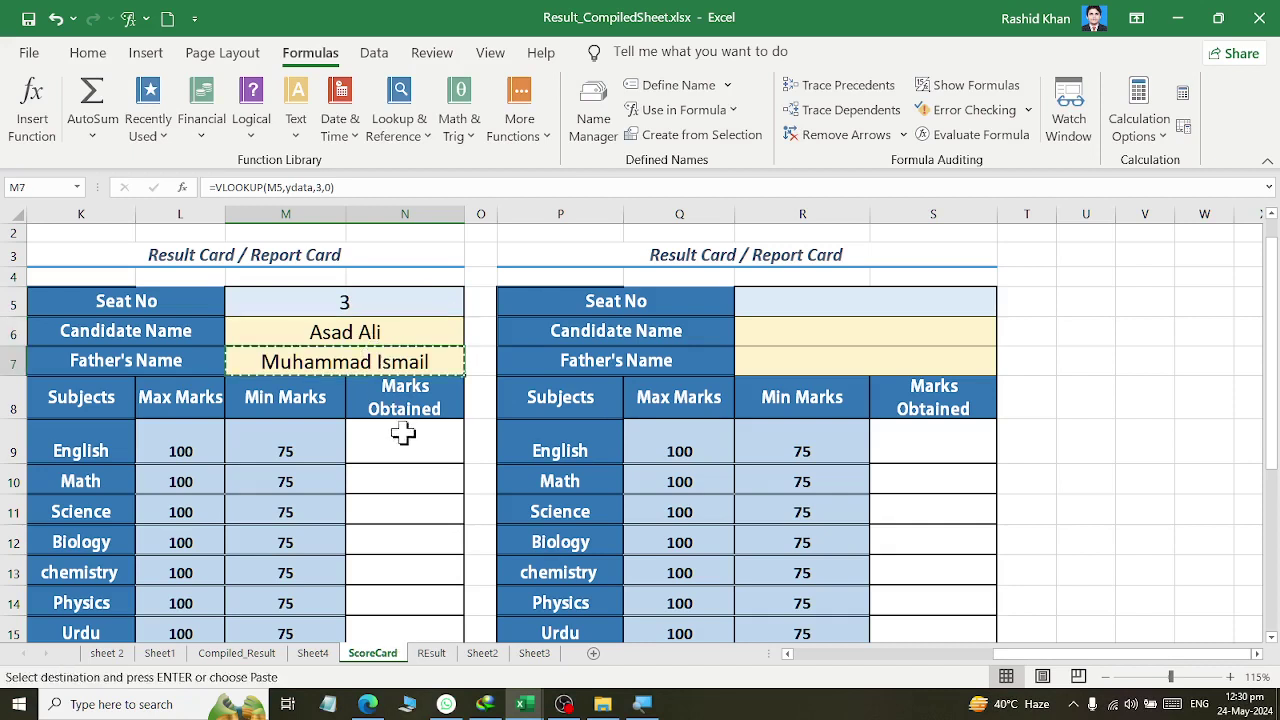
pyautogui.click(410, 455)
pyautogui.hotkey('ctrl', 'v')
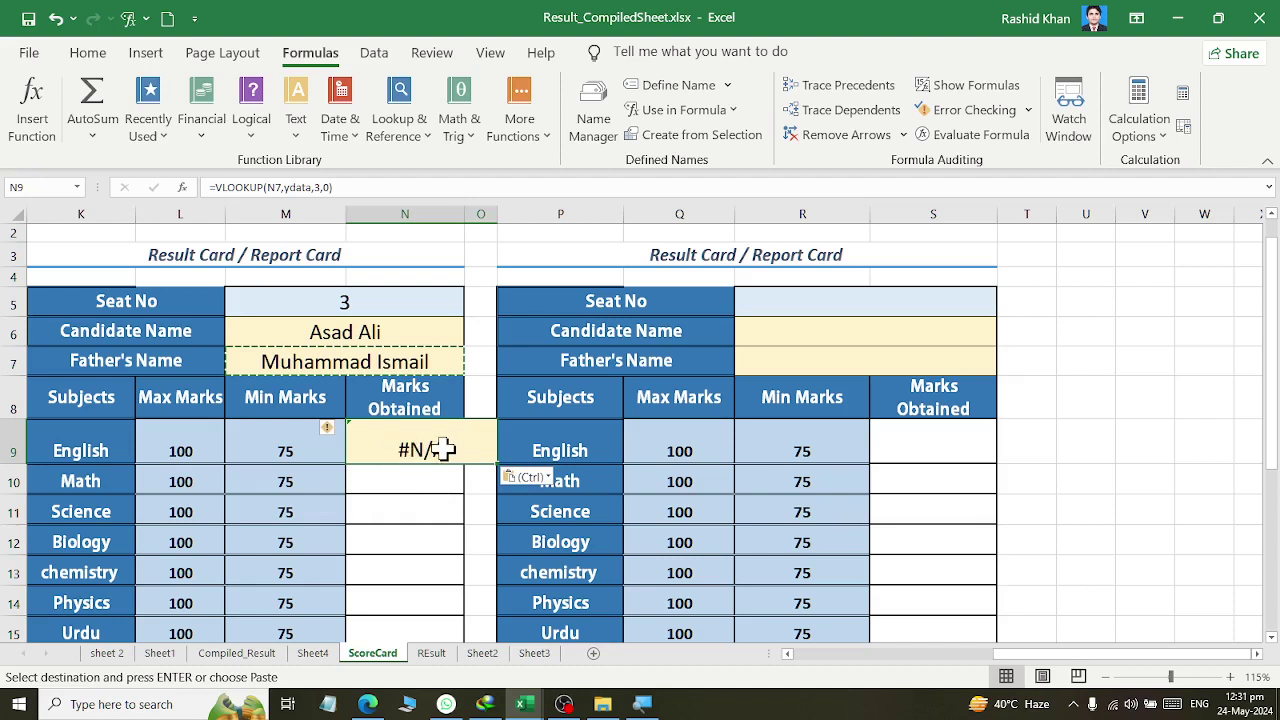
pyautogui.hotkey('shift', 'Right')
pyautogui.press('Delete')
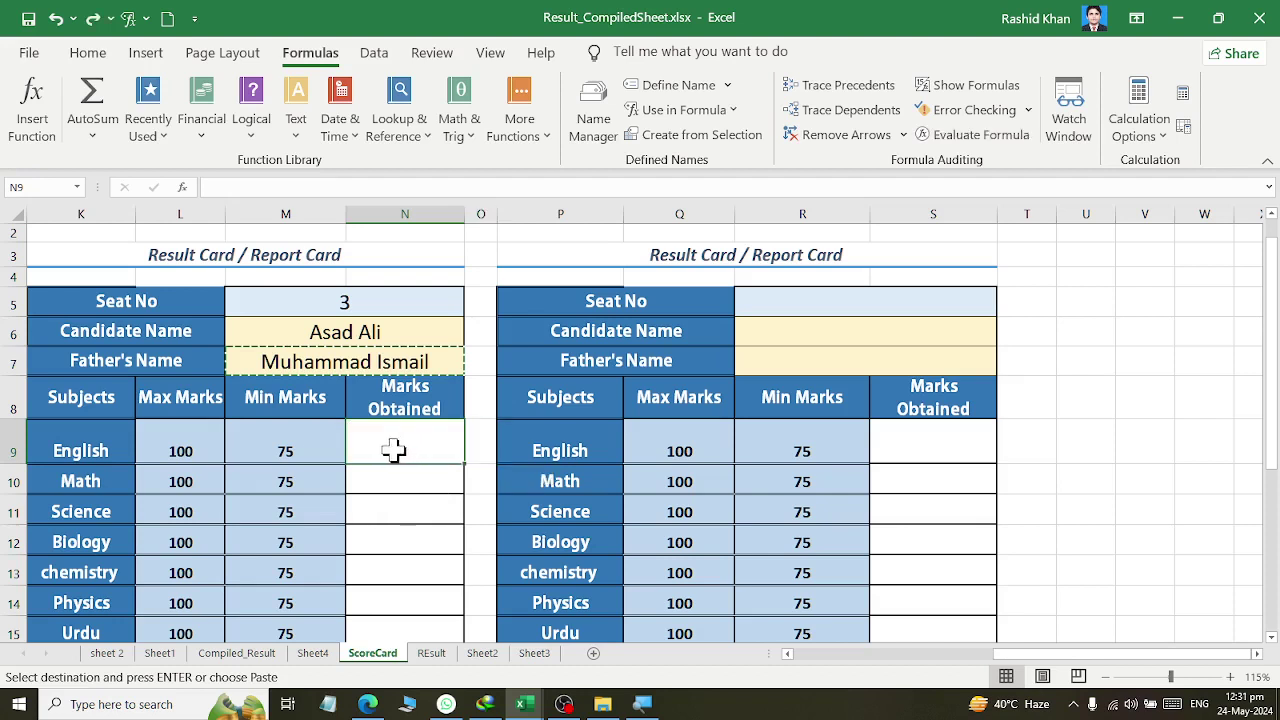
# Paste only the formula from M7 into N9 using Paste > Formulas.
pyautogui.click(357, 362)
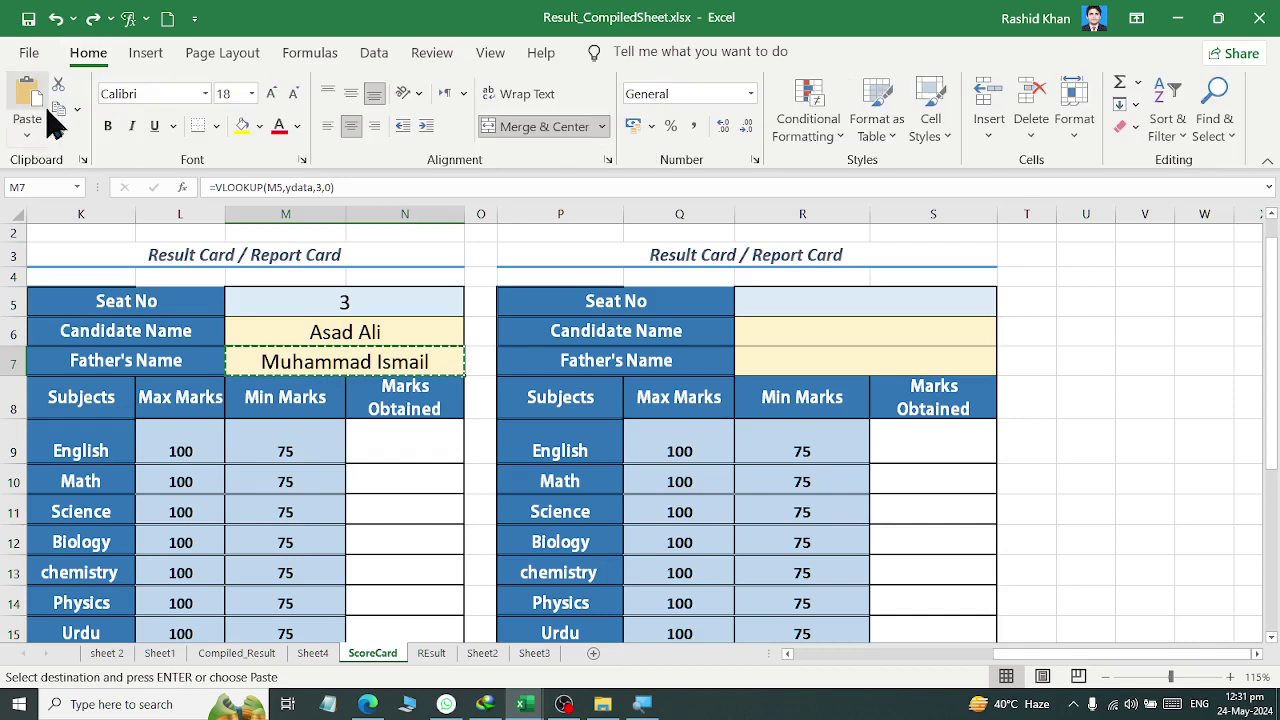
pyautogui.click(60, 113)
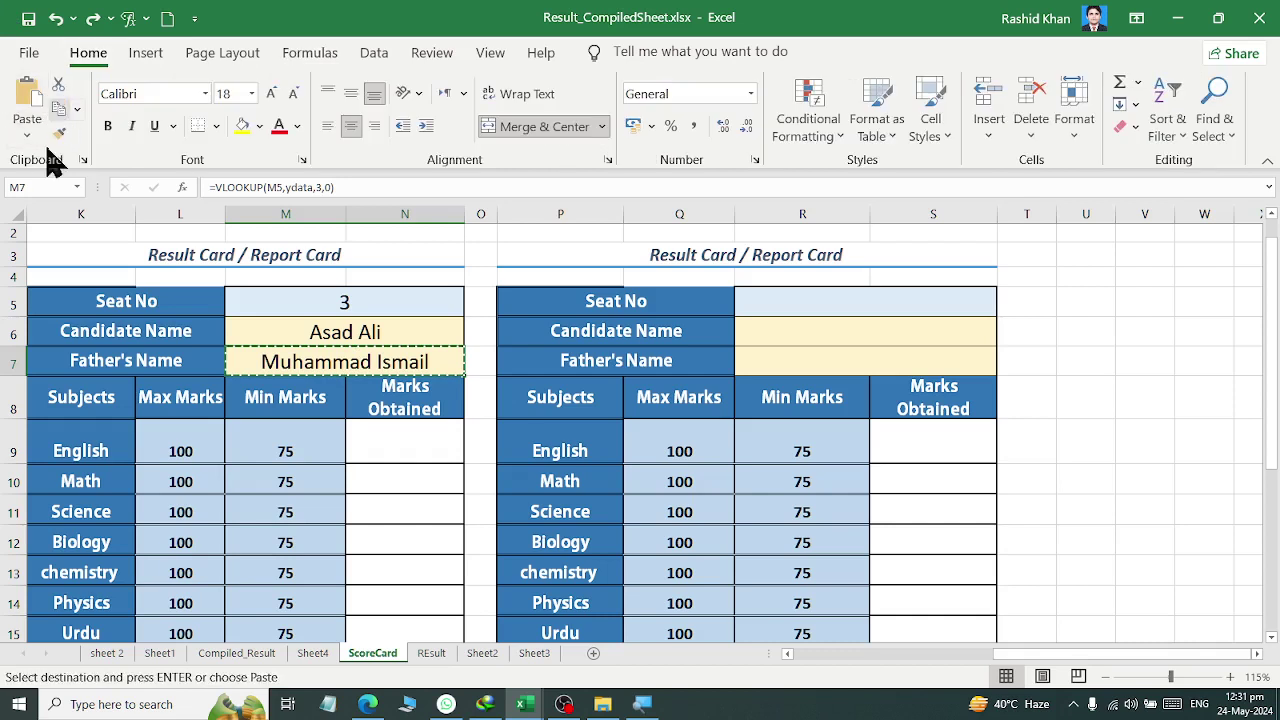
pyautogui.click(375, 440)
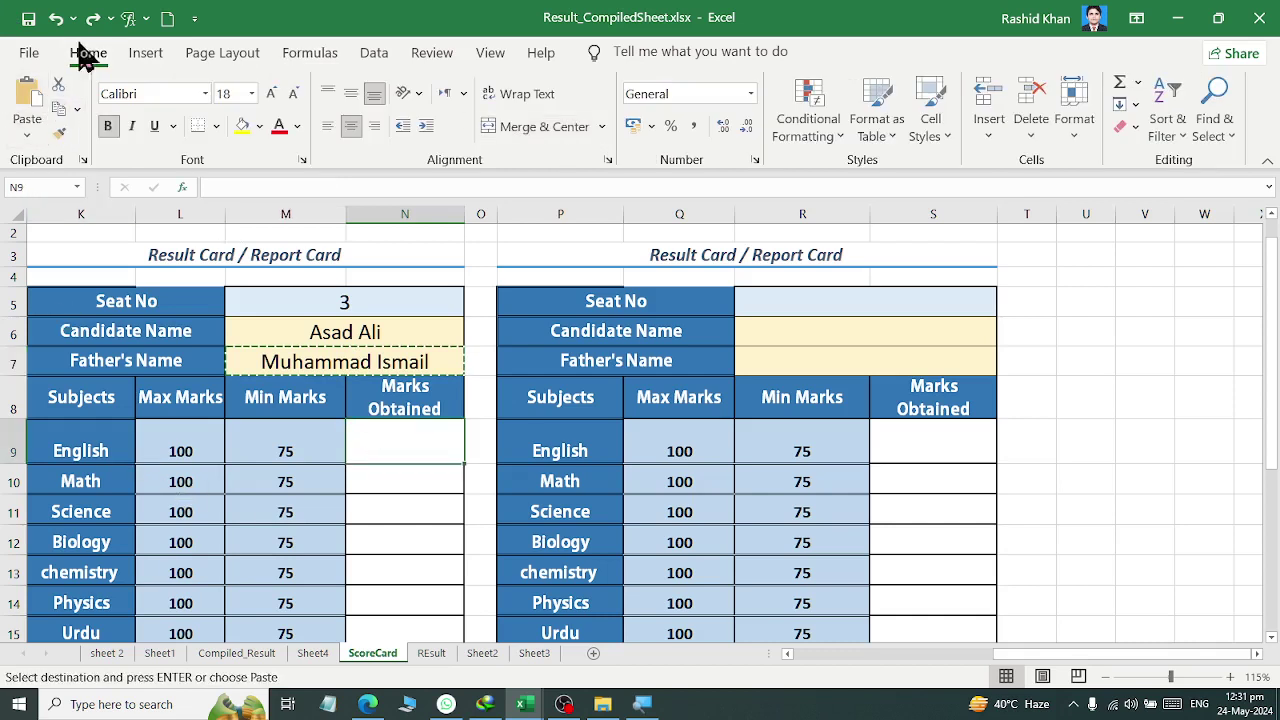
pyautogui.click(22, 138)
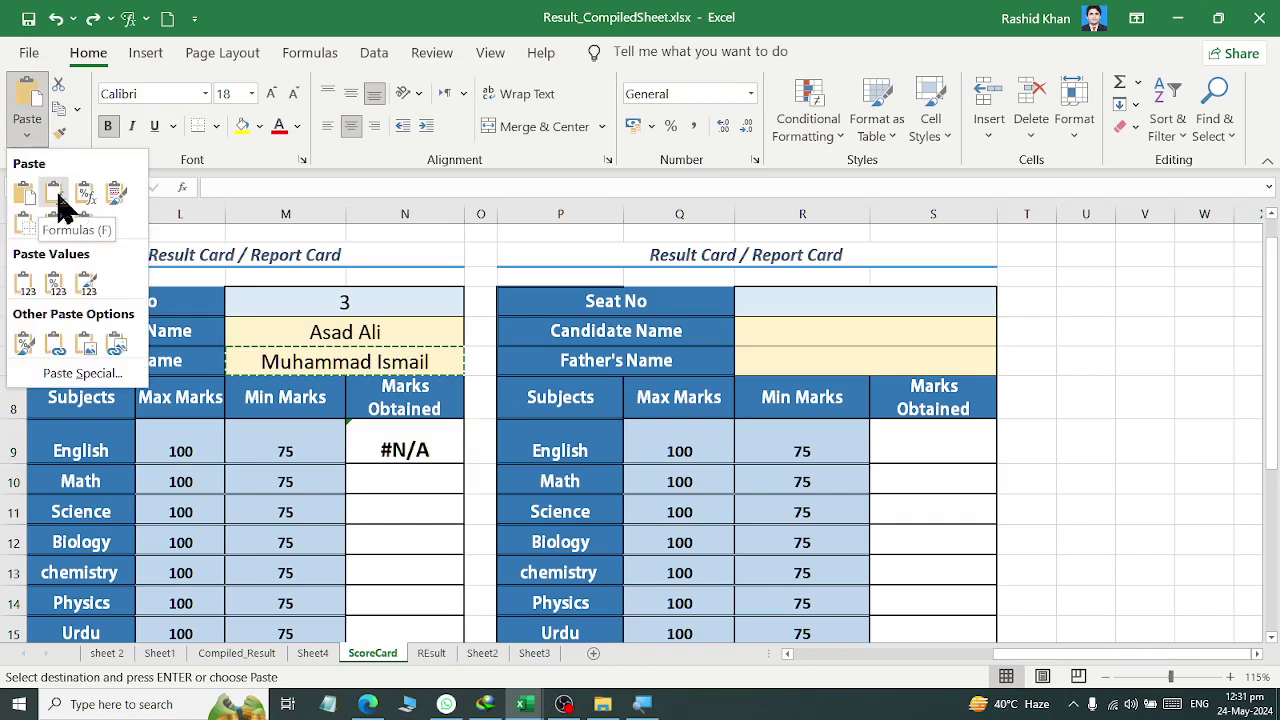
pyautogui.click(56, 193)
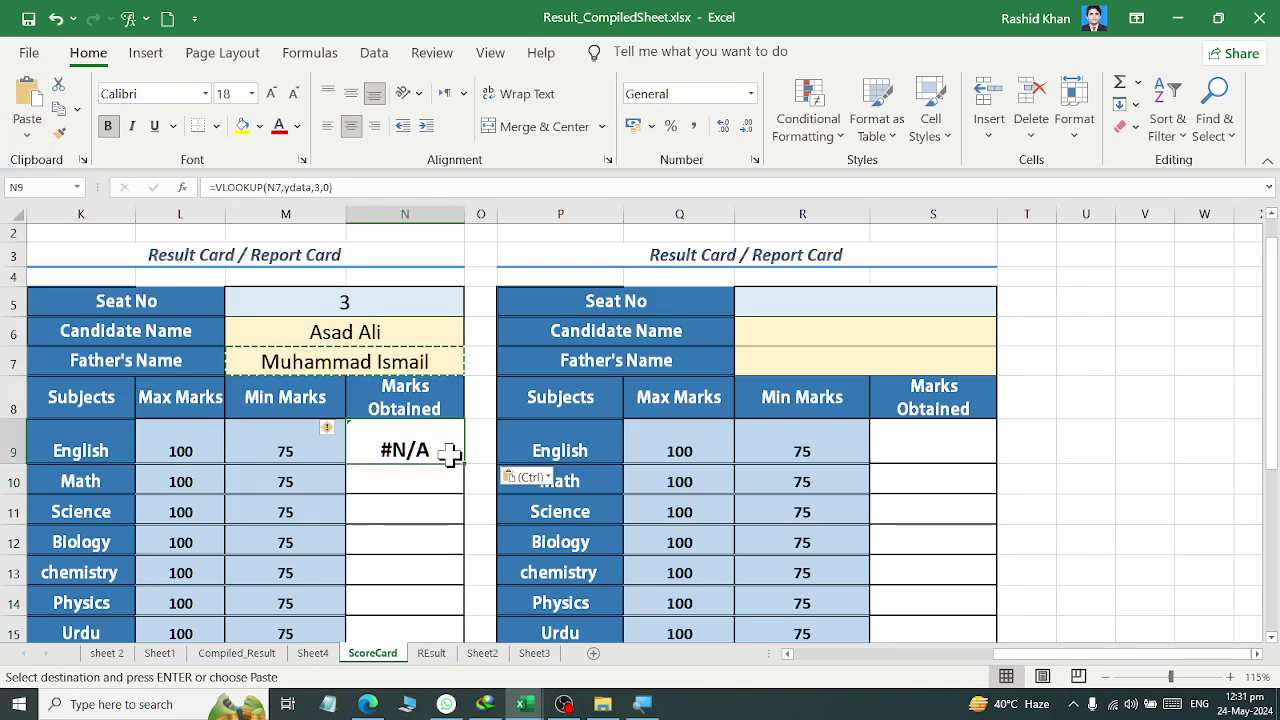
pyautogui.scroll(-1, 421, 426)
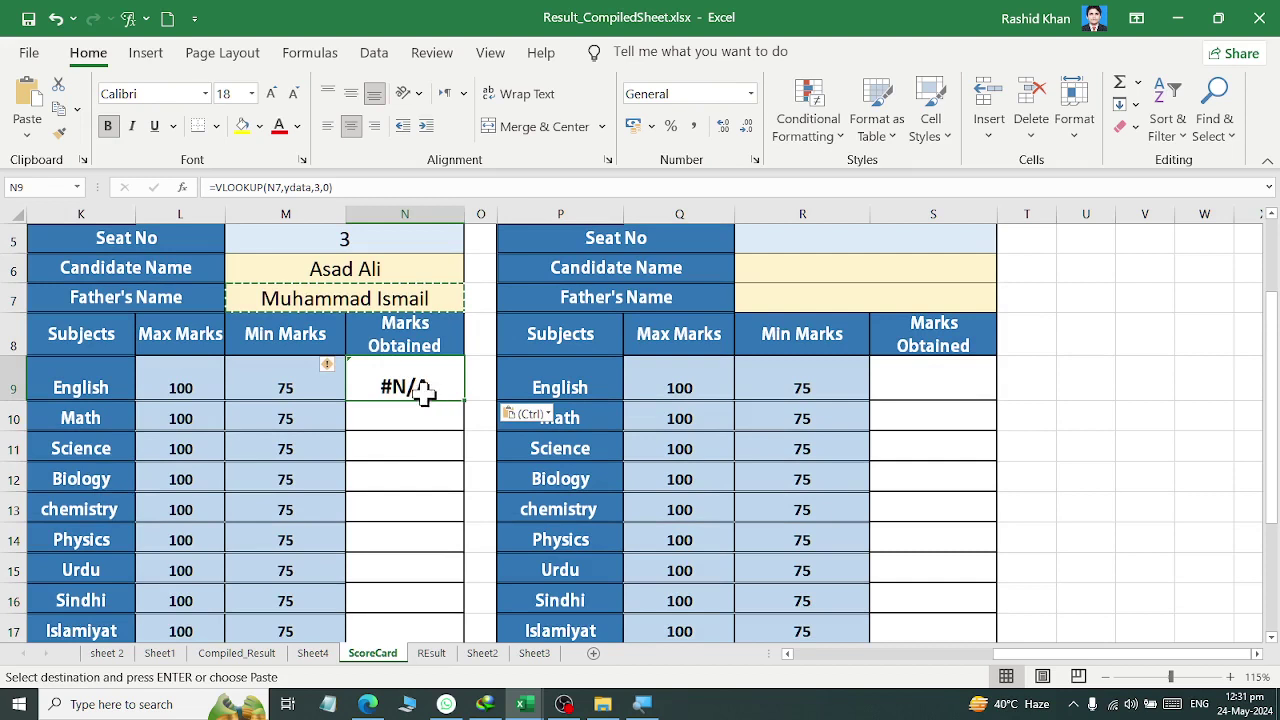
# Change the column index in N9's VLOOKUP formula from 3 to 4.
pyautogui.doubleClick(423, 383)
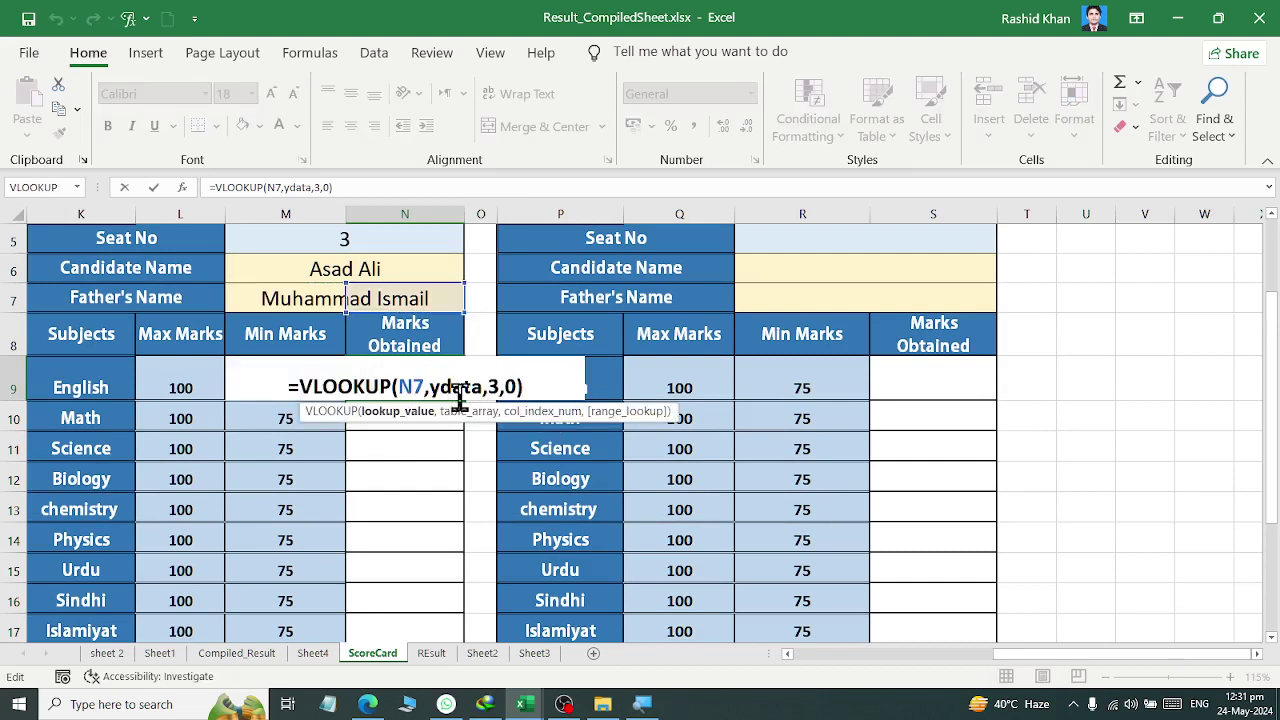
pyautogui.moveTo(399, 387); pyautogui.dragTo(421, 390)
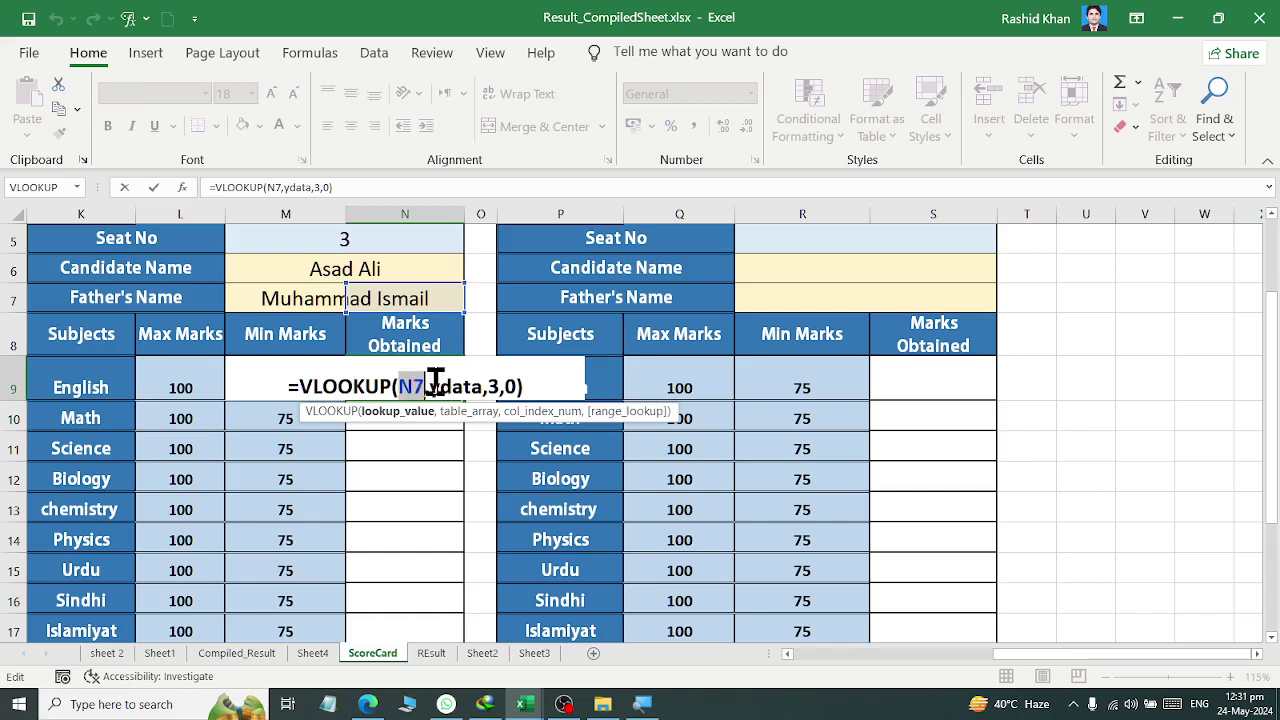
pyautogui.click(440, 386)
pyautogui.moveTo(440, 386); pyautogui.dragTo(480, 386)
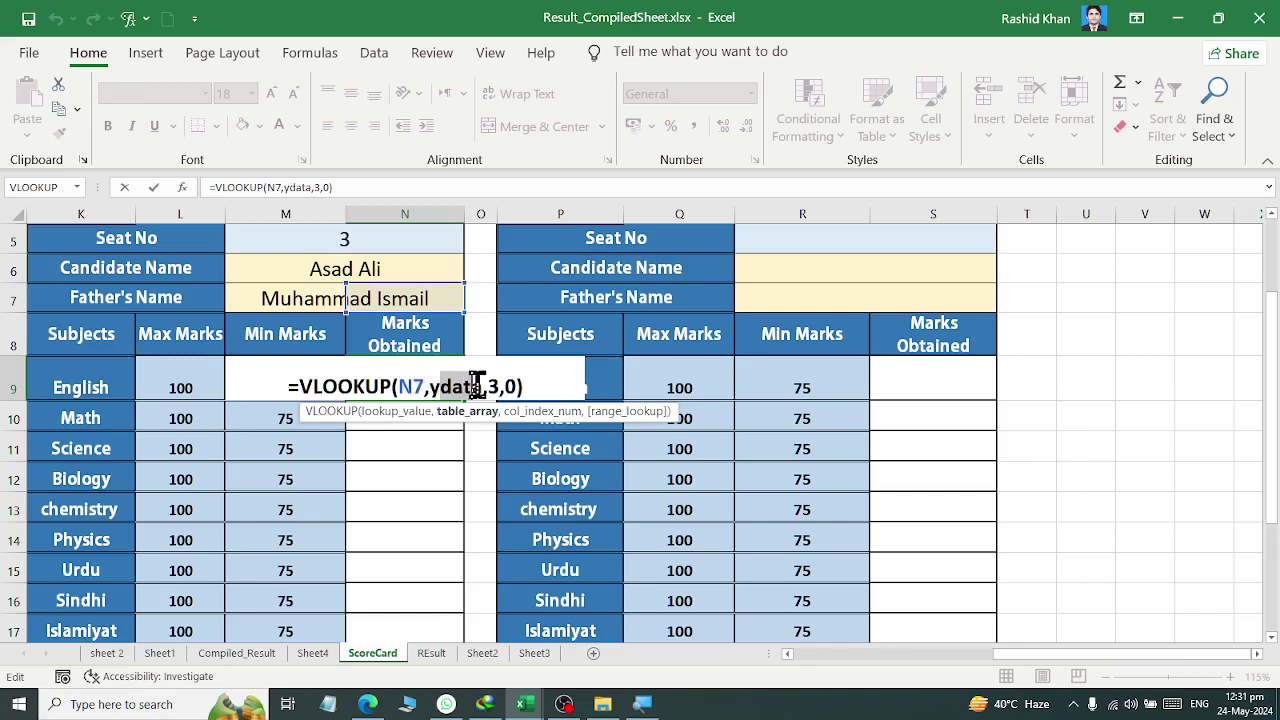
pyautogui.click(491, 386)
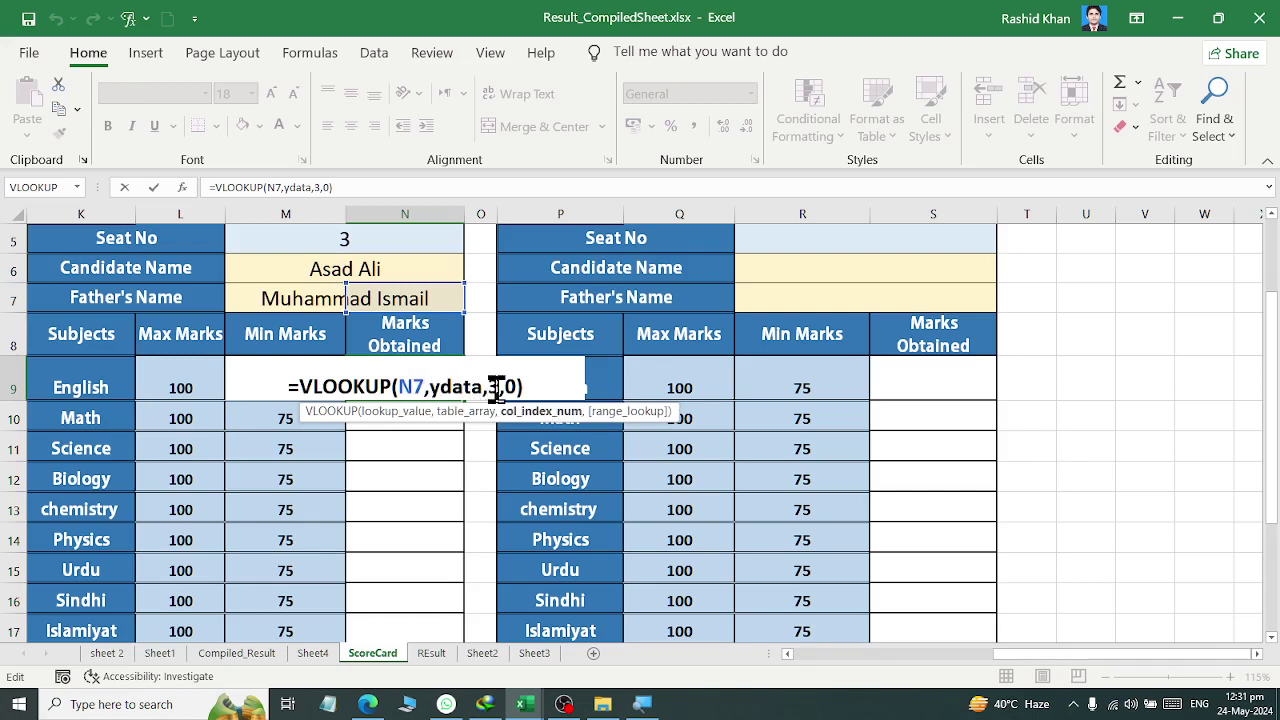
pyautogui.doubleClick(493, 386)
pyautogui.press('BackSpace')
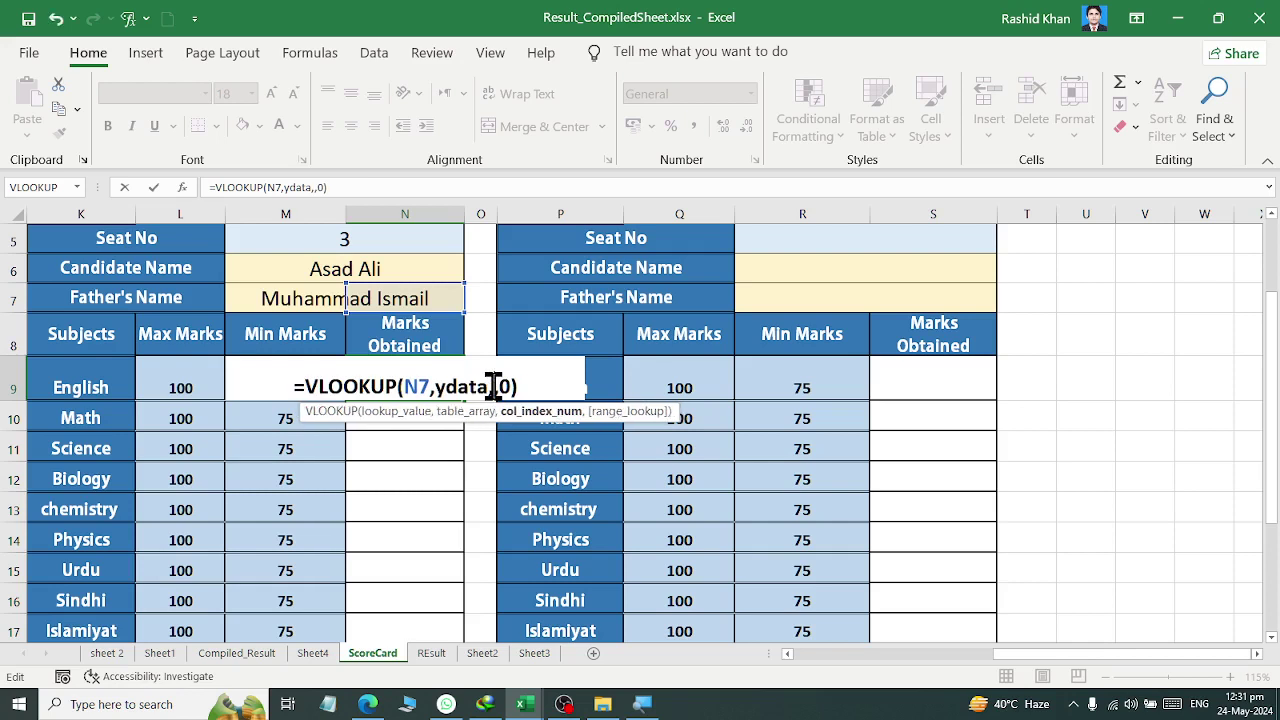
pyautogui.write('4')
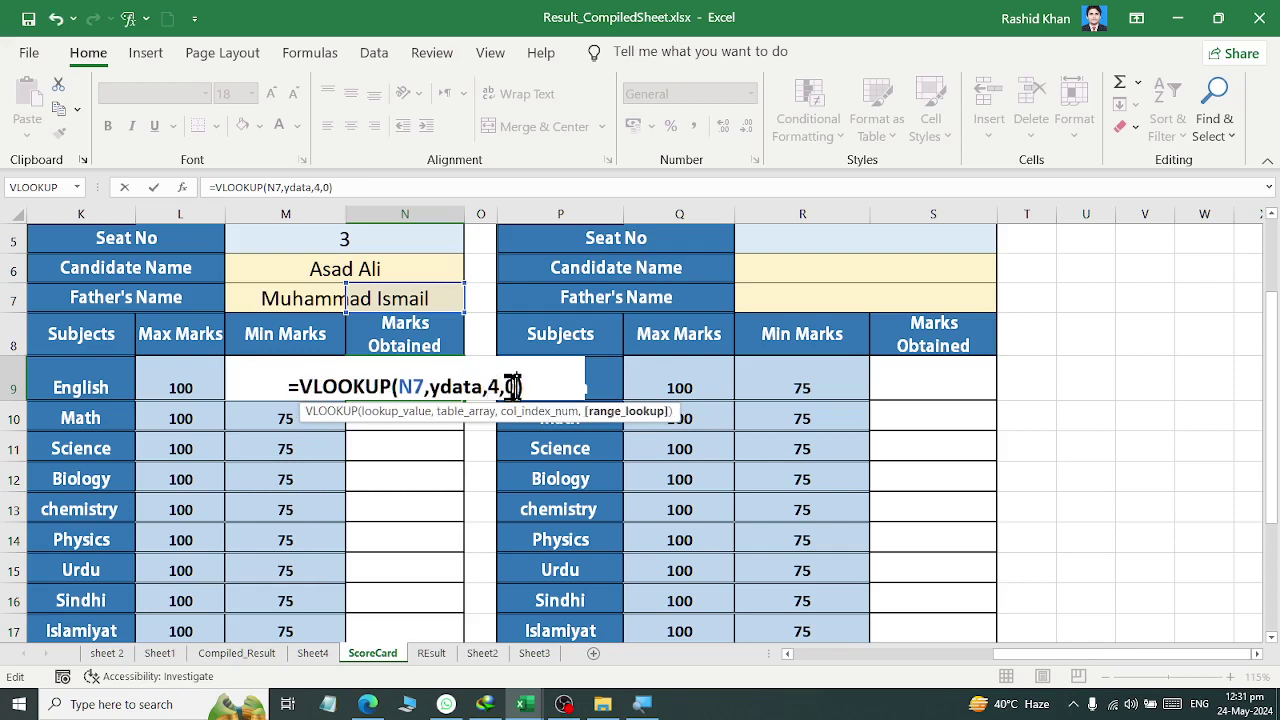
# Replace the N7 lookup value with M5 and commit, so N9 shows 89.
pyautogui.click(411, 386)
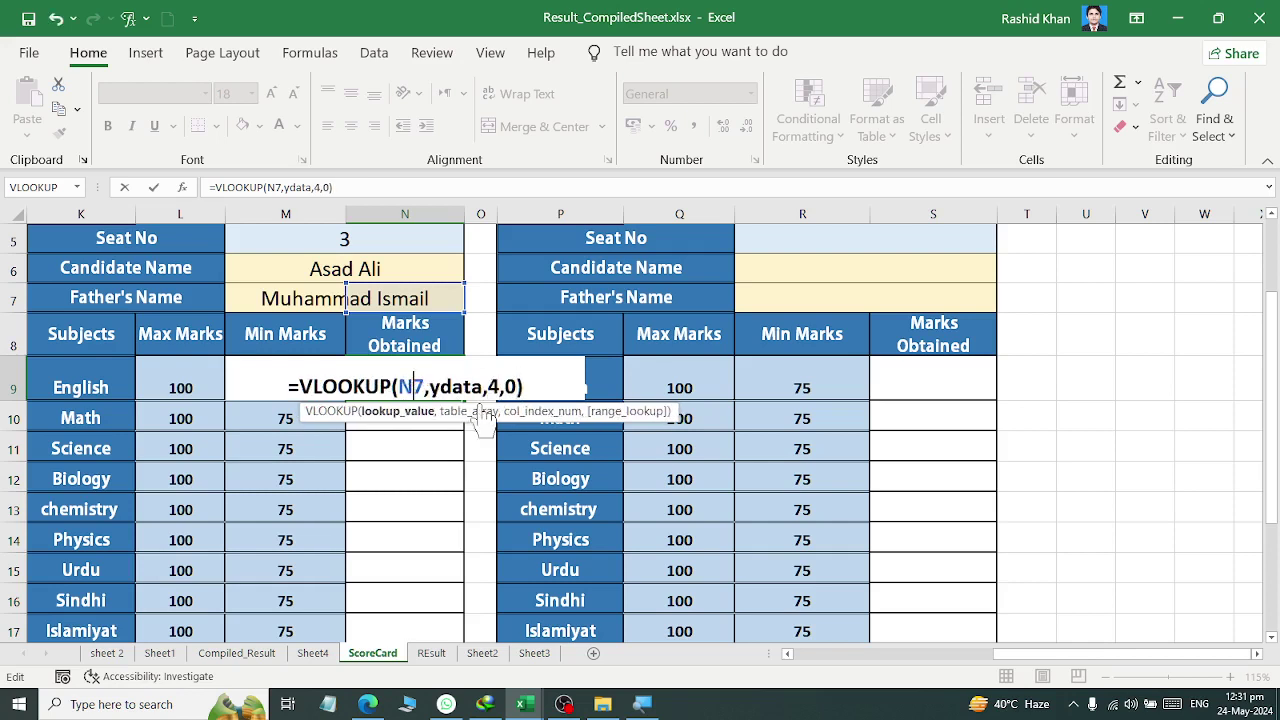
pyautogui.click(426, 386)
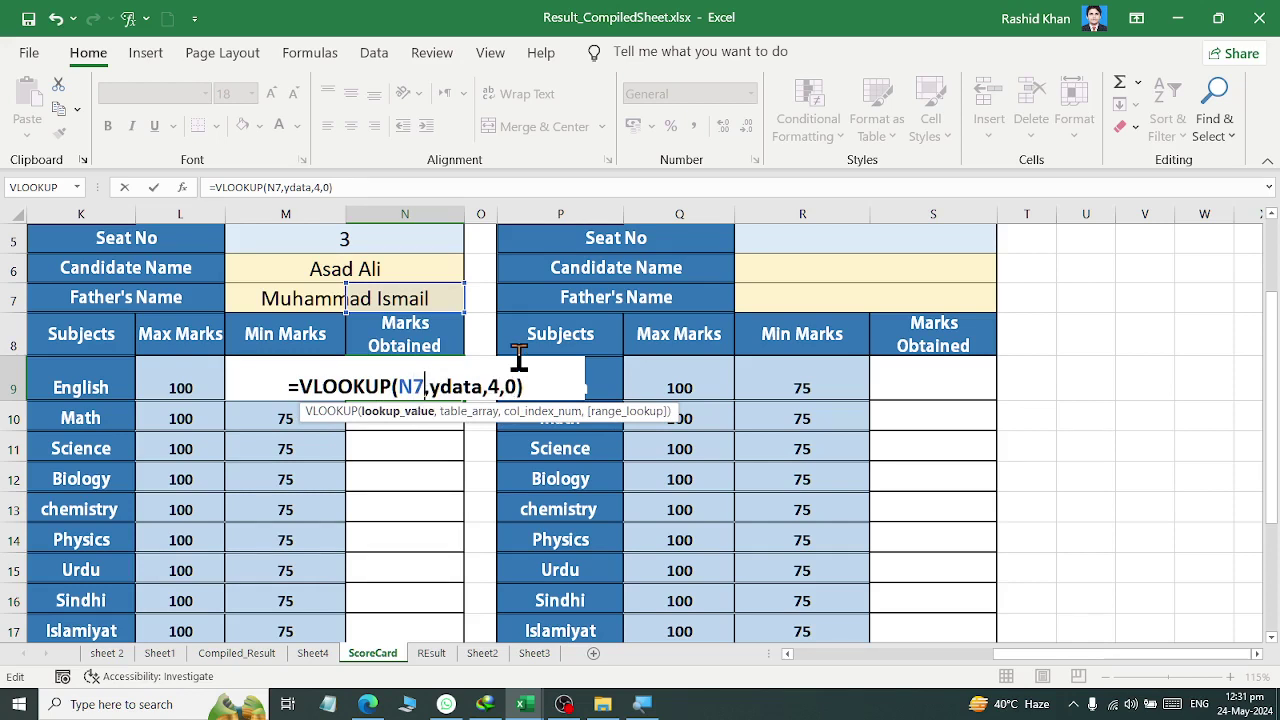
pyautogui.press('BackSpace')
pyautogui.press('BackSpace')
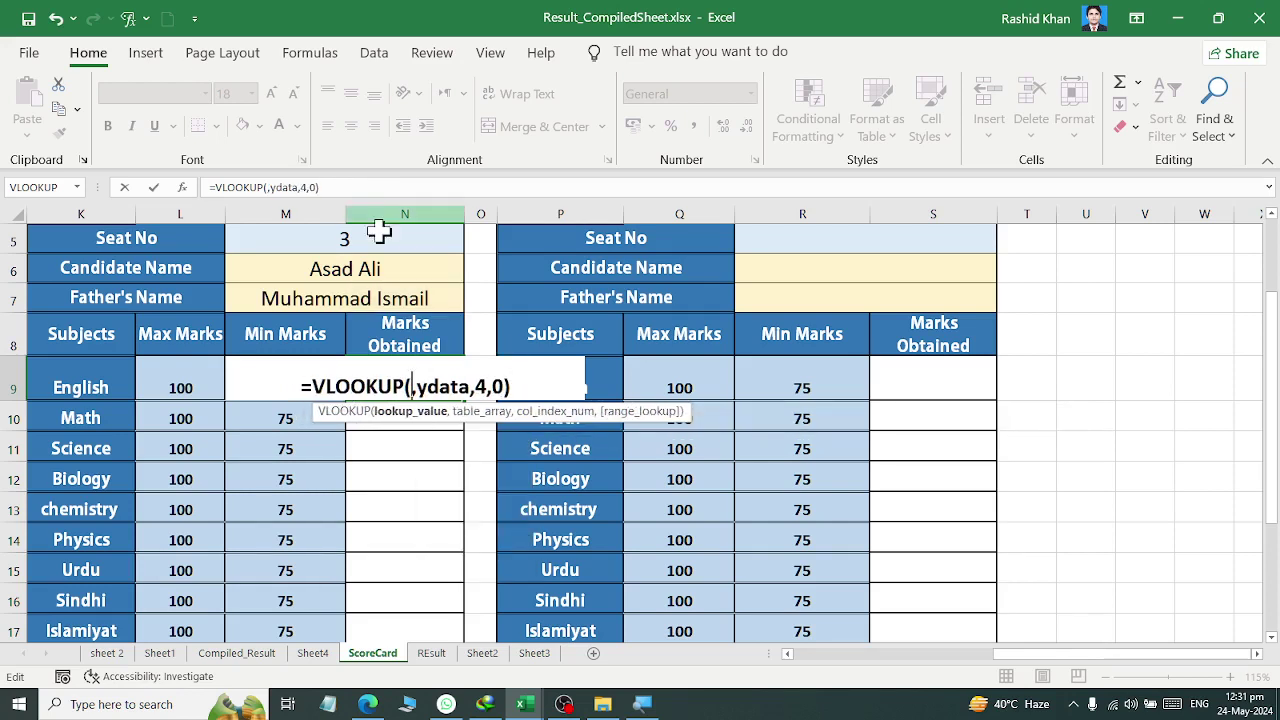
pyautogui.click(378, 233)
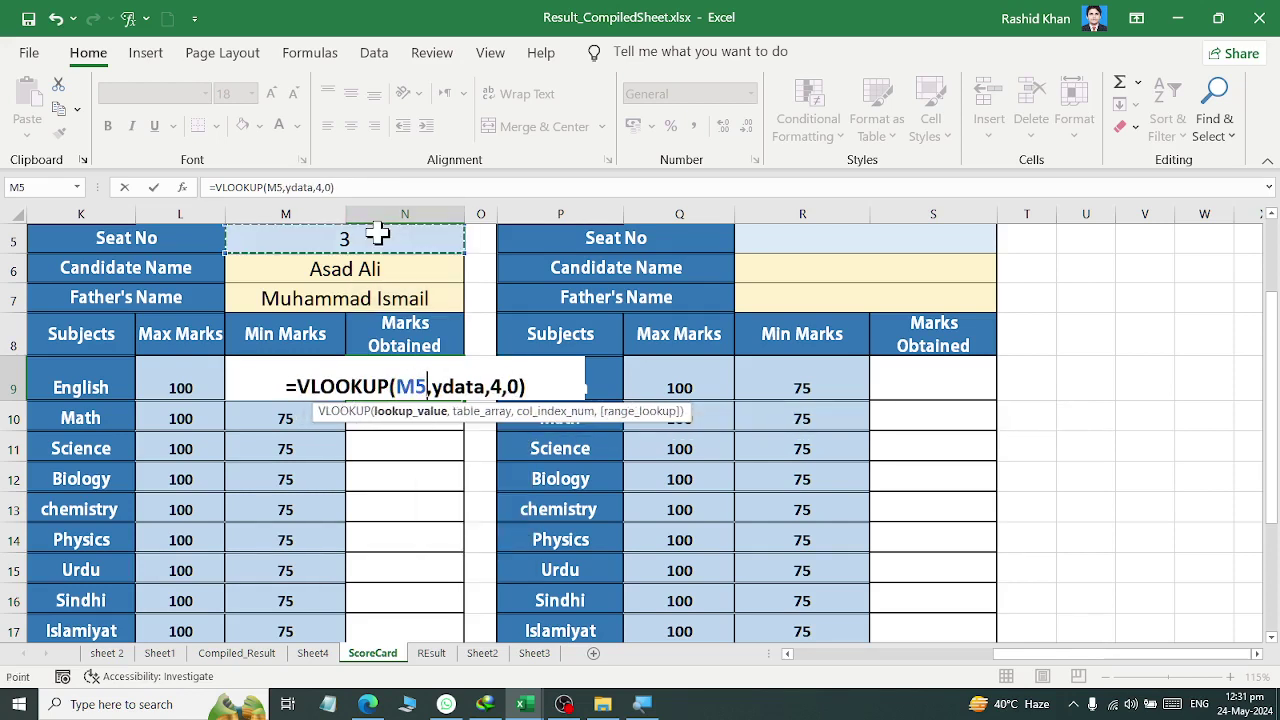
pyautogui.hotkey('ctrl', 'Return')
pyautogui.press('Return')
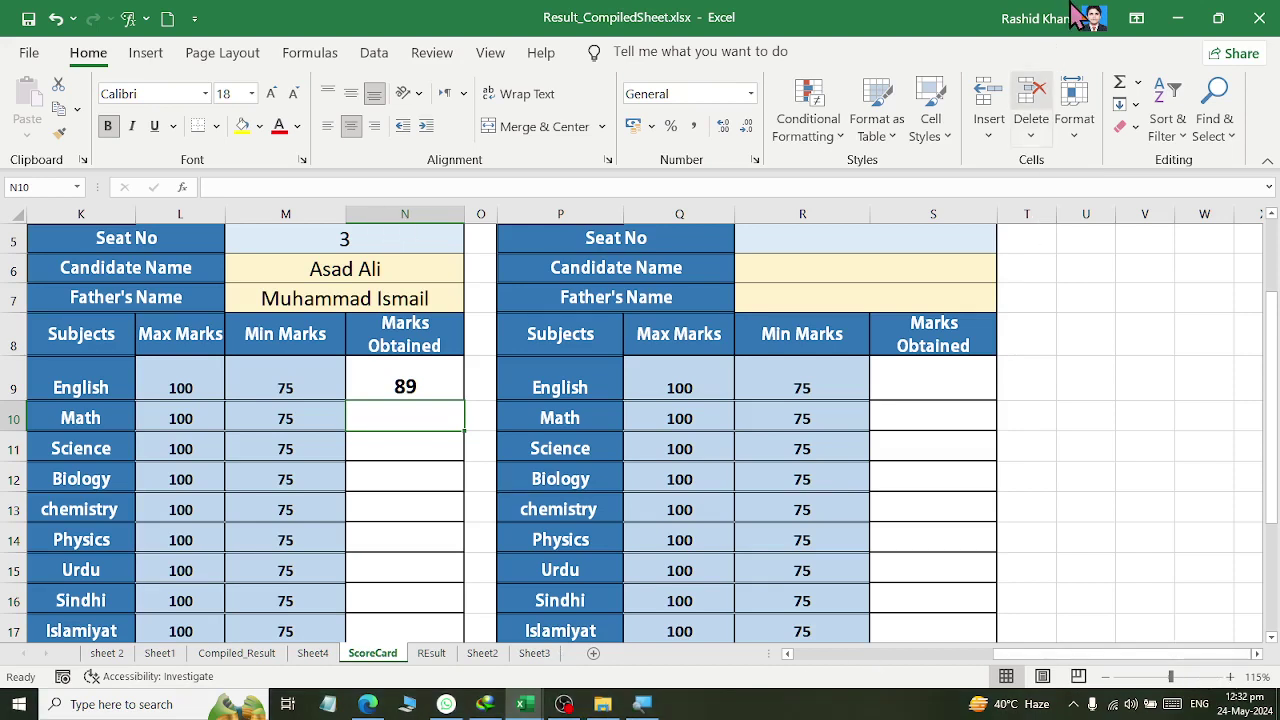
# Insert a =ROW() formula from Lookup & Reference into V7, returning 7.
pyautogui.click(1136, 297)
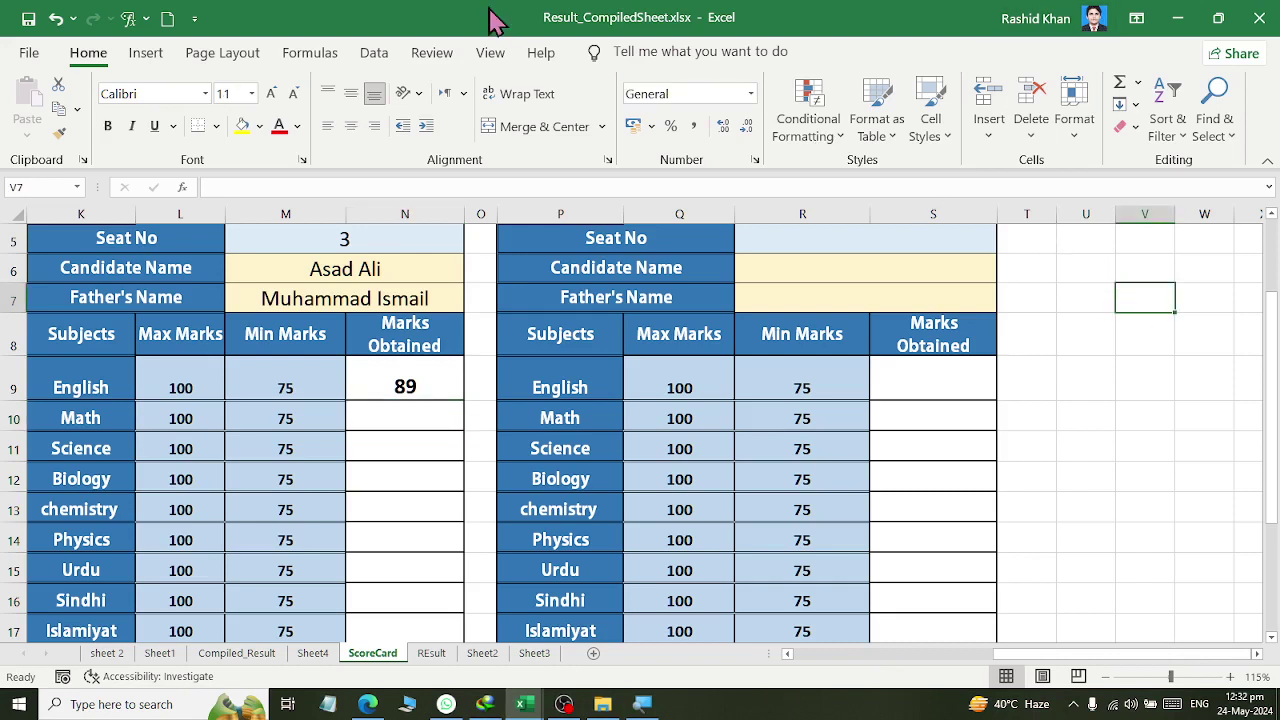
pyautogui.click(310, 55)
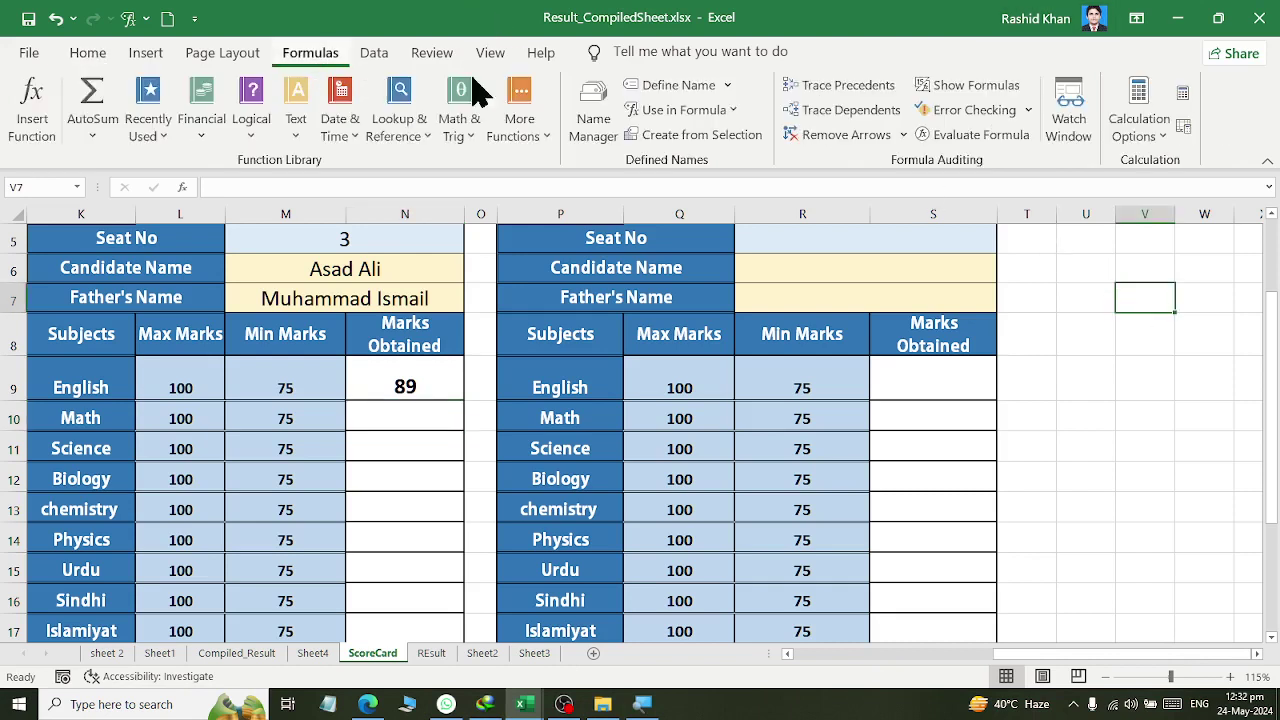
pyautogui.click(398, 135)
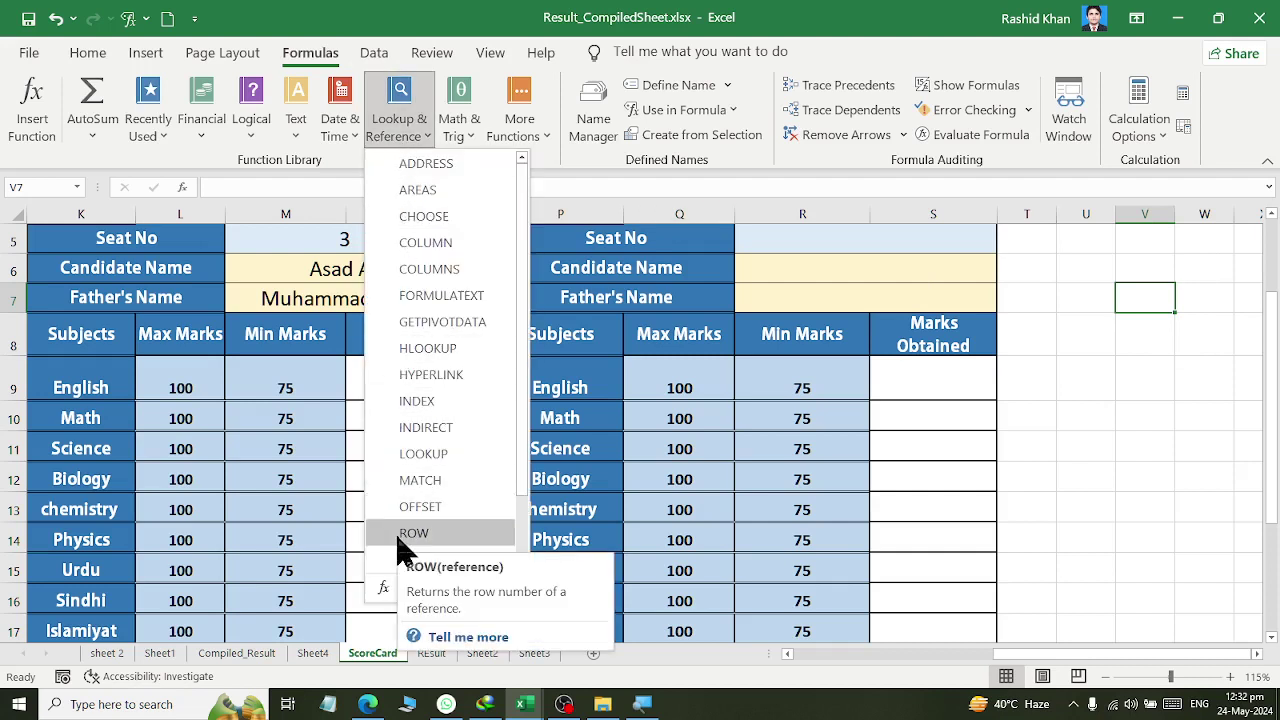
pyautogui.click(400, 534)
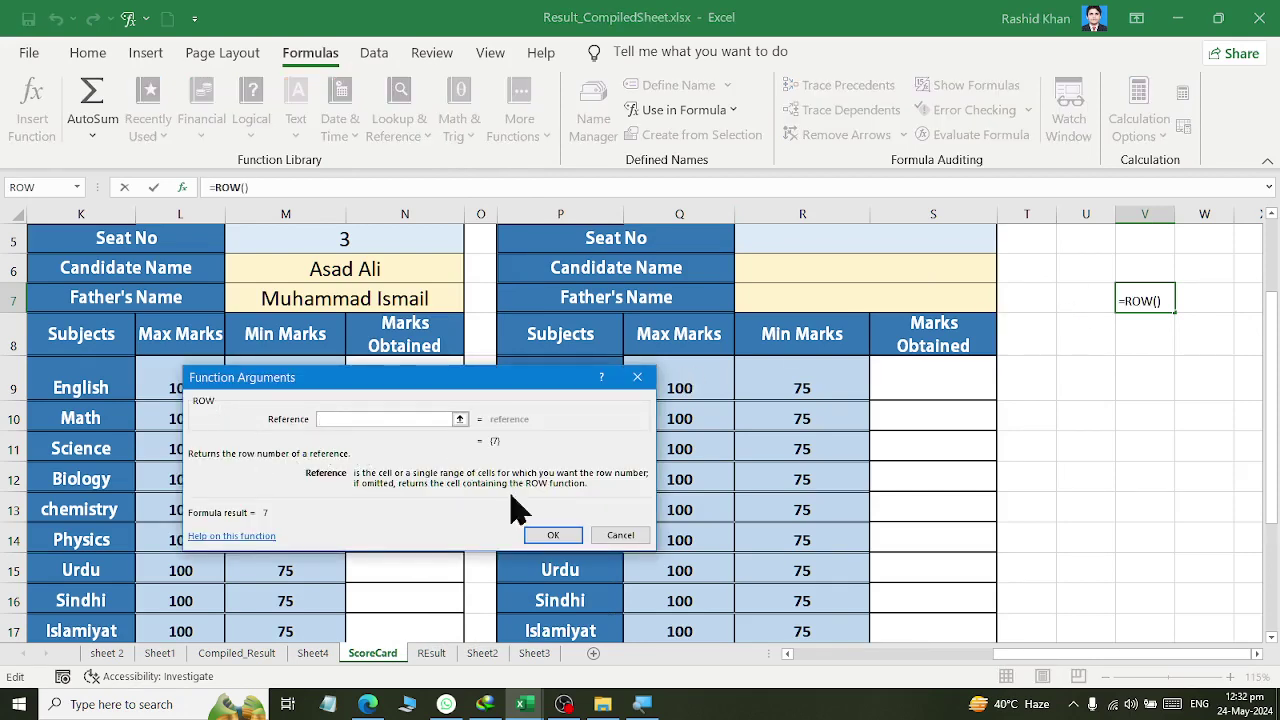
pyautogui.click(561, 534)
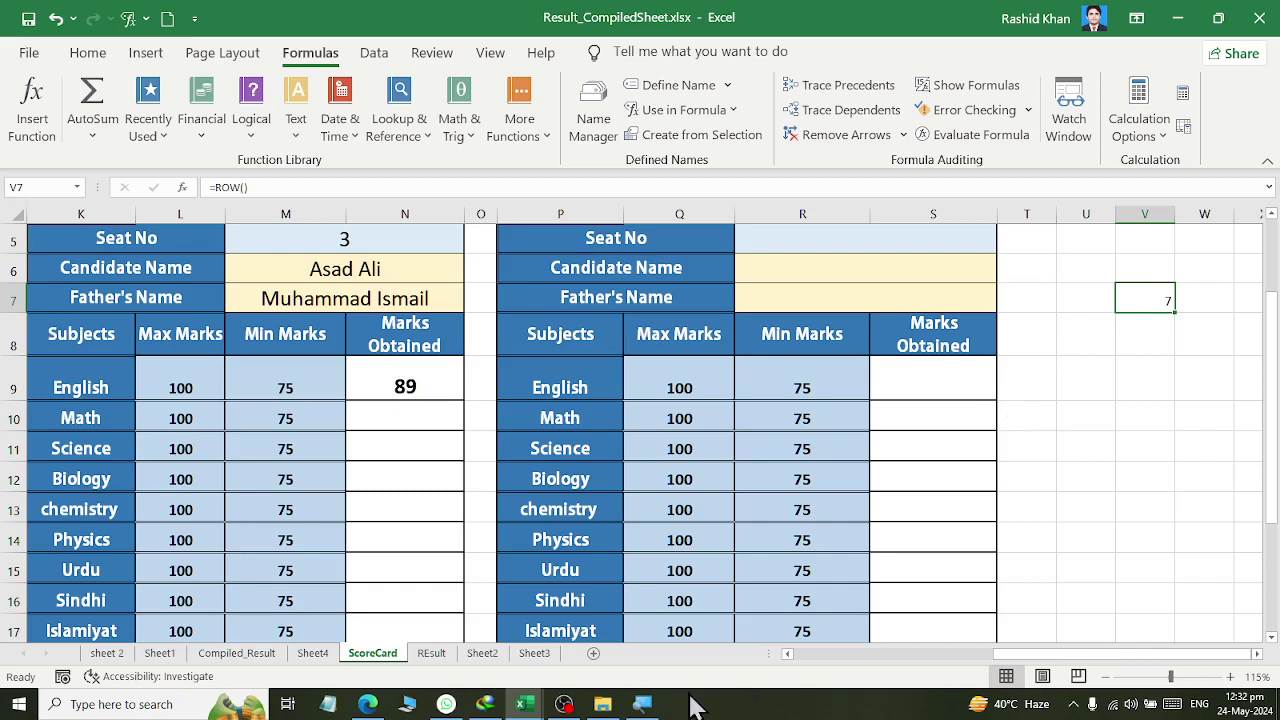
# Raise V7's font size to 20.
pyautogui.click(640, 705)
pyautogui.click(740, 331)
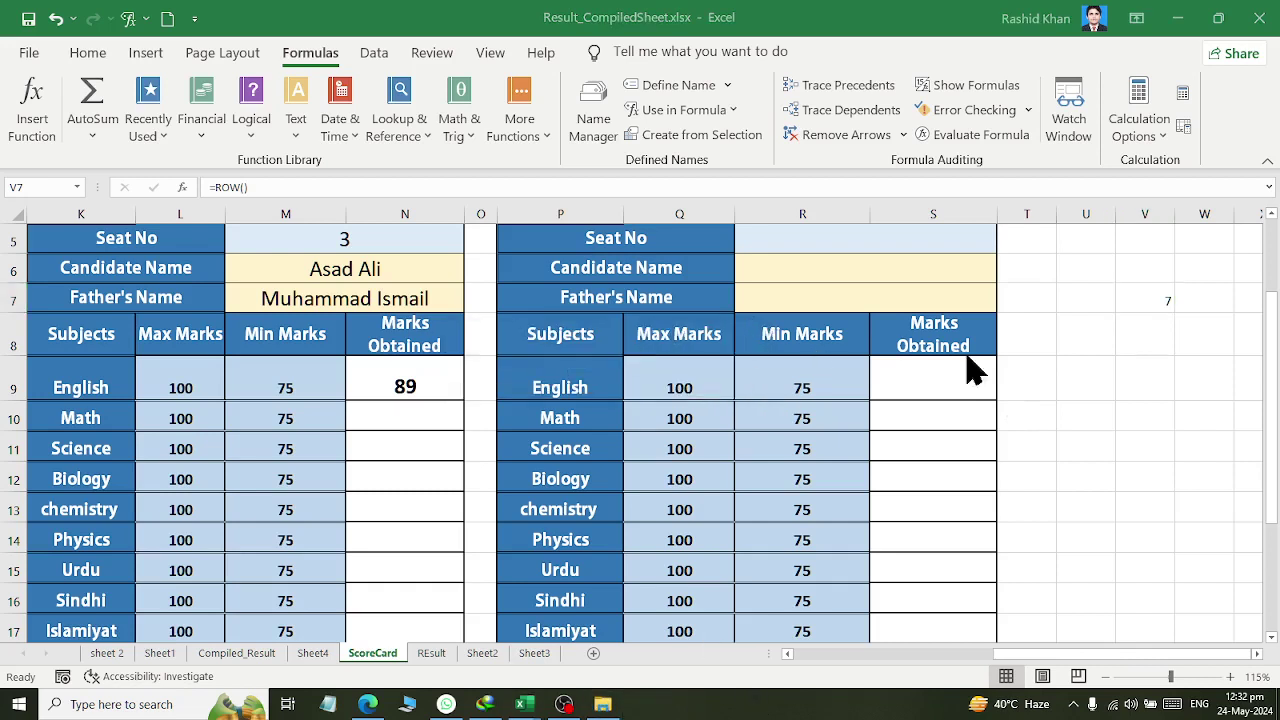
pyautogui.click(1150, 298)
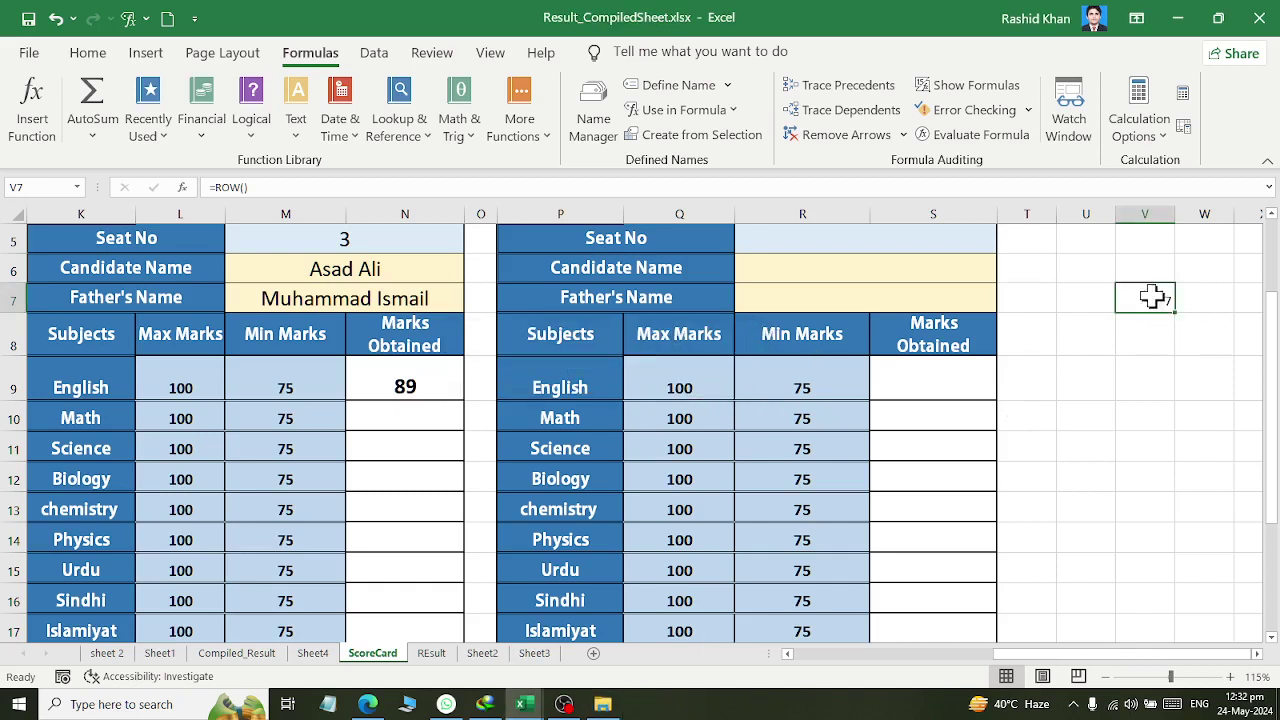
pyautogui.click(95, 52)
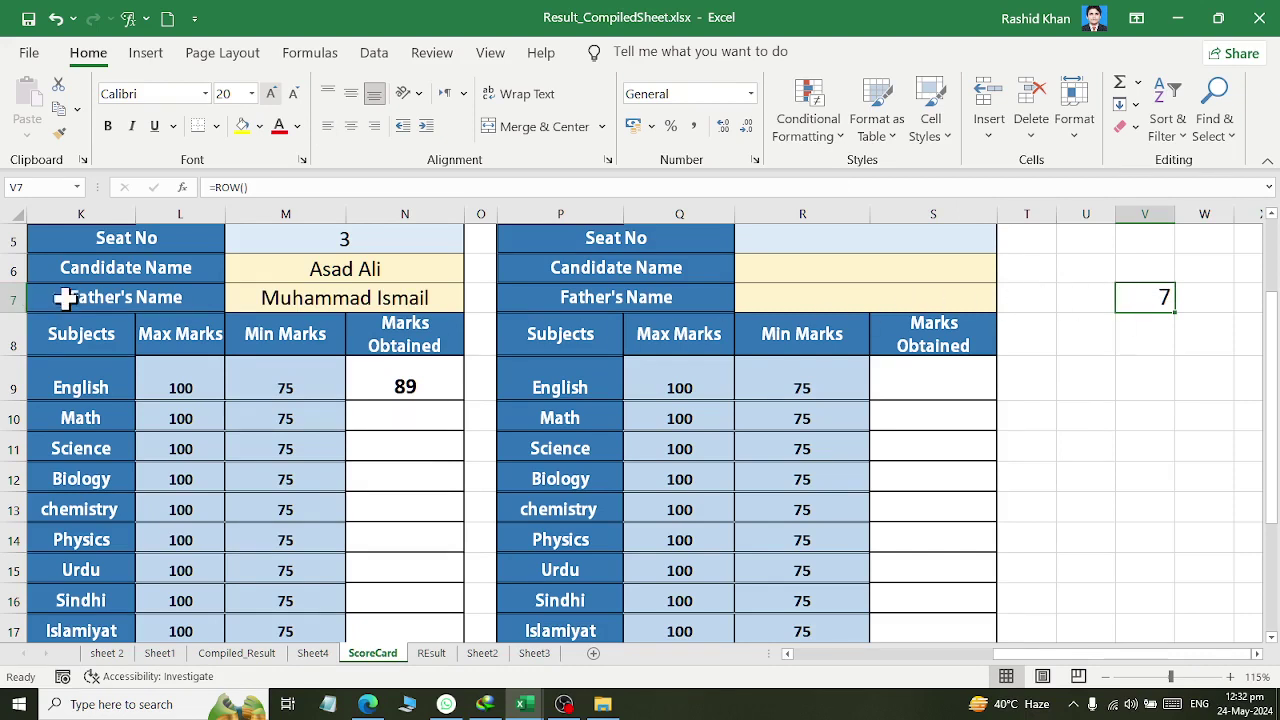
# Fill the ROW formula across V6:V8 so it shows 6, 7 and 8.
pyautogui.moveTo(1176, 315); pyautogui.dragTo(1174, 350)
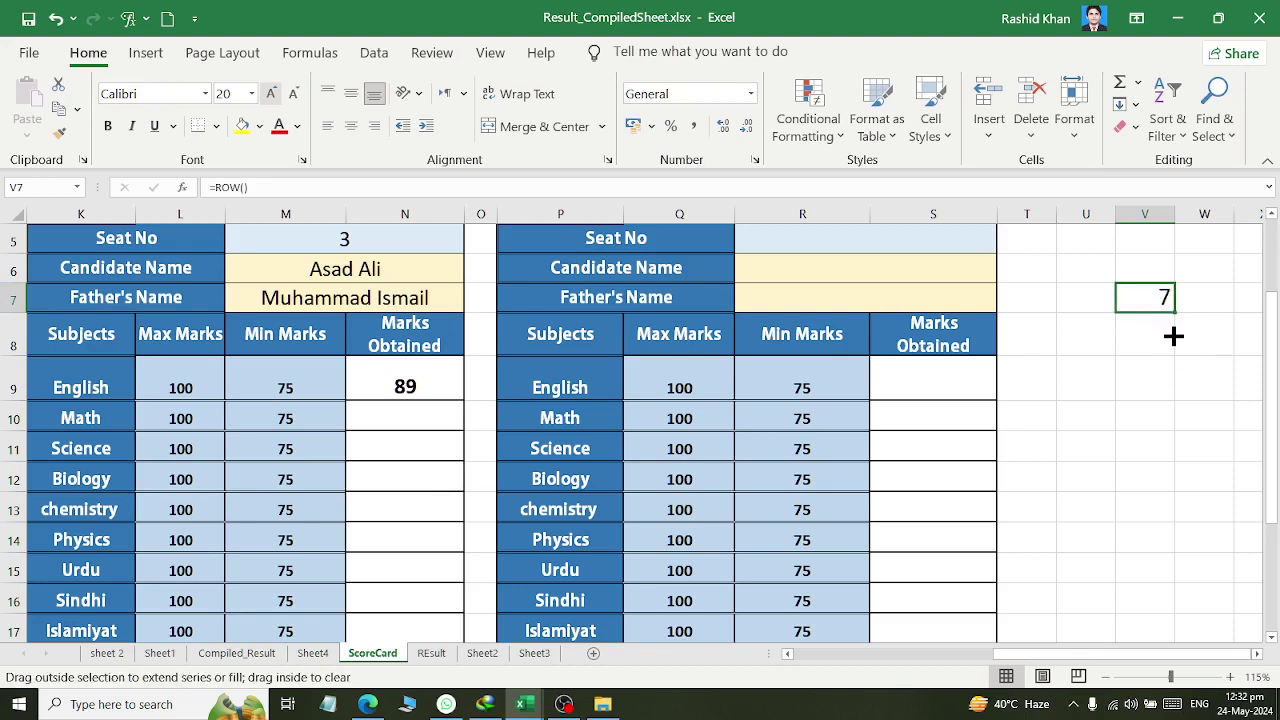
pyautogui.click(1170, 296)
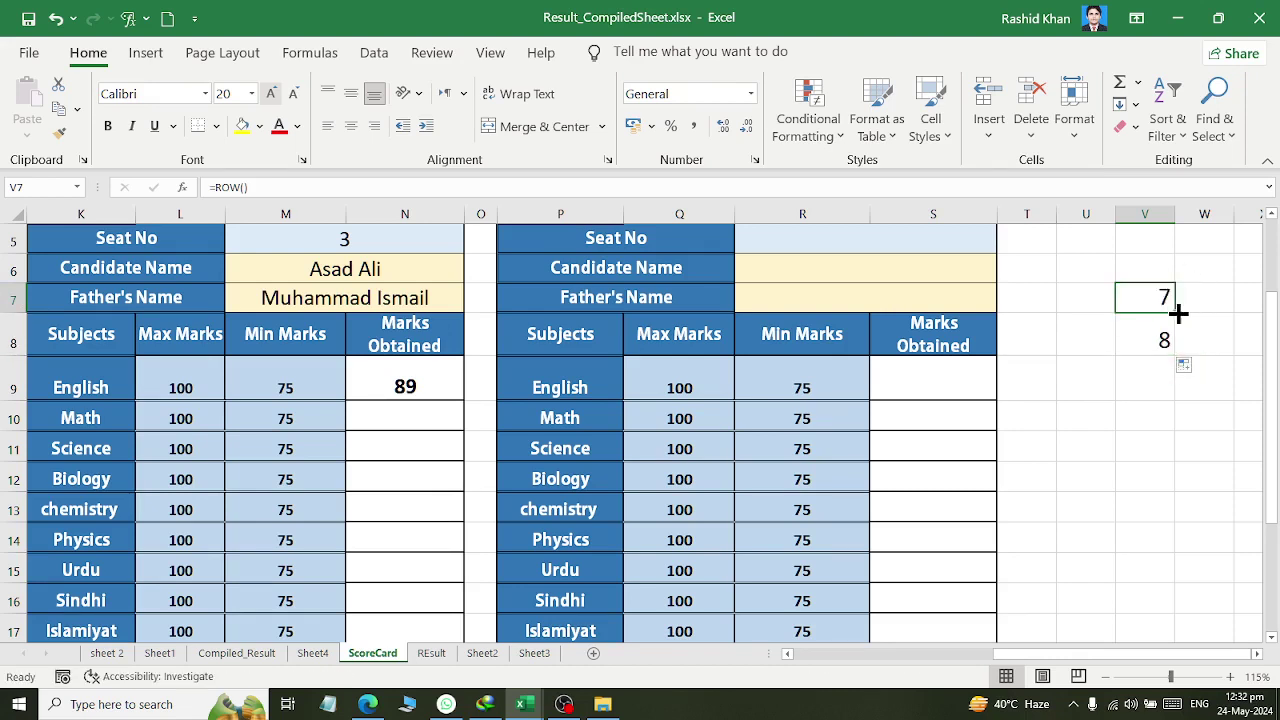
pyautogui.moveTo(1176, 312); pyautogui.dragTo(1174, 265)
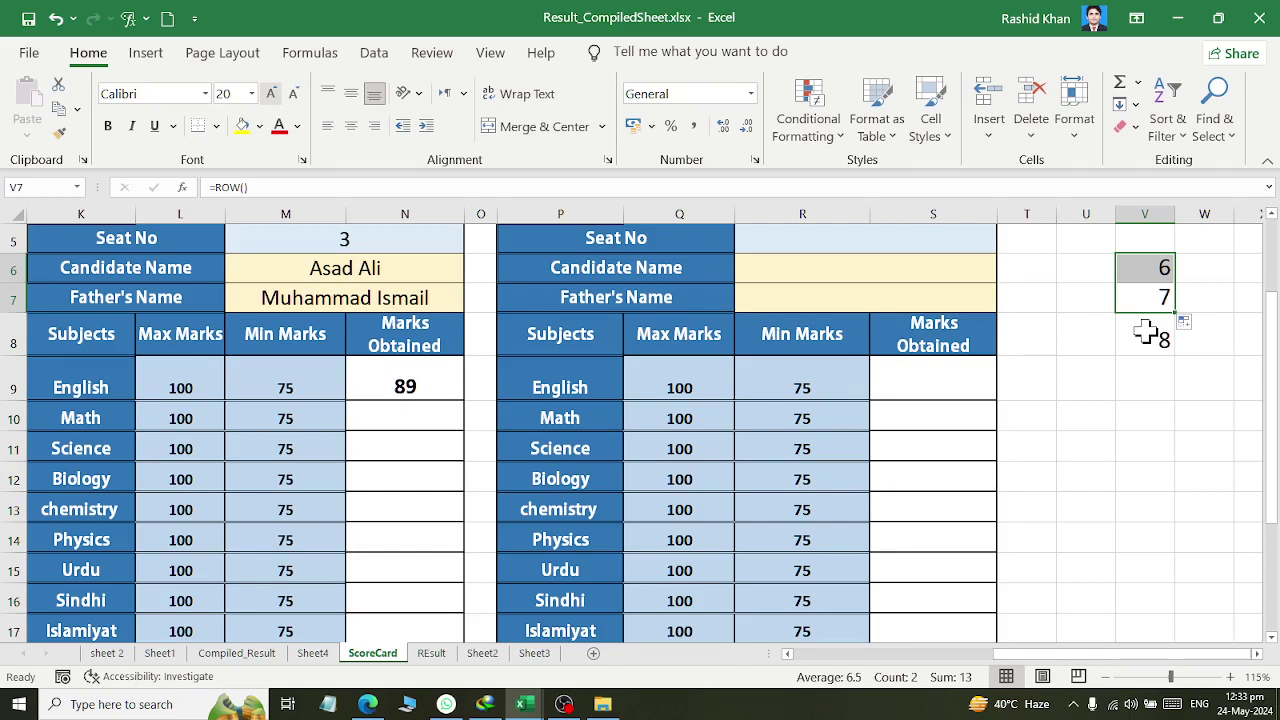
pyautogui.moveTo(1147, 333); pyautogui.dragTo(1147, 336)
pyautogui.click(1137, 371)
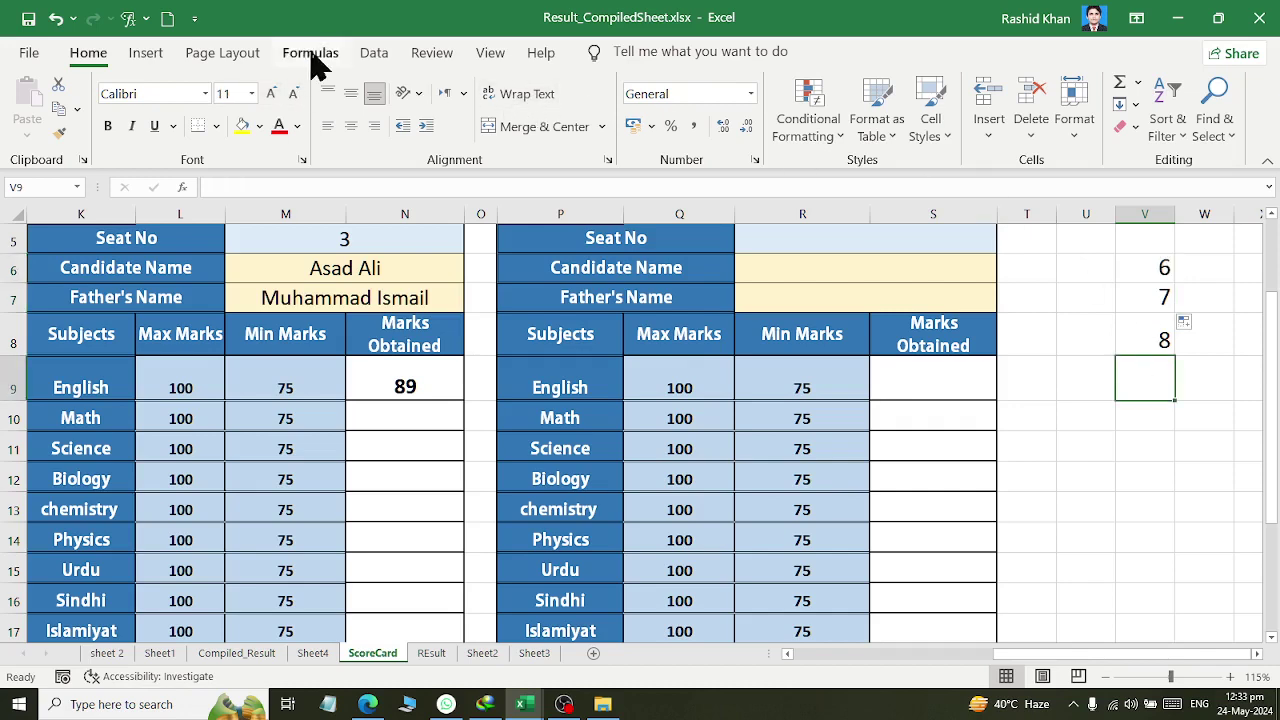
# Insert =ROW() in V9 and enlarge its font to 18.
pyautogui.click(313, 58)
pyautogui.click(399, 125)
pyautogui.click(450, 547)
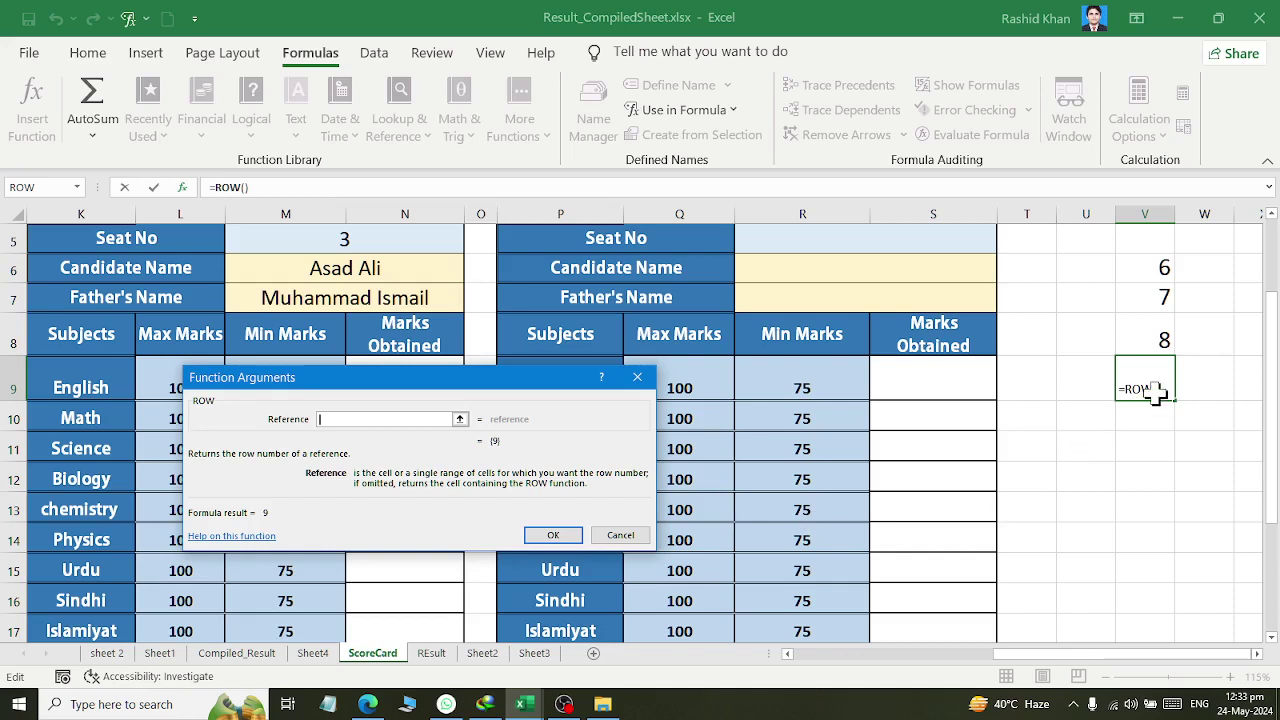
pyautogui.click(558, 537)
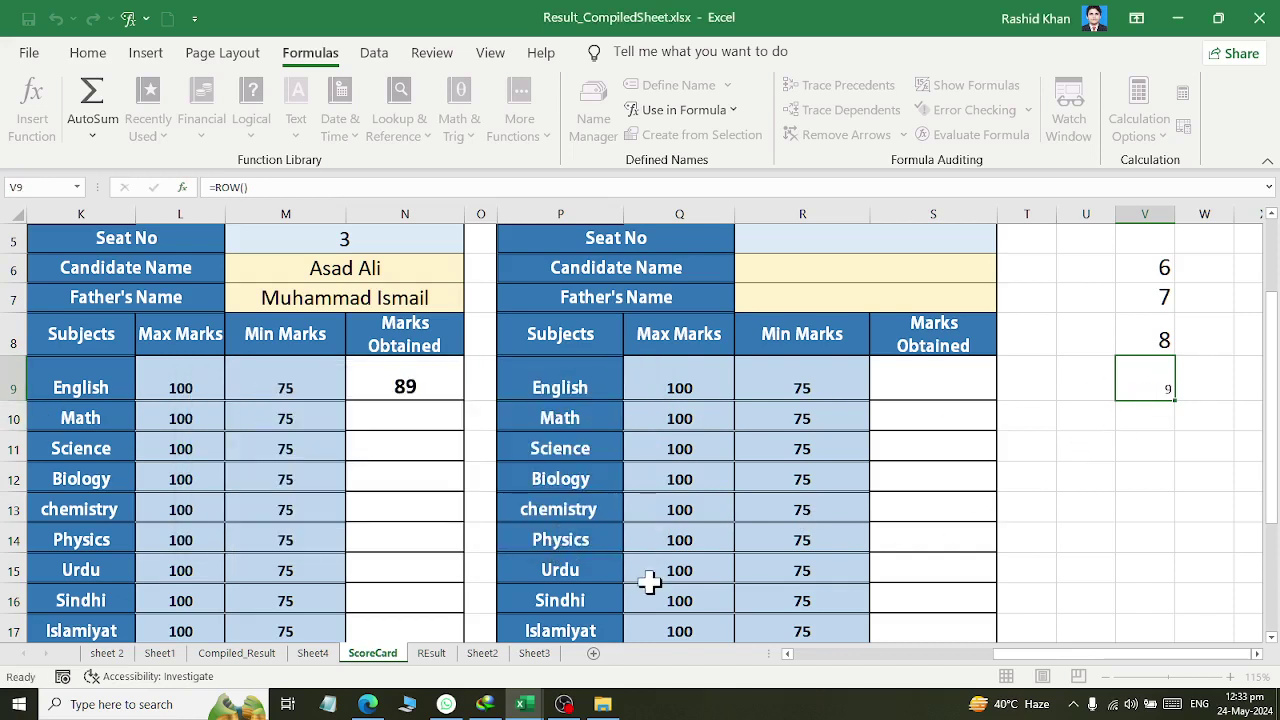
pyautogui.click(90, 56)
pyautogui.click(272, 95)
pyautogui.click(272, 95)
pyautogui.click(273, 97)
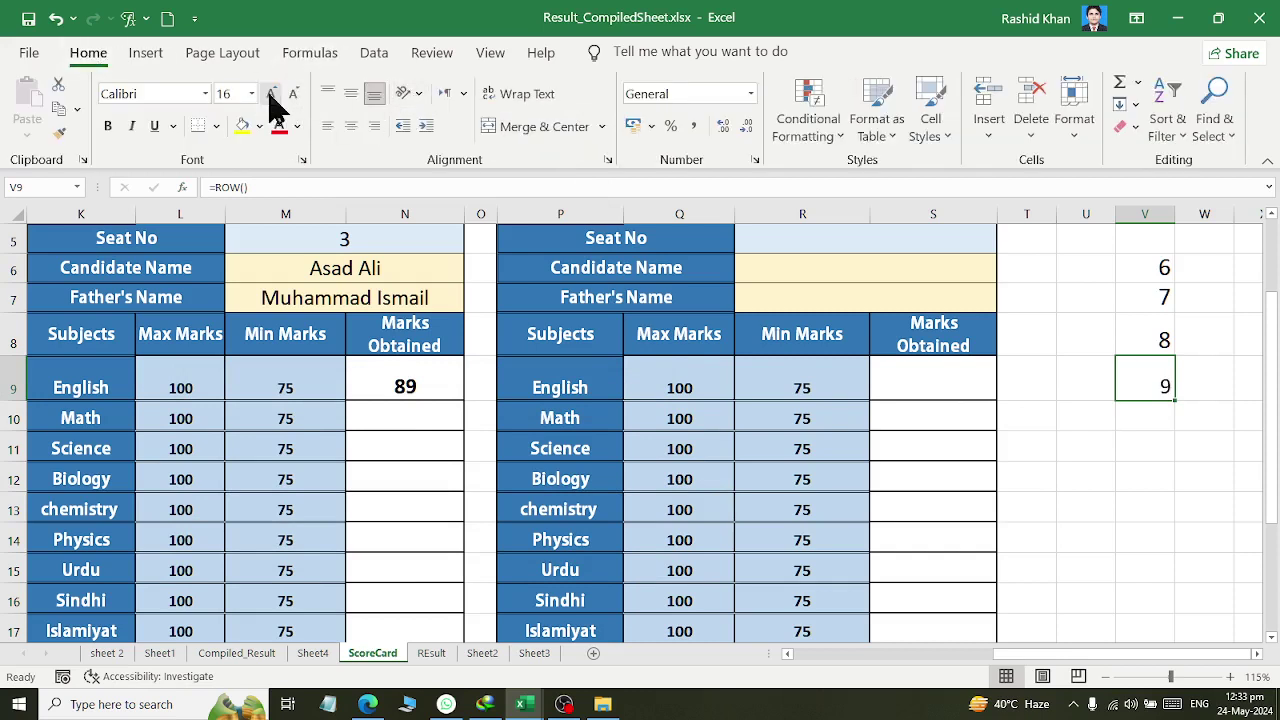
pyautogui.click(273, 97)
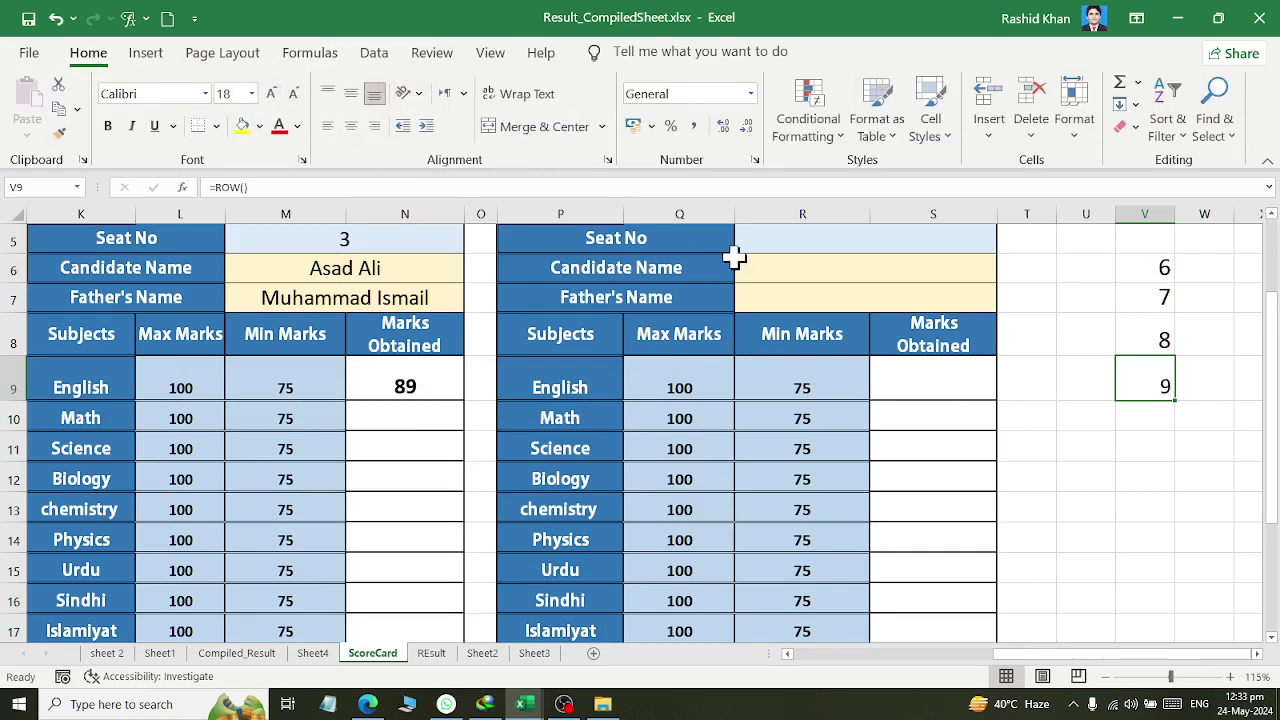
# Insert =ROW(V1) in V10 so it returns 1.
pyautogui.click(1119, 416)
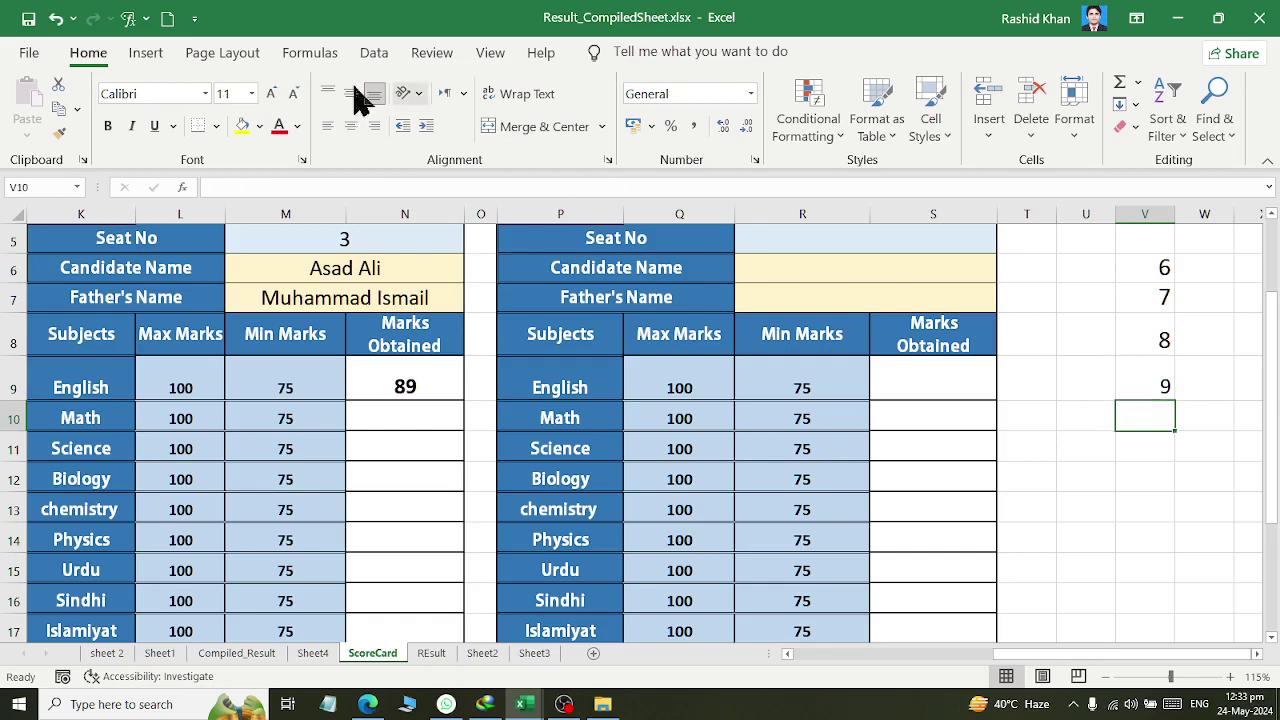
pyautogui.click(310, 54)
pyautogui.click(378, 137)
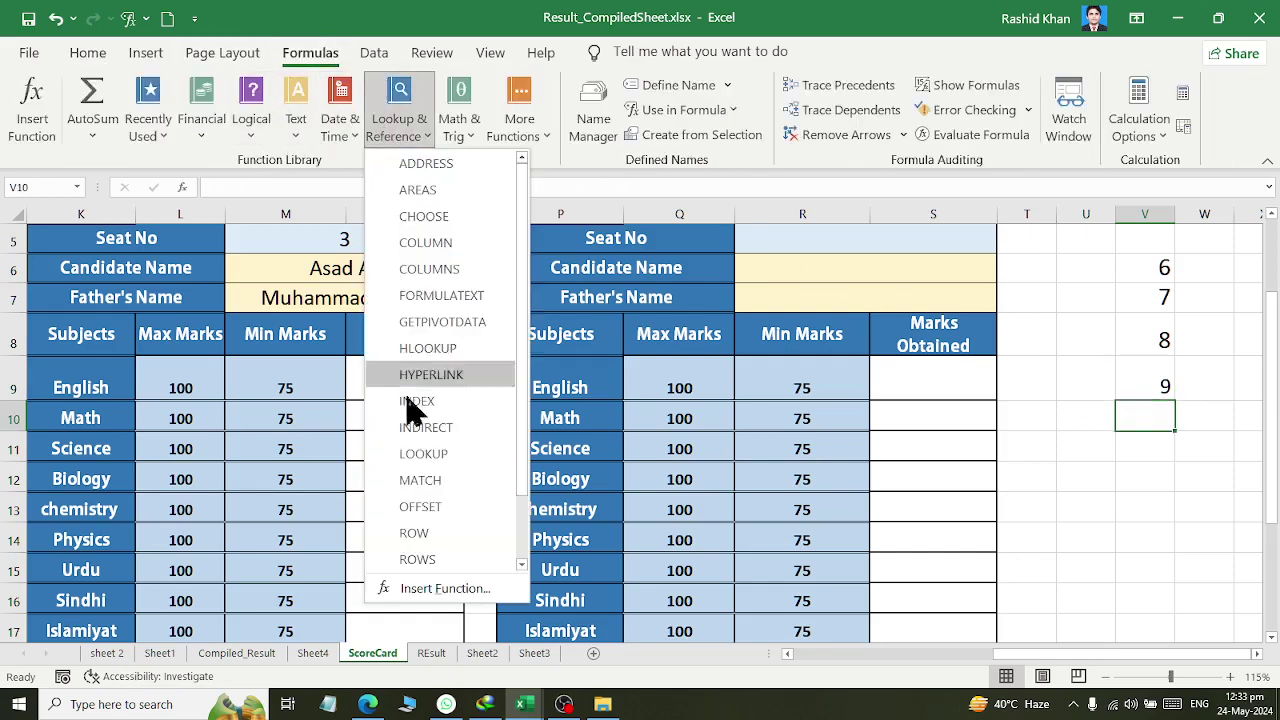
pyautogui.click(443, 543)
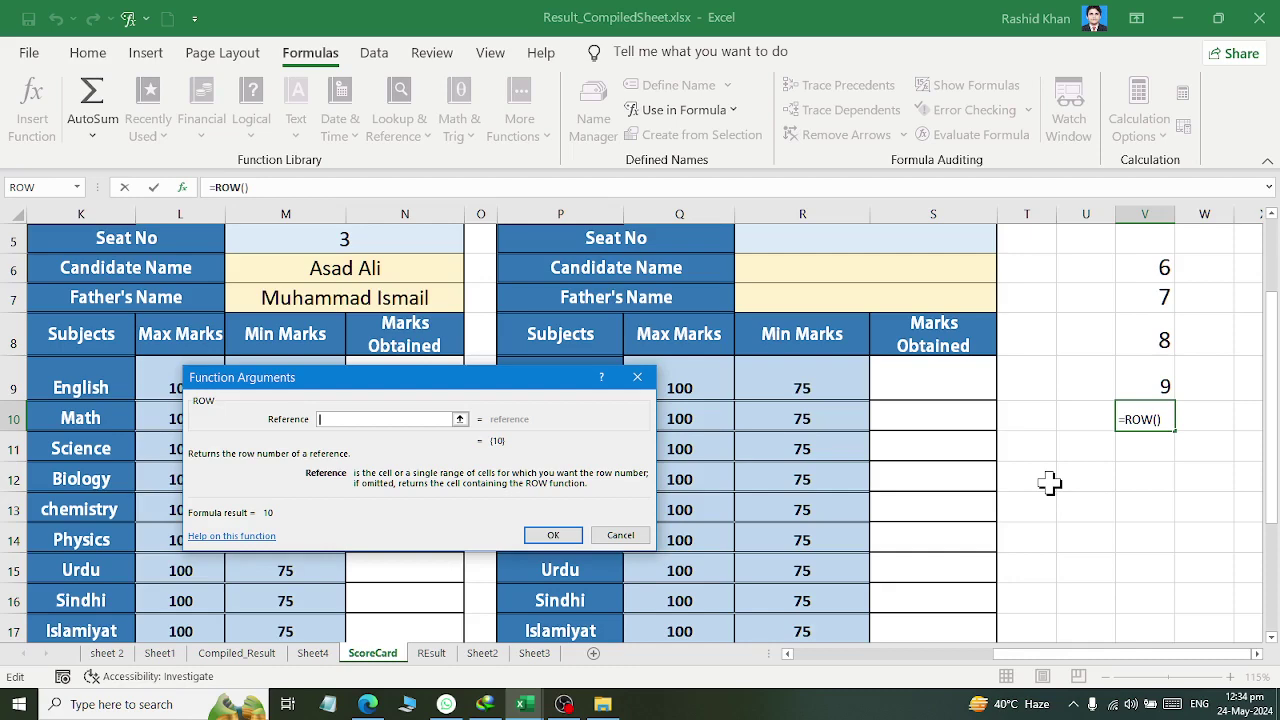
pyautogui.scroll(2, 1055, 272)
pyautogui.click(1126, 244)
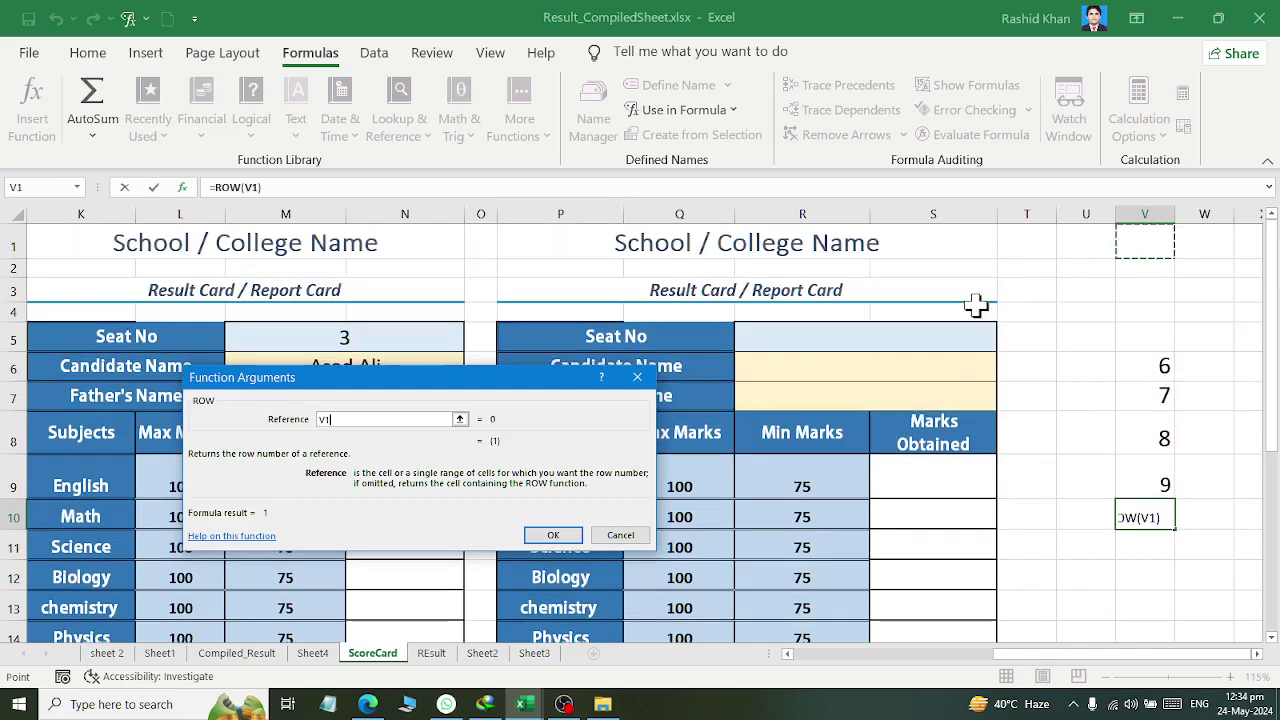
pyautogui.click(556, 537)
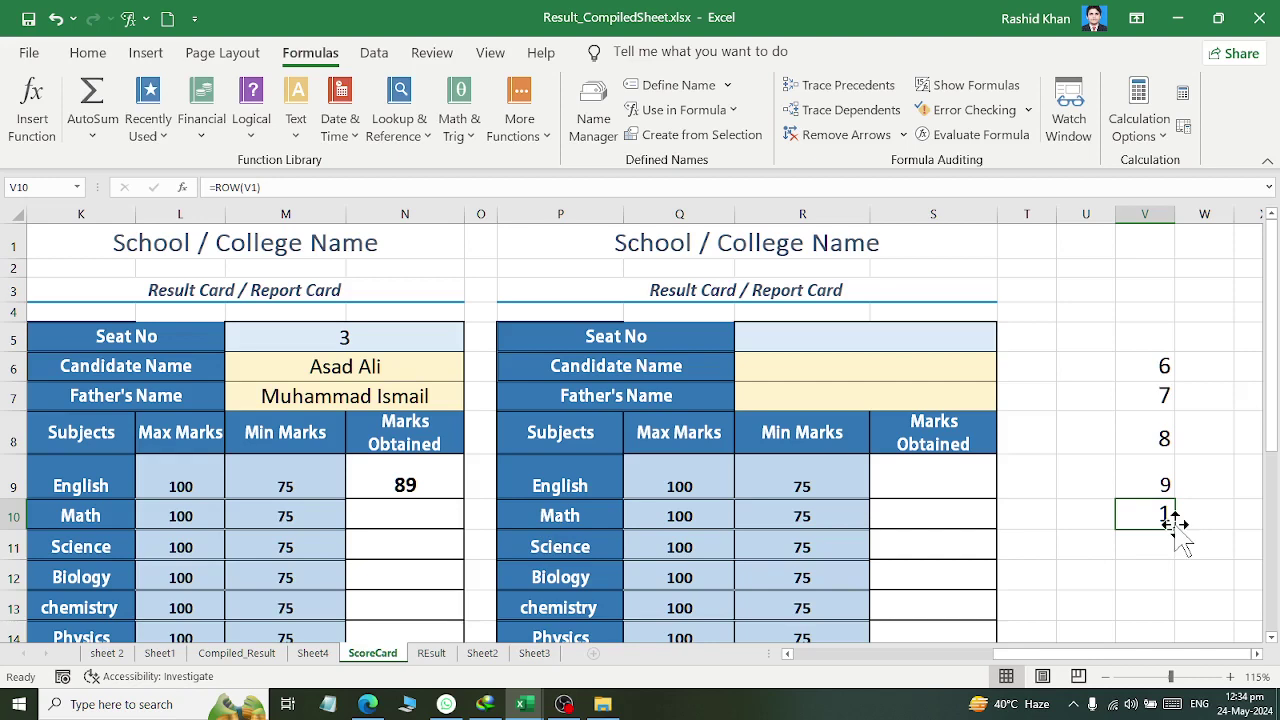
# Undo the fill-down and ROW(V1), then reinsert a plain =ROW() in V10.
pyautogui.moveTo(1175, 527); pyautogui.dragTo(1171, 663)
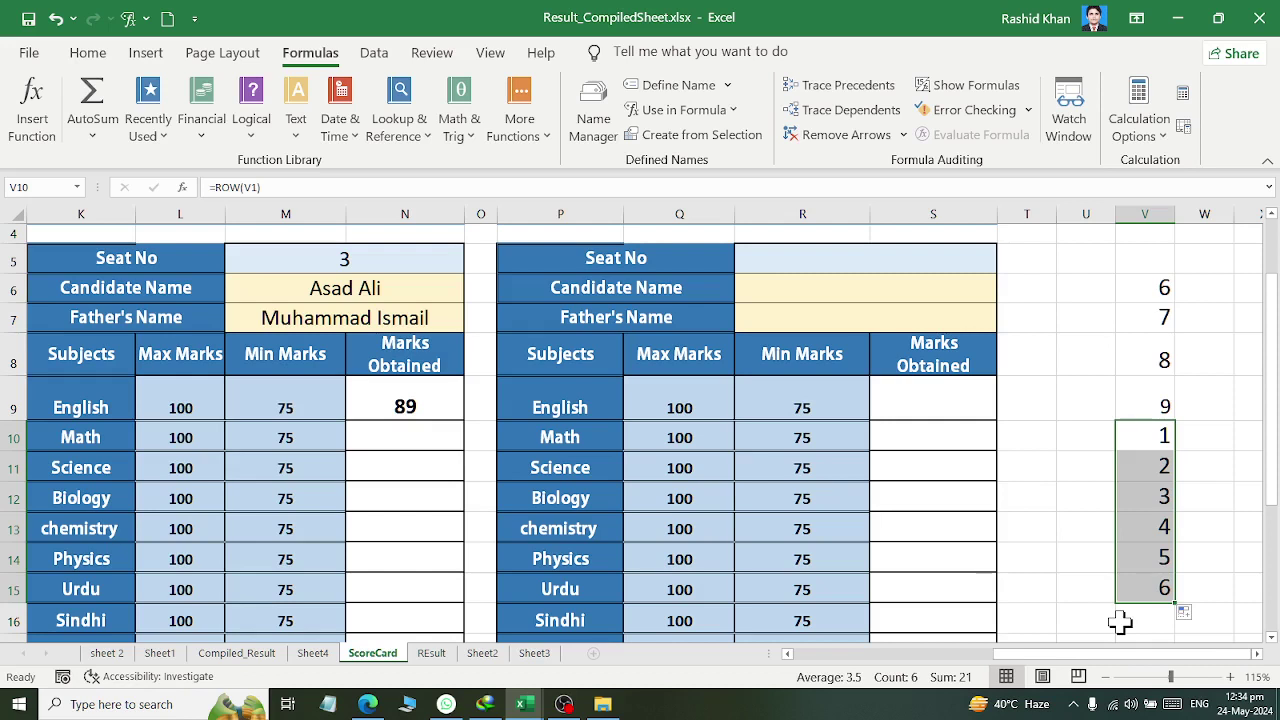
pyautogui.hotkey('ctrl', 'z')
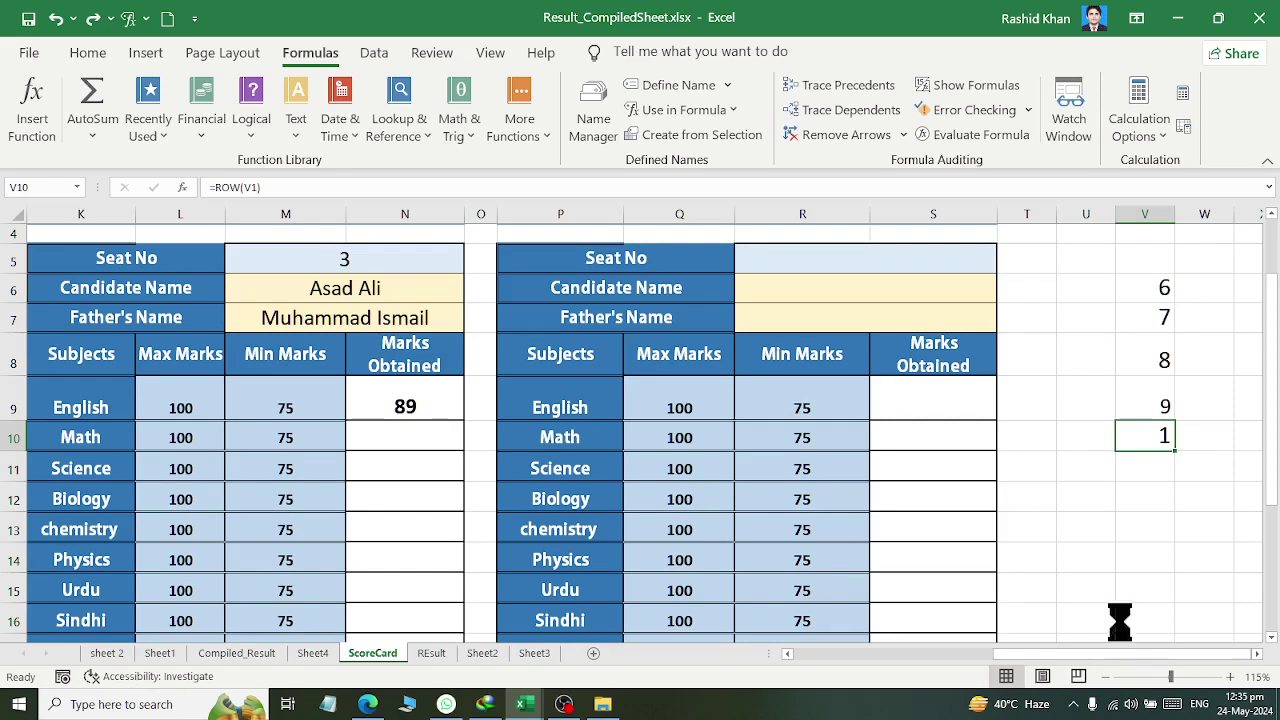
pyautogui.press('Delete')
pyautogui.click(402, 125)
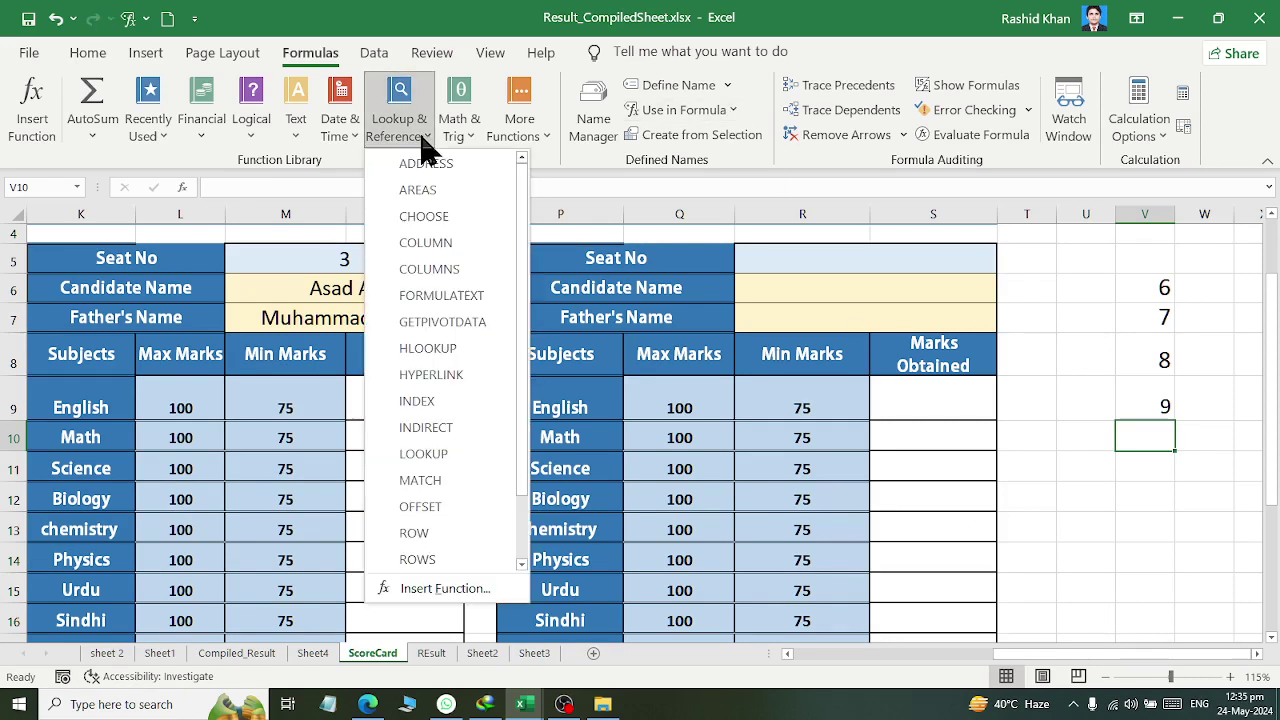
pyautogui.click(425, 532)
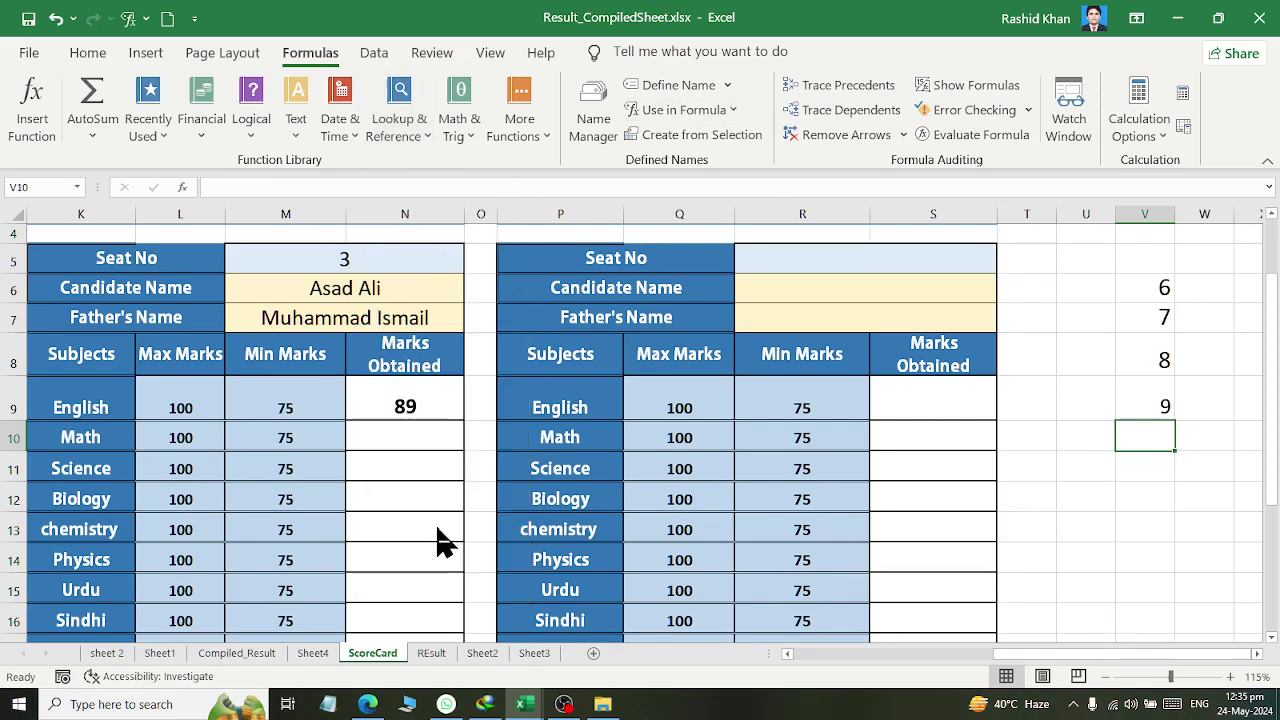
pyautogui.click(553, 535)
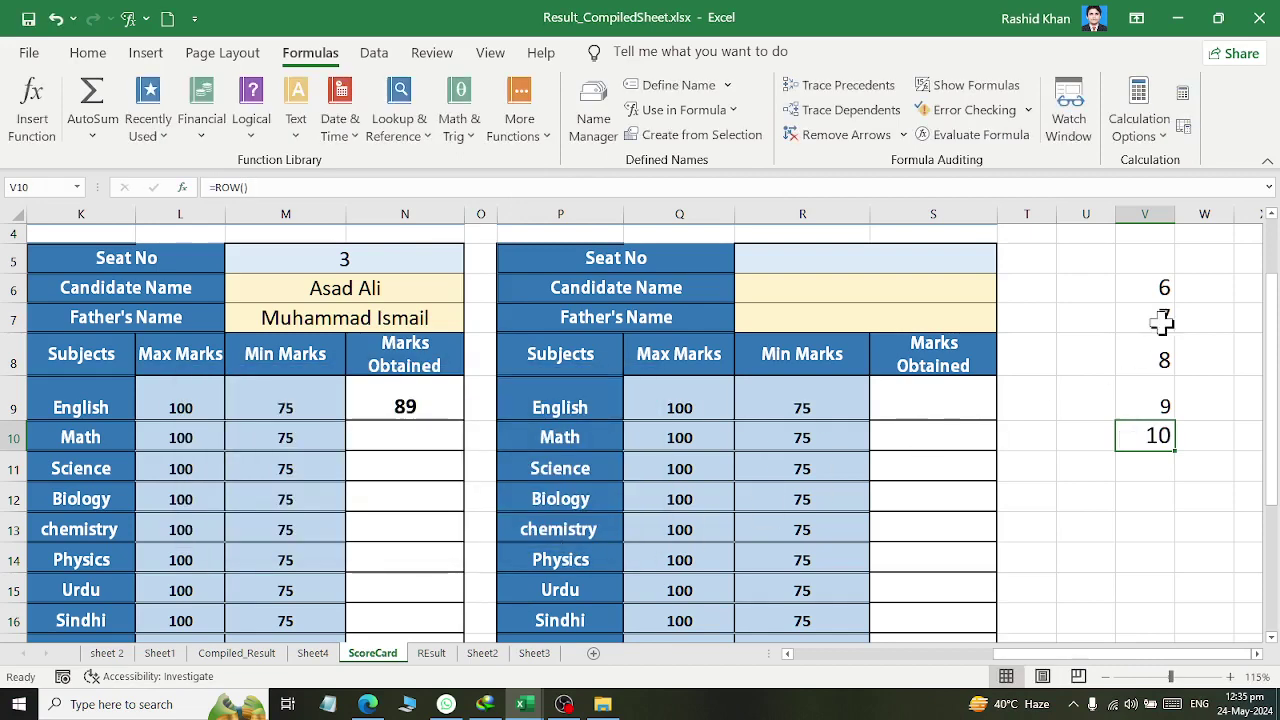
# Widen column V and open V10's formula for editing at its end.
pyautogui.moveTo(1176, 203); pyautogui.dragTo(1218, 205)
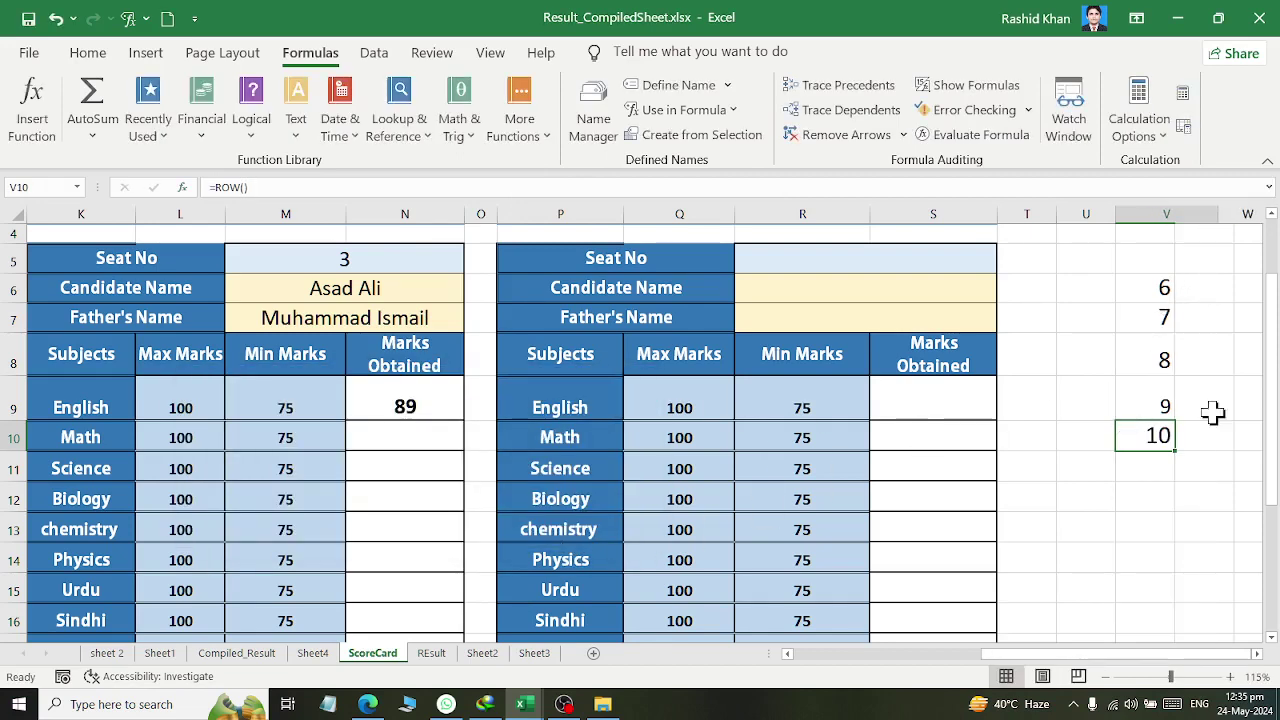
pyautogui.hscroll(3, 1262, 676)
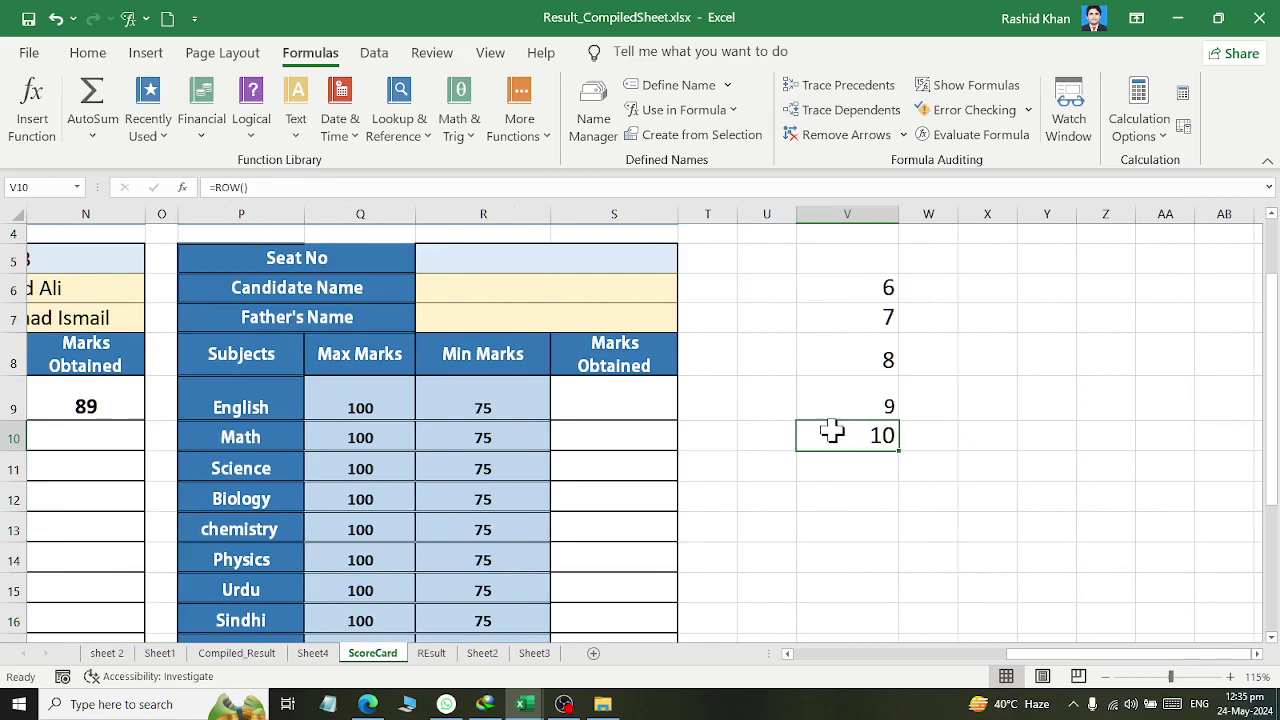
pyautogui.doubleClick(866, 436)
pyautogui.click(888, 436)
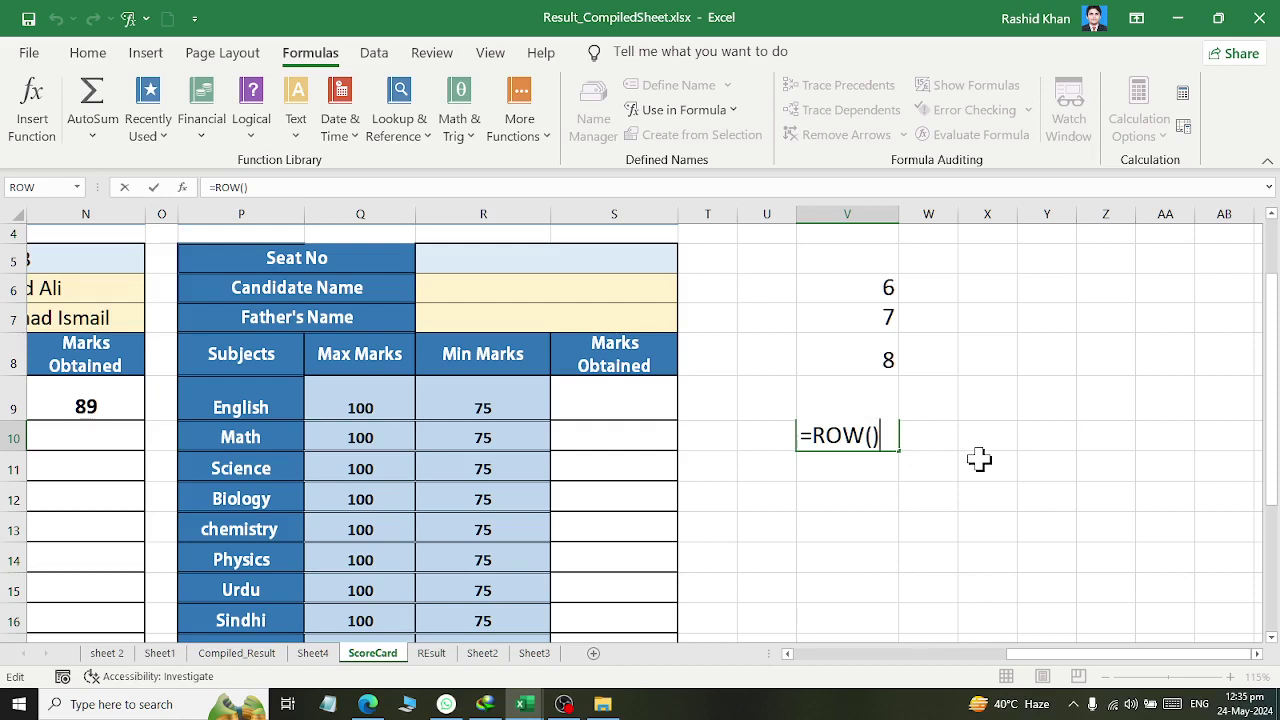
# Change V10 to =ROW()-9 and fill it down to V12, giving 1, 2 and 3.
pyautogui.write('-9')
pyautogui.press('Return')
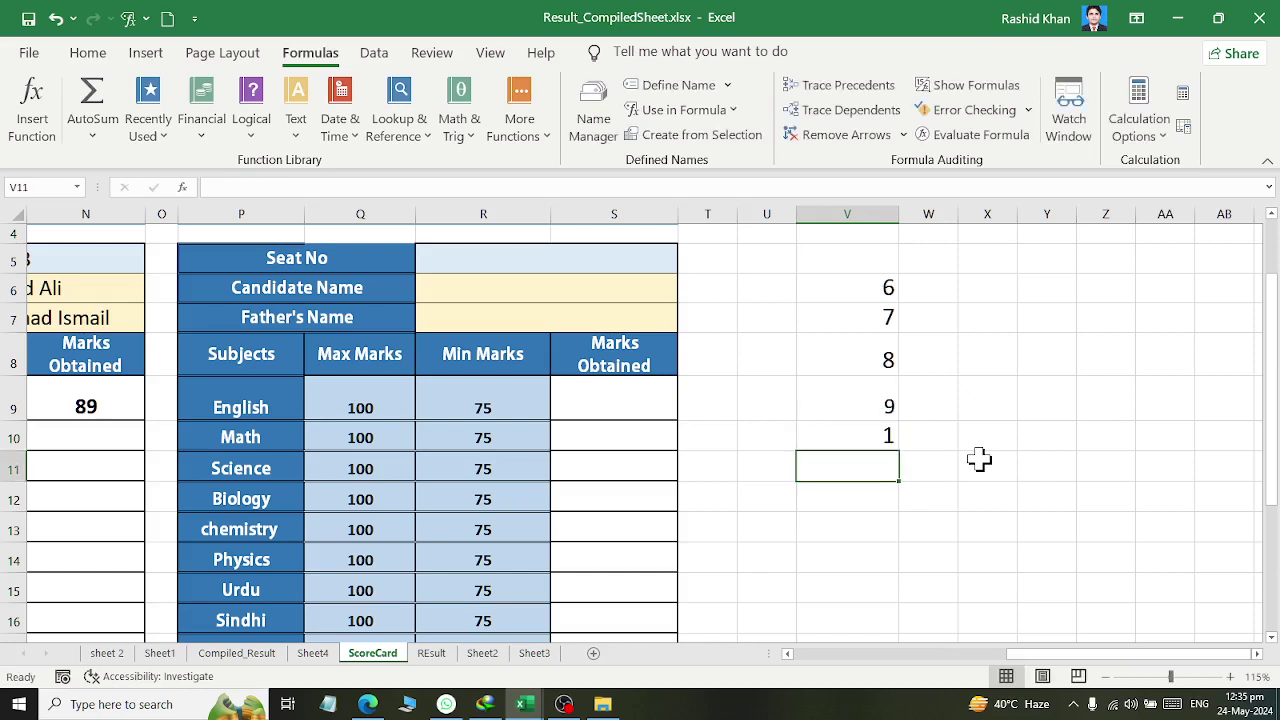
pyautogui.click(876, 438)
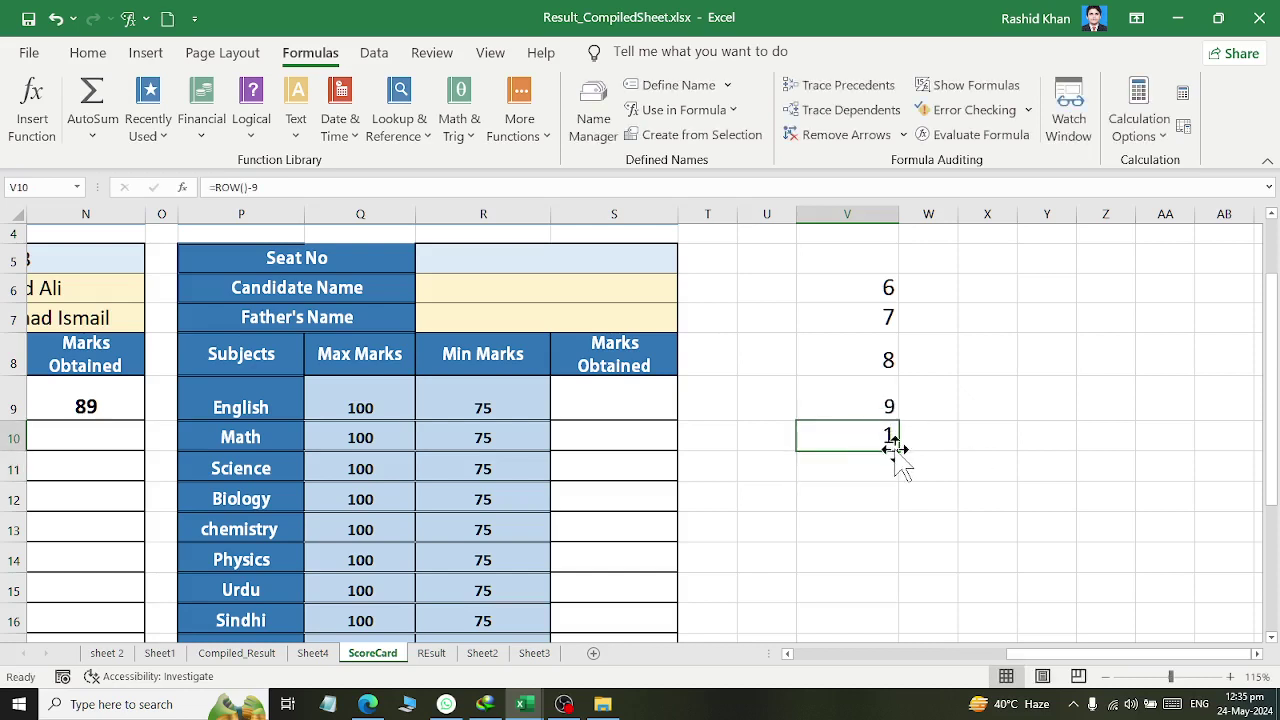
pyautogui.moveTo(896, 449); pyautogui.dragTo(903, 508)
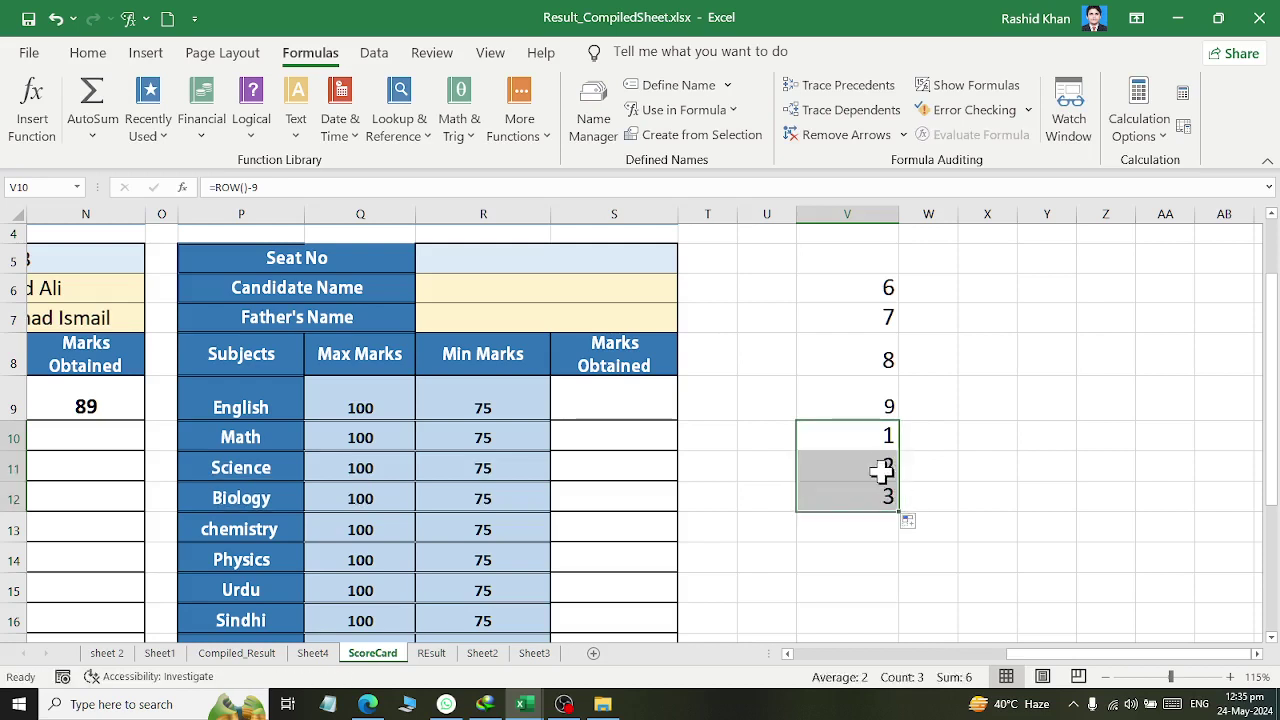
pyautogui.doubleClick(883, 468)
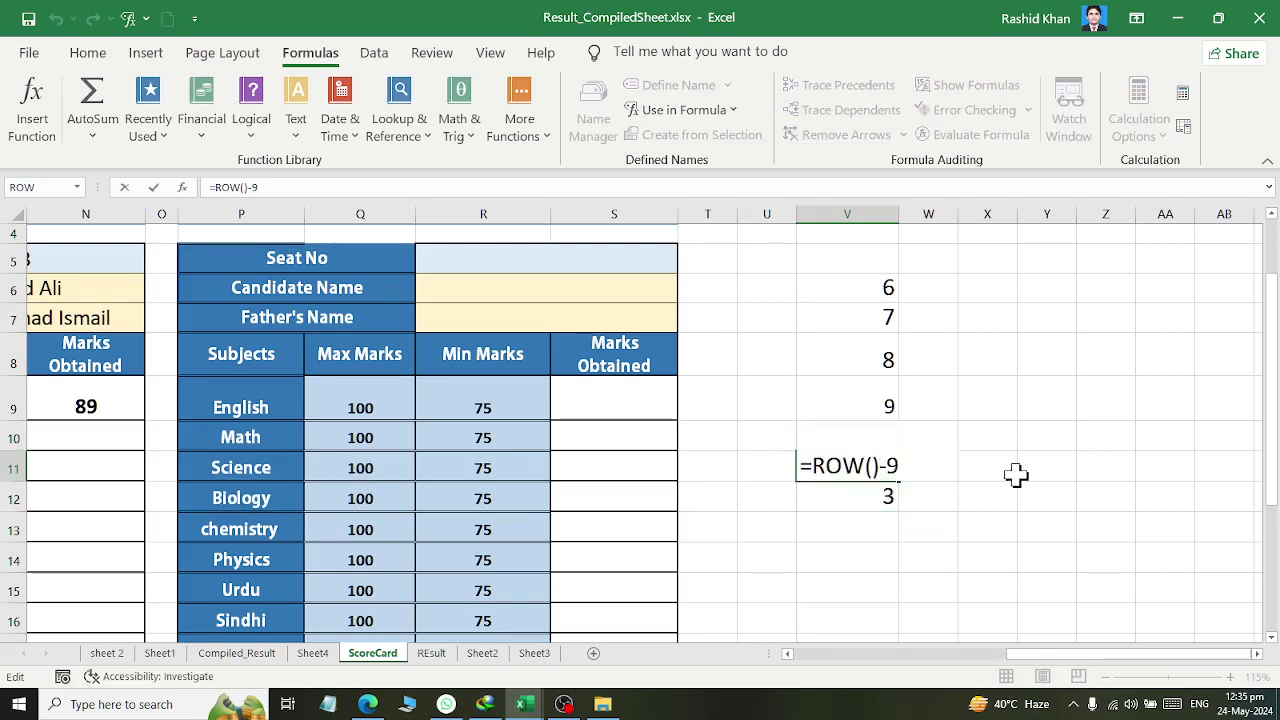
pyautogui.press('Return')
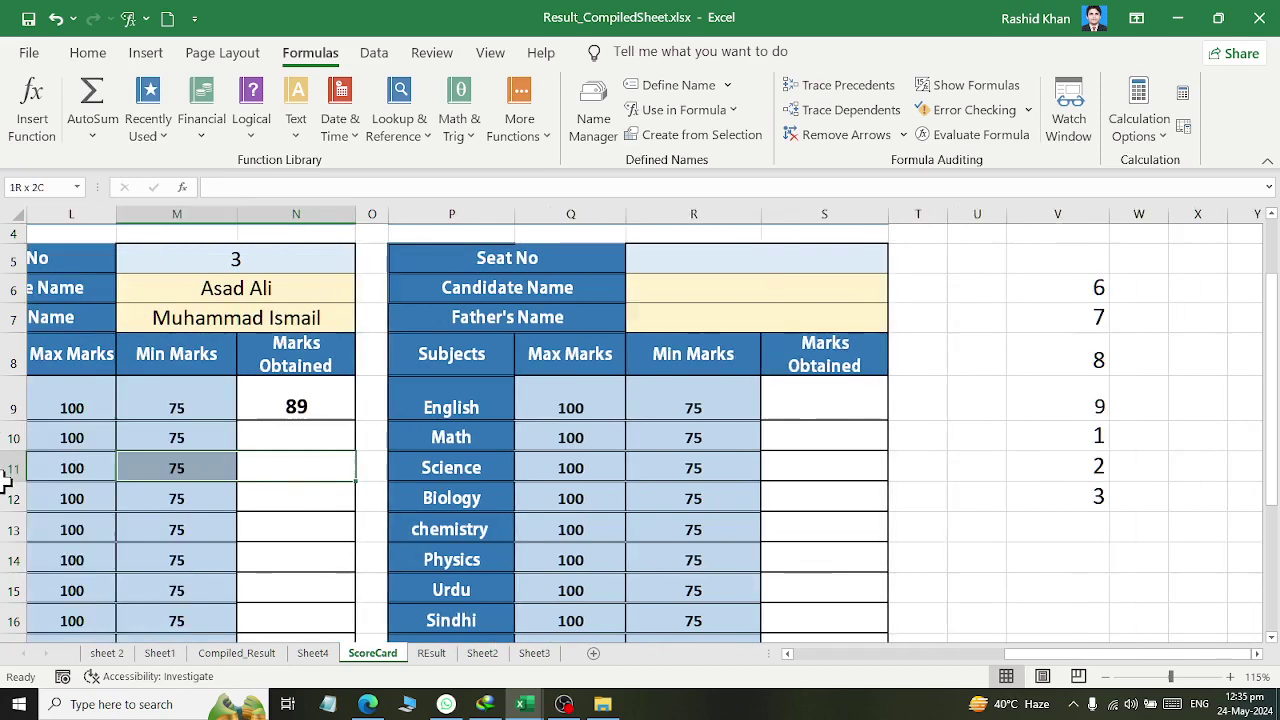
# Widen column N to fit N9's VLOOKUP formula and open it for editing.
pyautogui.moveTo(49, 464); pyautogui.dragTo(180, 467)
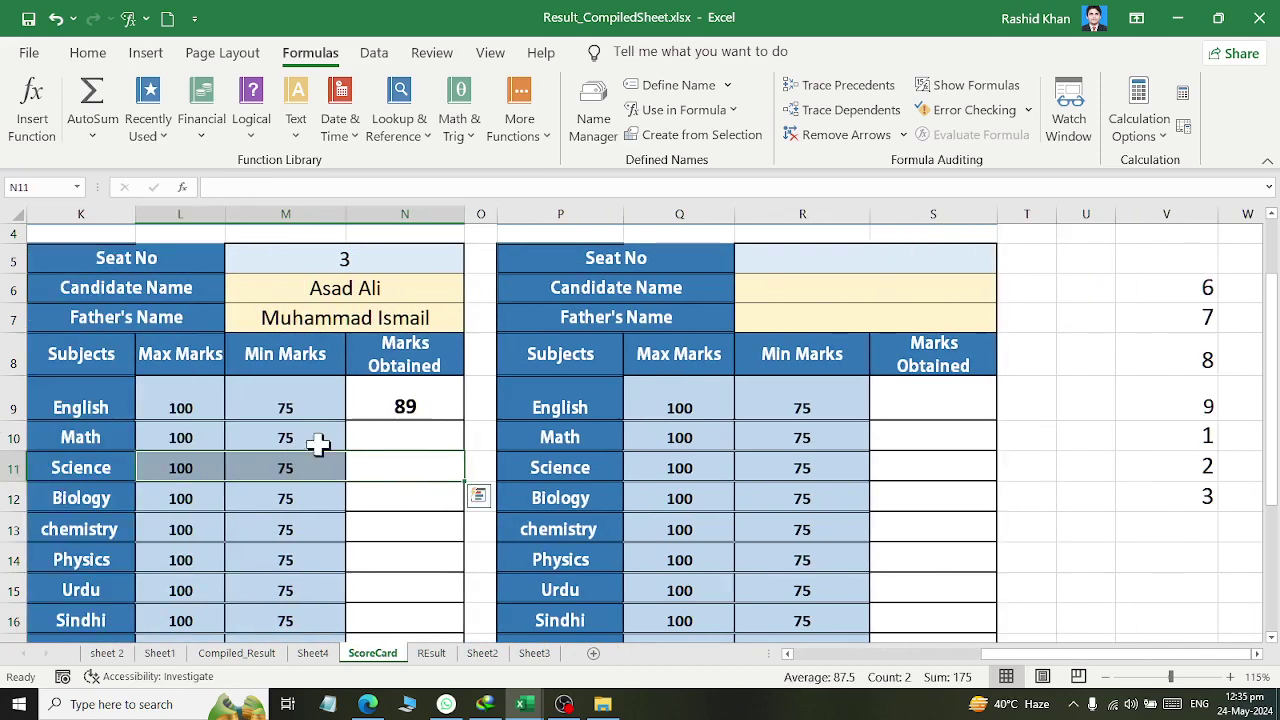
pyautogui.doubleClick(415, 404)
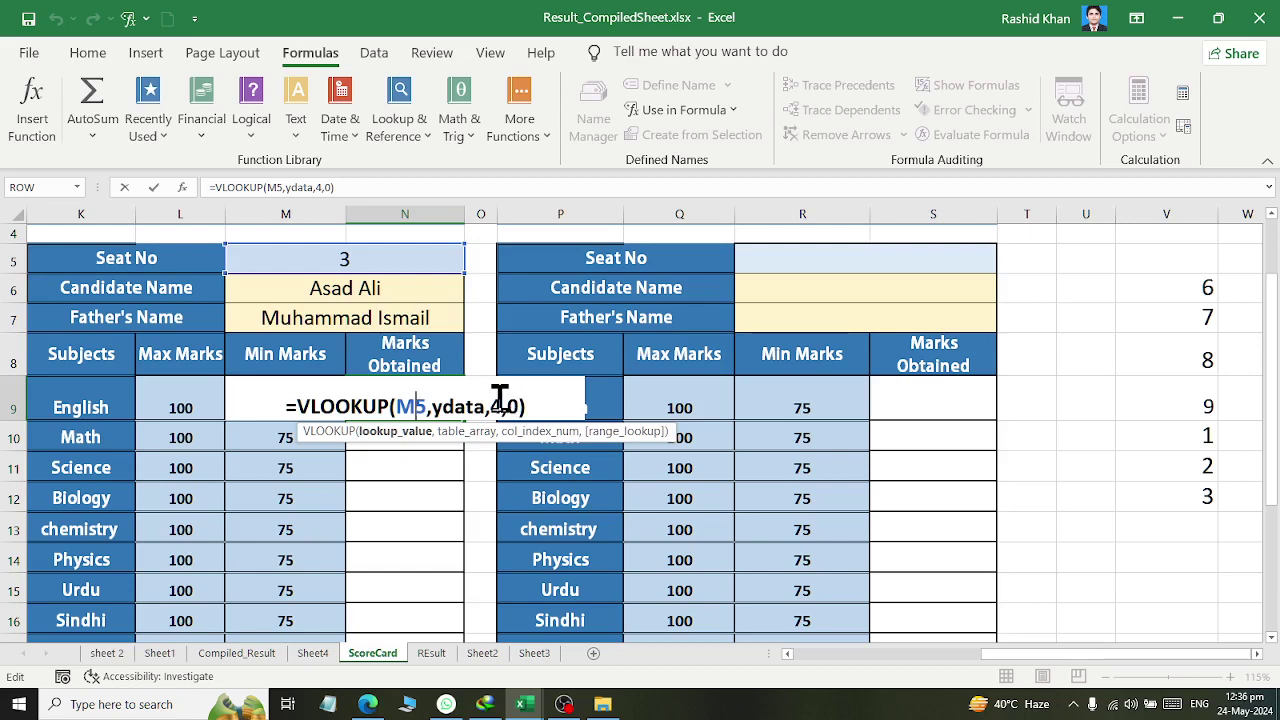
pyautogui.press('Escape')
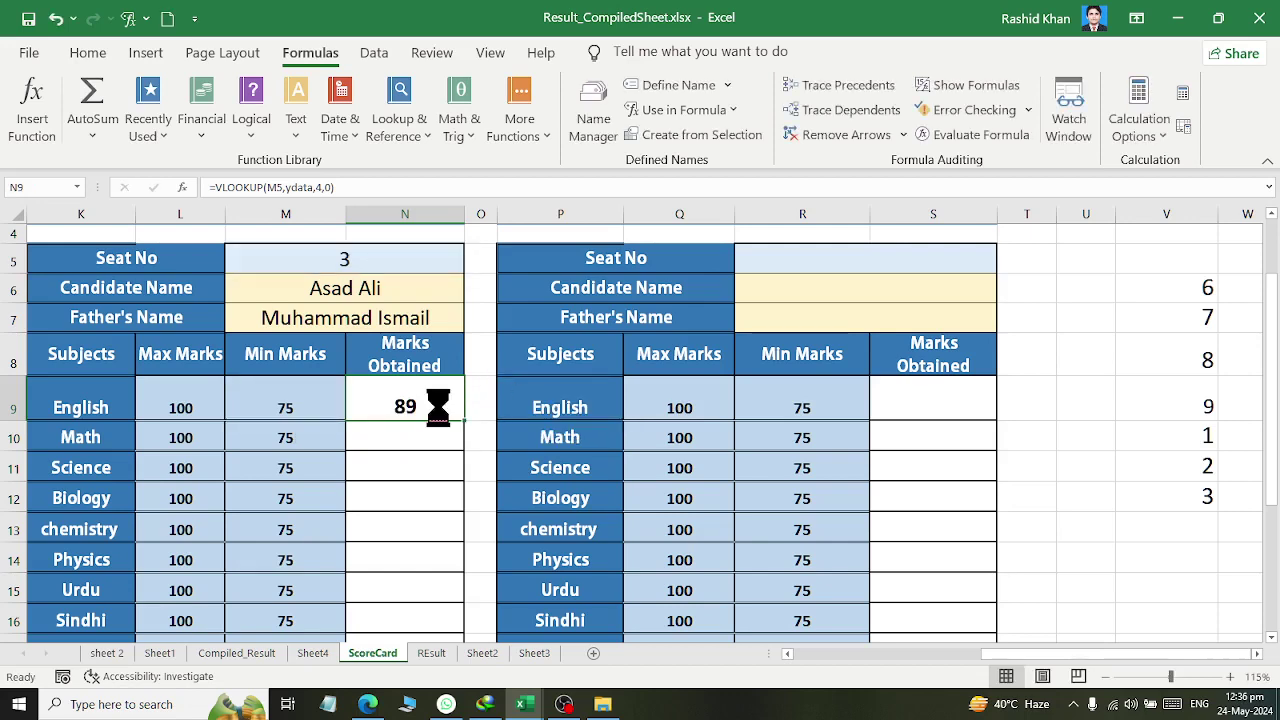
pyautogui.scroll(1, 436, 390)
pyautogui.scroll(3, 436, 390)
pyautogui.click(394, 220)
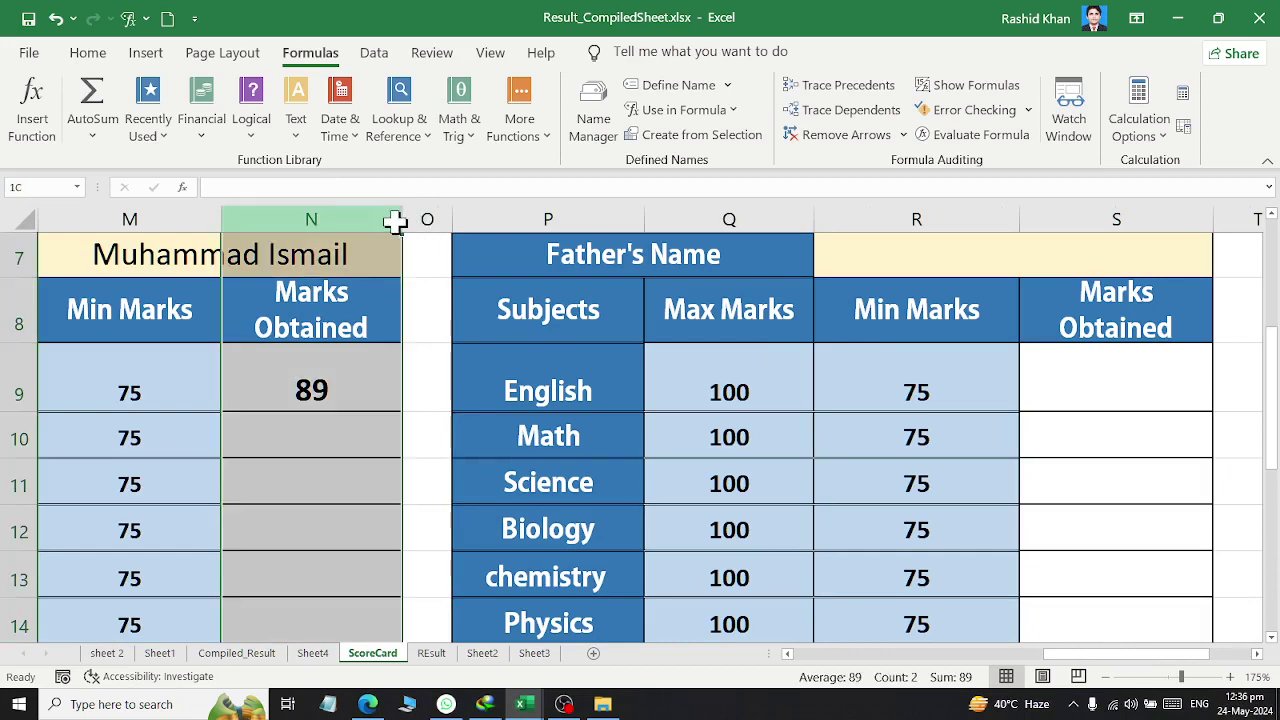
pyautogui.click(363, 354)
pyautogui.moveTo(404, 217); pyautogui.dragTo(585, 240)
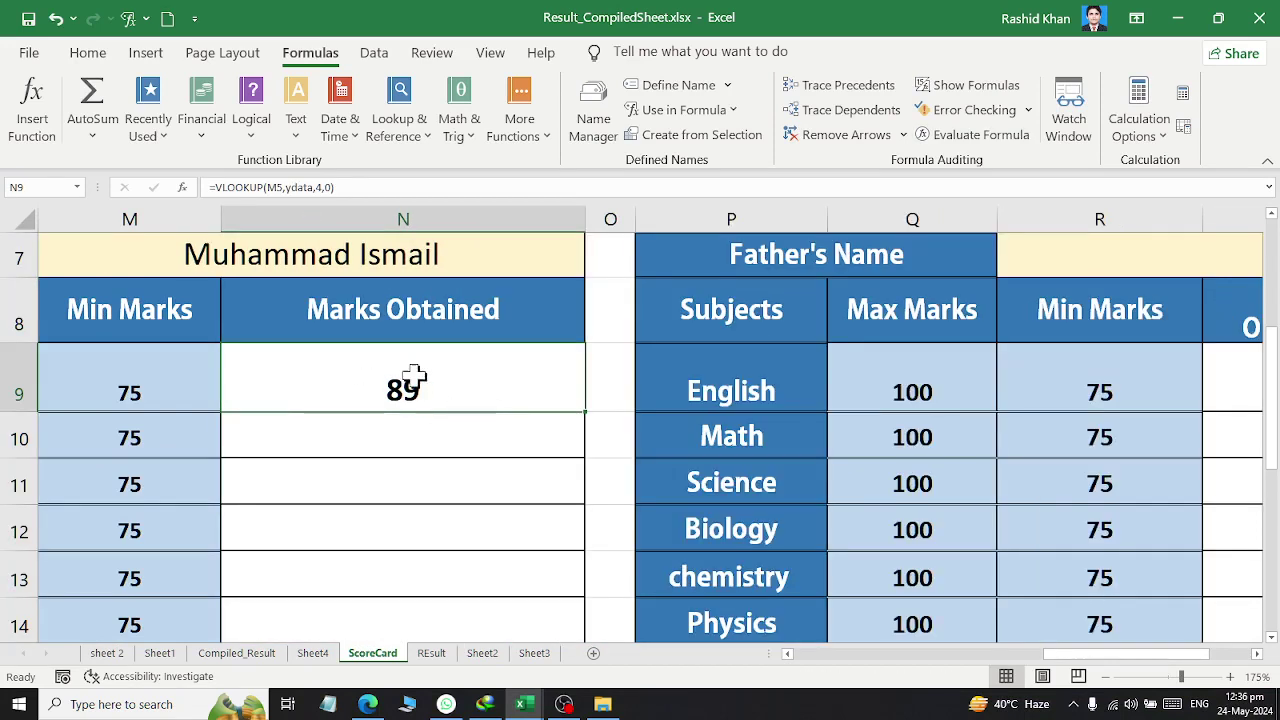
pyautogui.doubleClick(415, 378)
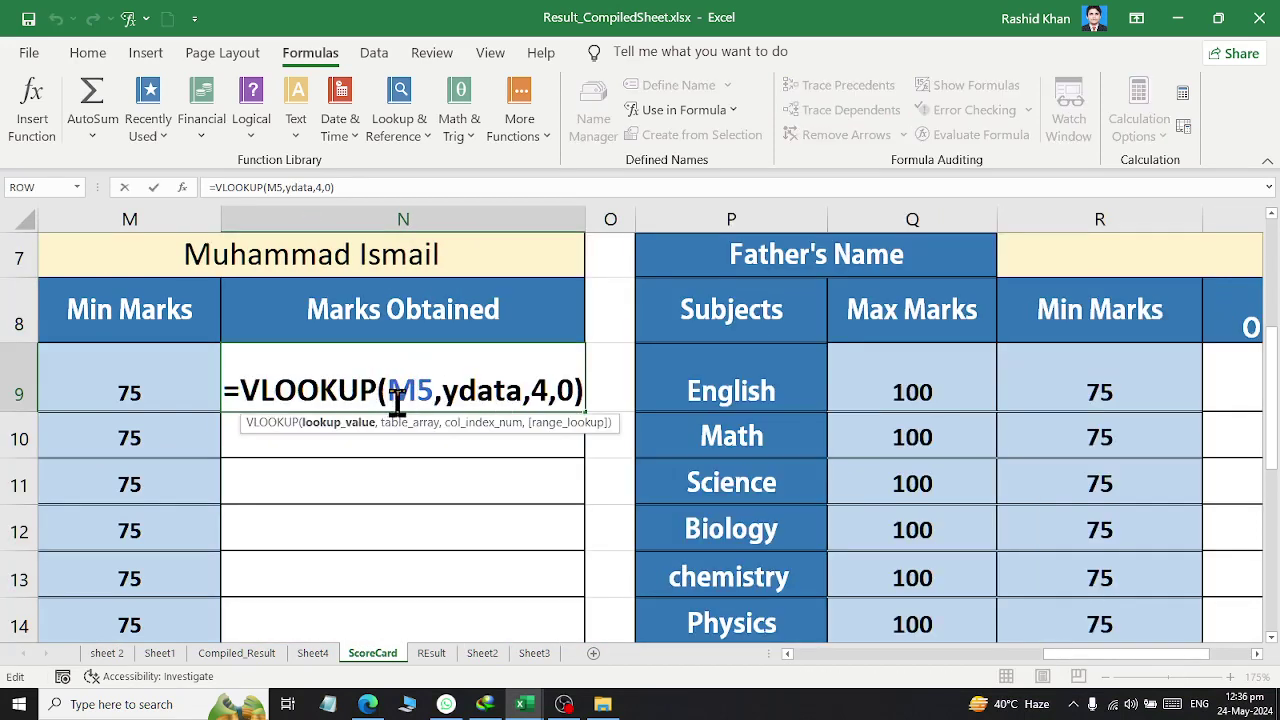
# Review N9's arguments M5, ydata, 4 and 0, leaving the caret between M and 5.
pyautogui.moveTo(390, 391); pyautogui.dragTo(436, 393)
pyautogui.scroll(1, 388, 330)
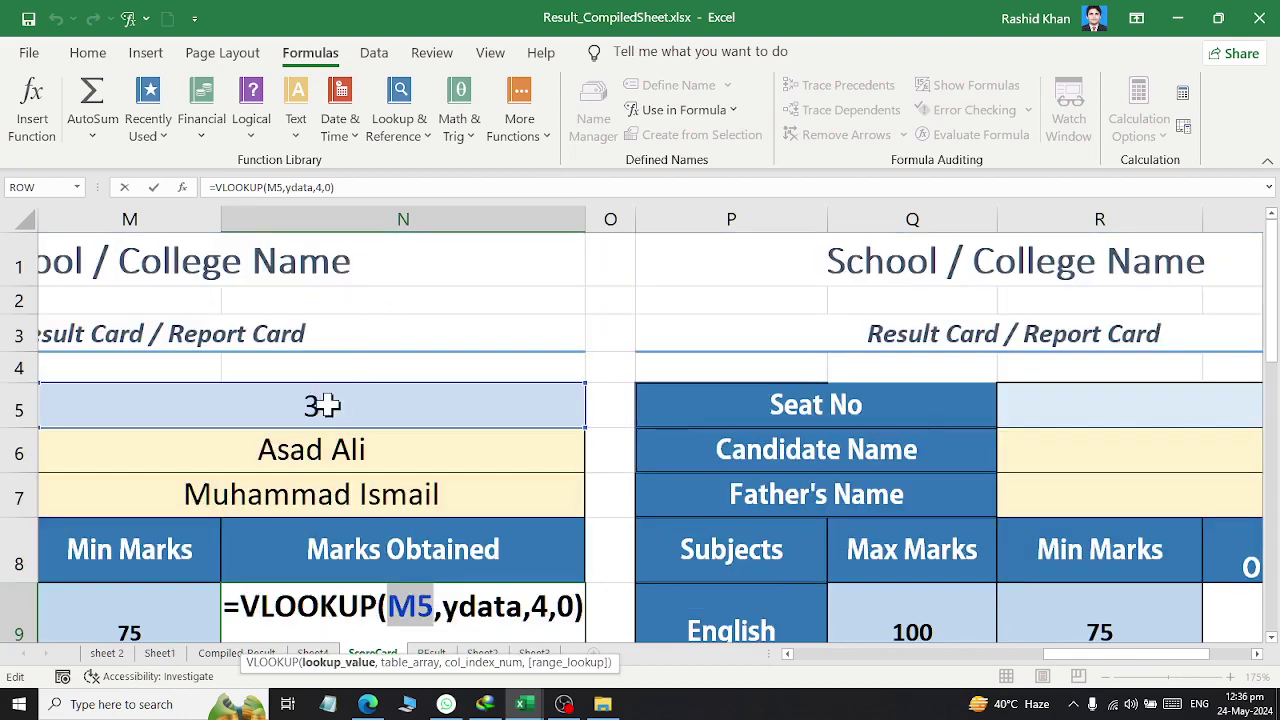
pyautogui.moveTo(459, 511); pyautogui.dragTo(549, 511)
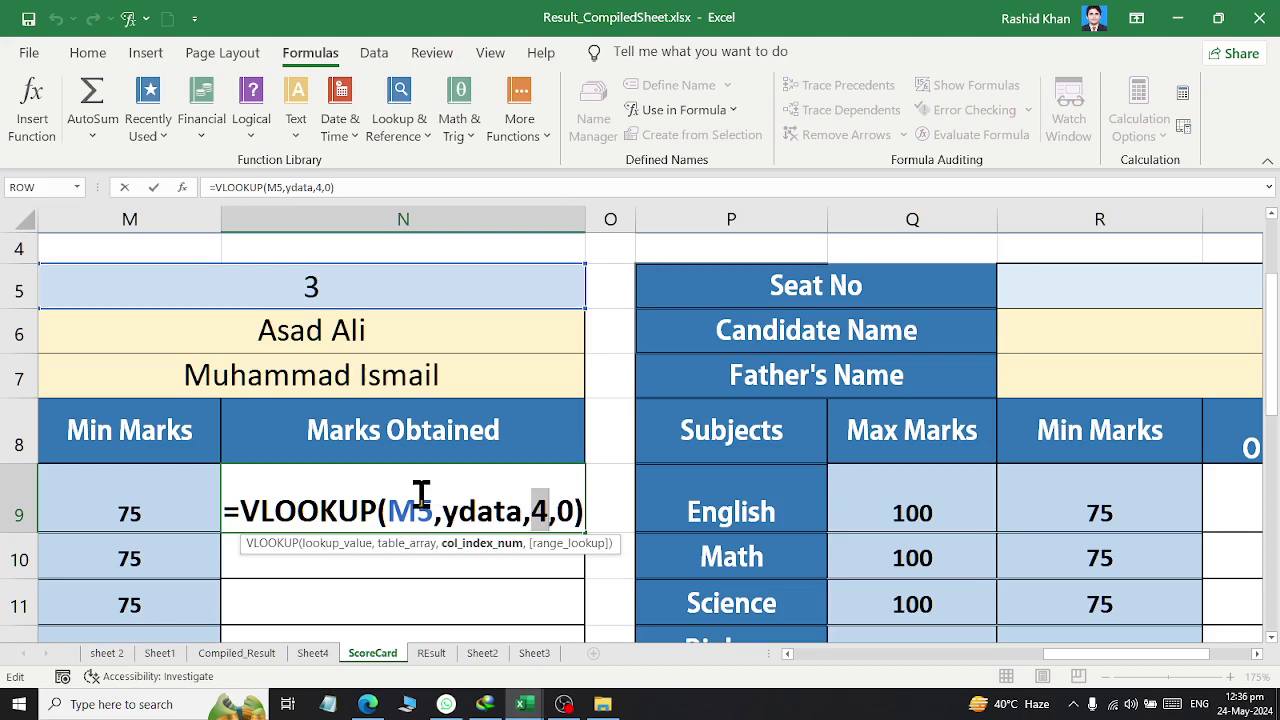
pyautogui.moveTo(387, 510); pyautogui.dragTo(435, 508)
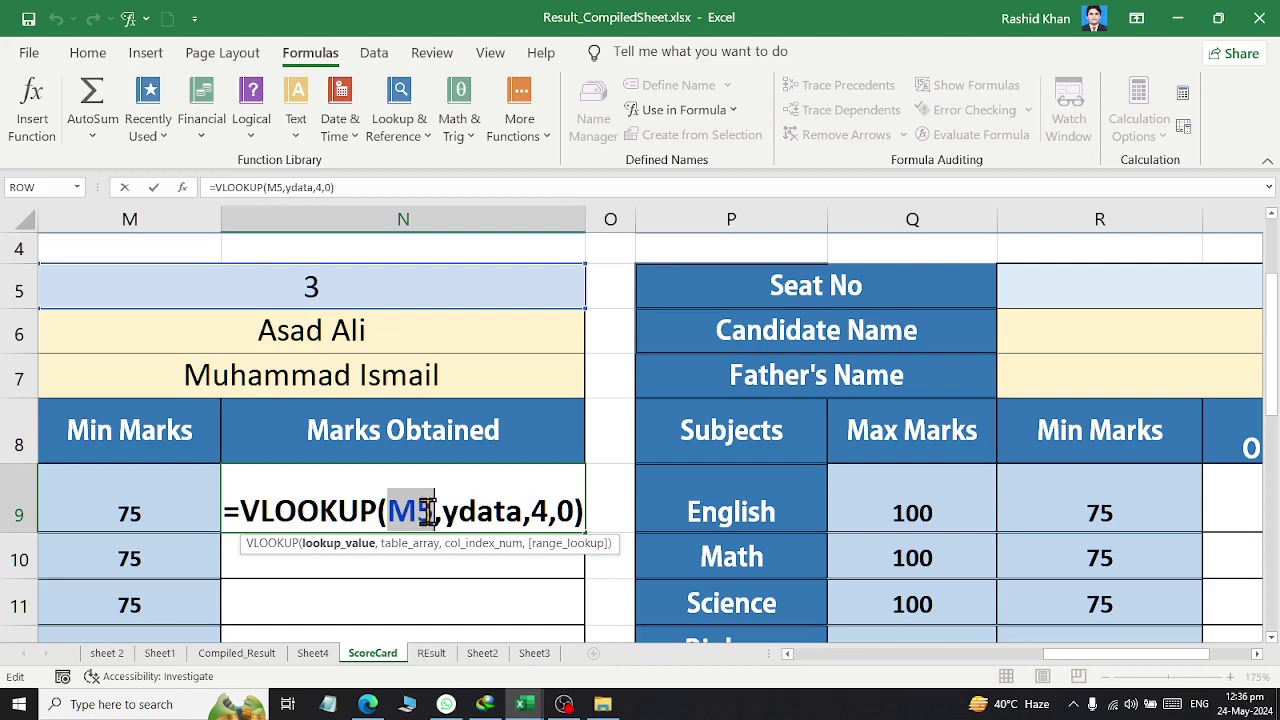
pyautogui.click(452, 513)
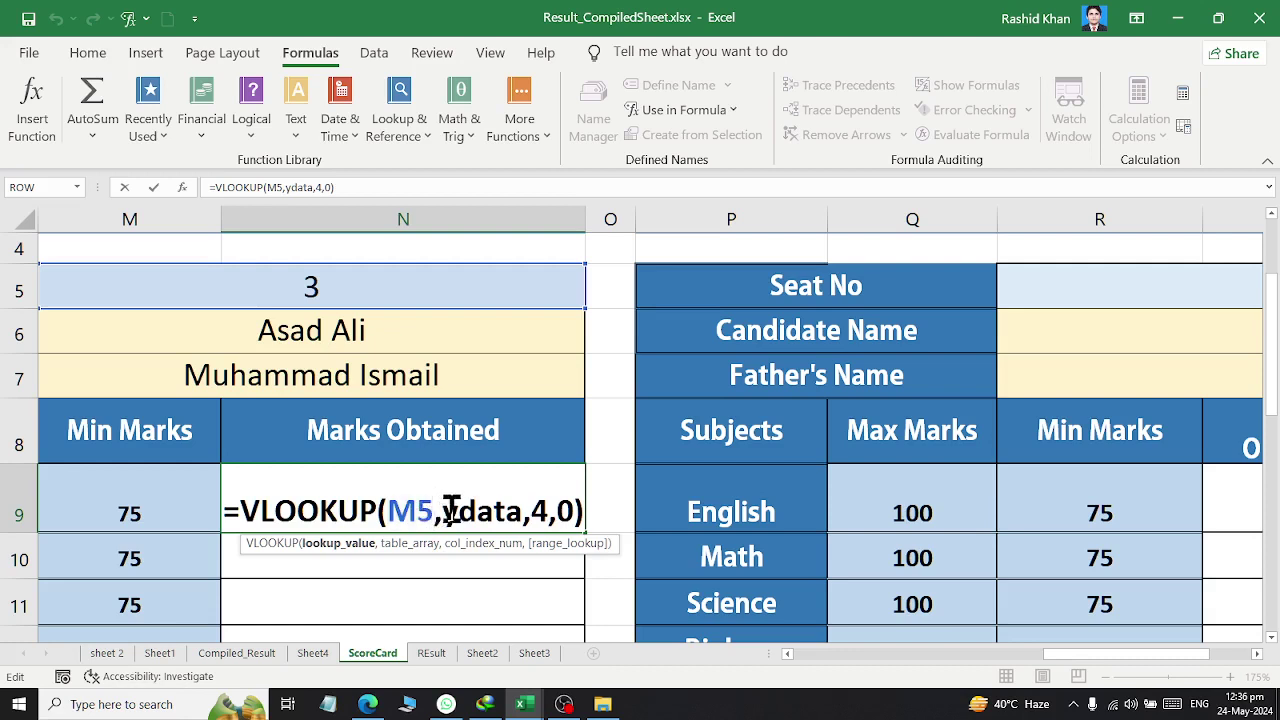
pyautogui.click(466, 513)
pyautogui.moveTo(432, 515); pyautogui.dragTo(398, 515)
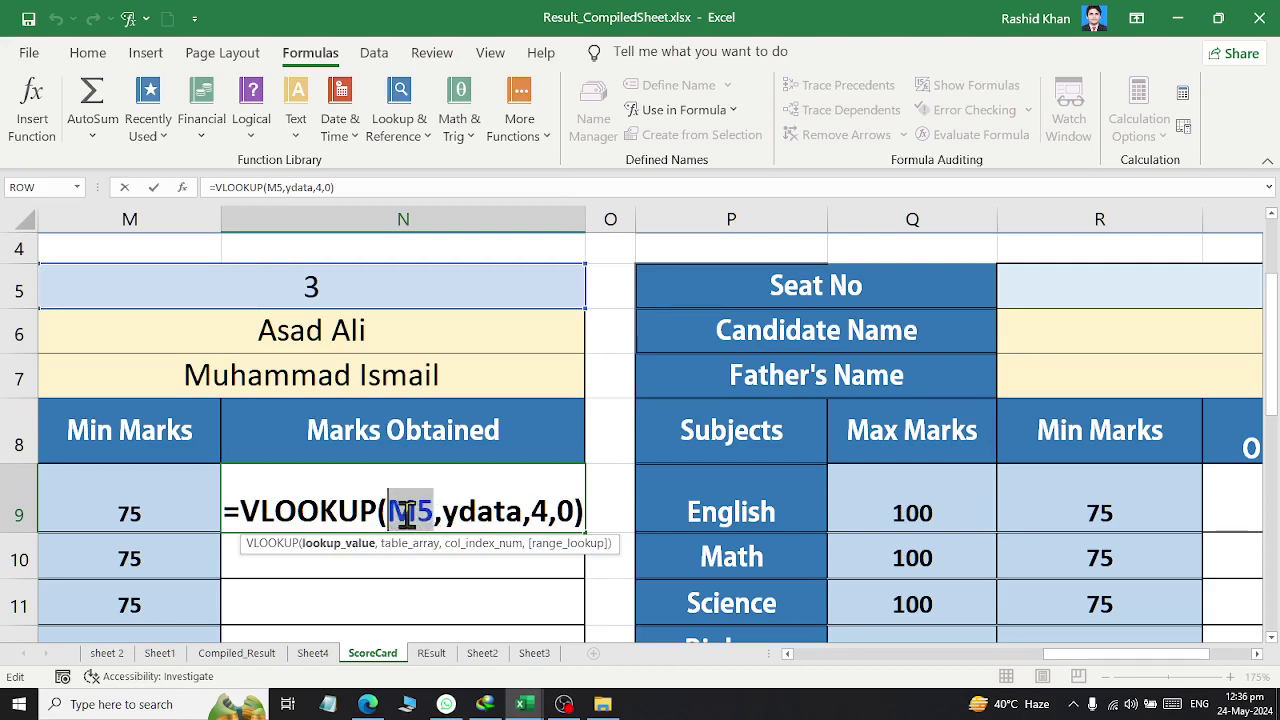
pyautogui.moveTo(441, 515)
pyautogui.mouseDown()
pyautogui.moveTo(533, 520)
pyautogui.moveTo(522, 527)
pyautogui.mouseUp()
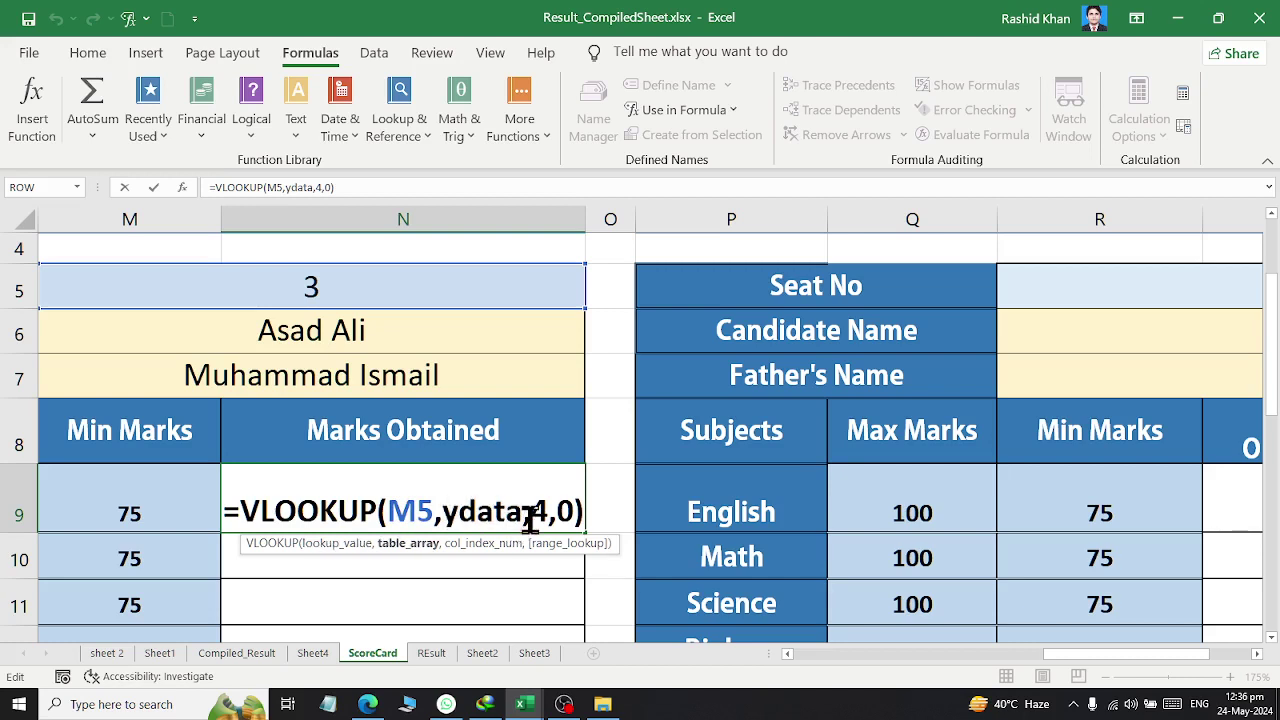
pyautogui.moveTo(530, 517); pyautogui.dragTo(548, 517)
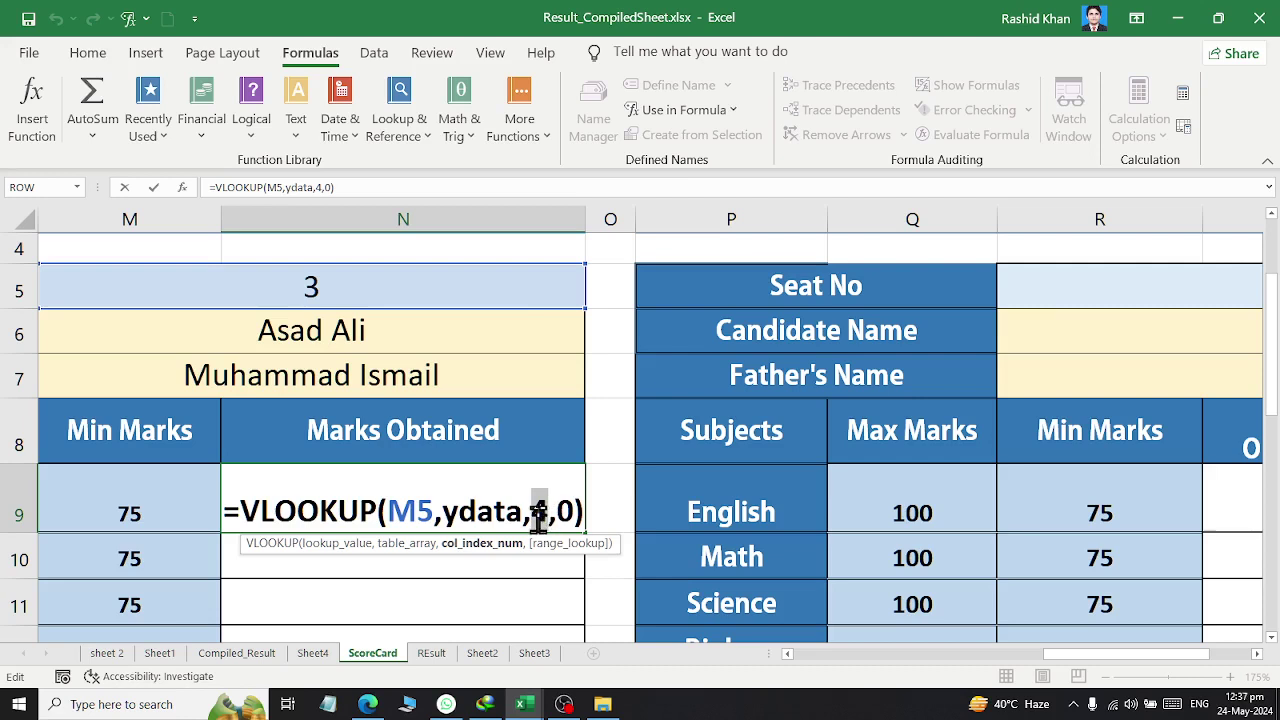
pyautogui.doubleClick(566, 513)
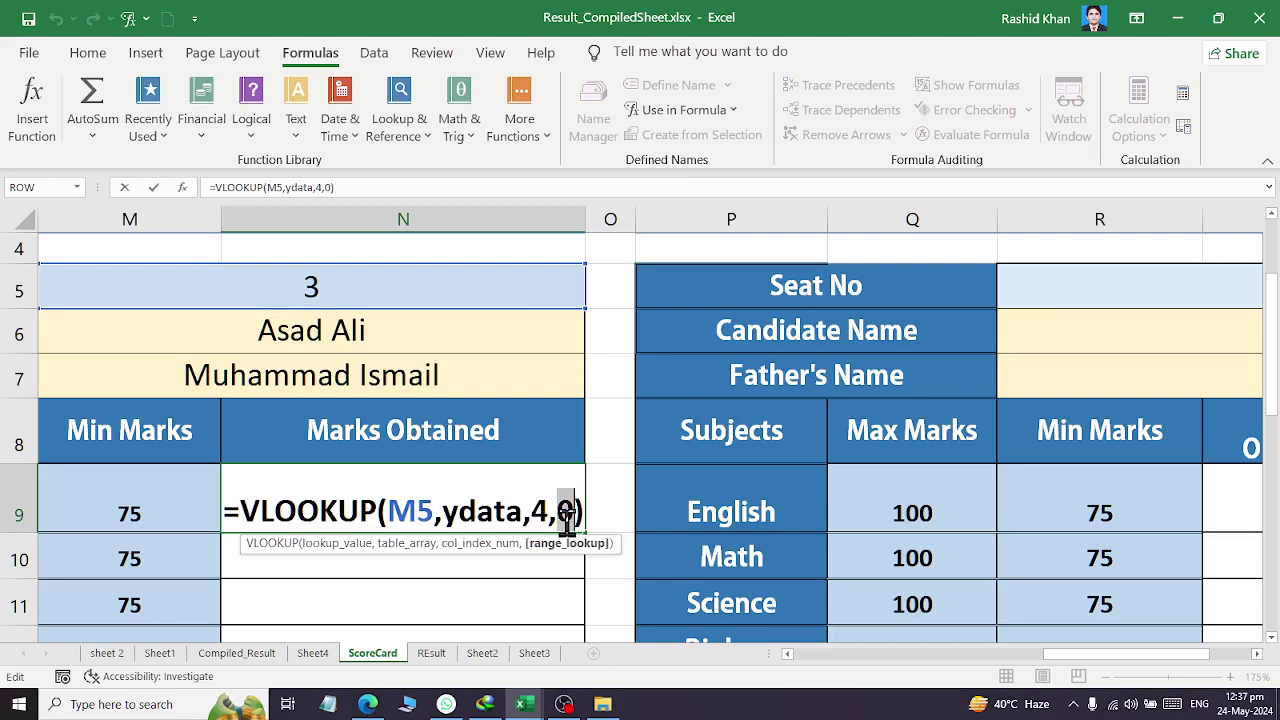
pyautogui.click(417, 505)
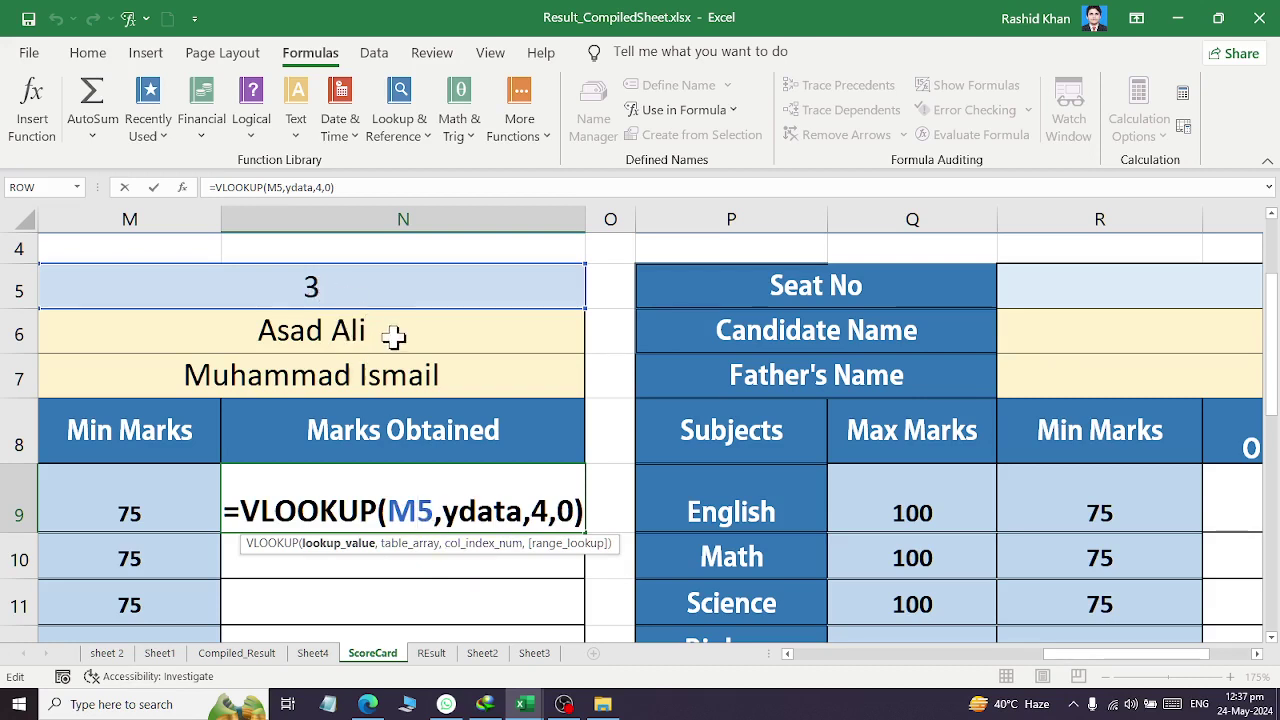
# Change N9 to =VLOOKUP(M$5,ydata,ROW()-5,0), still returning 89.
pyautogui.write('$')
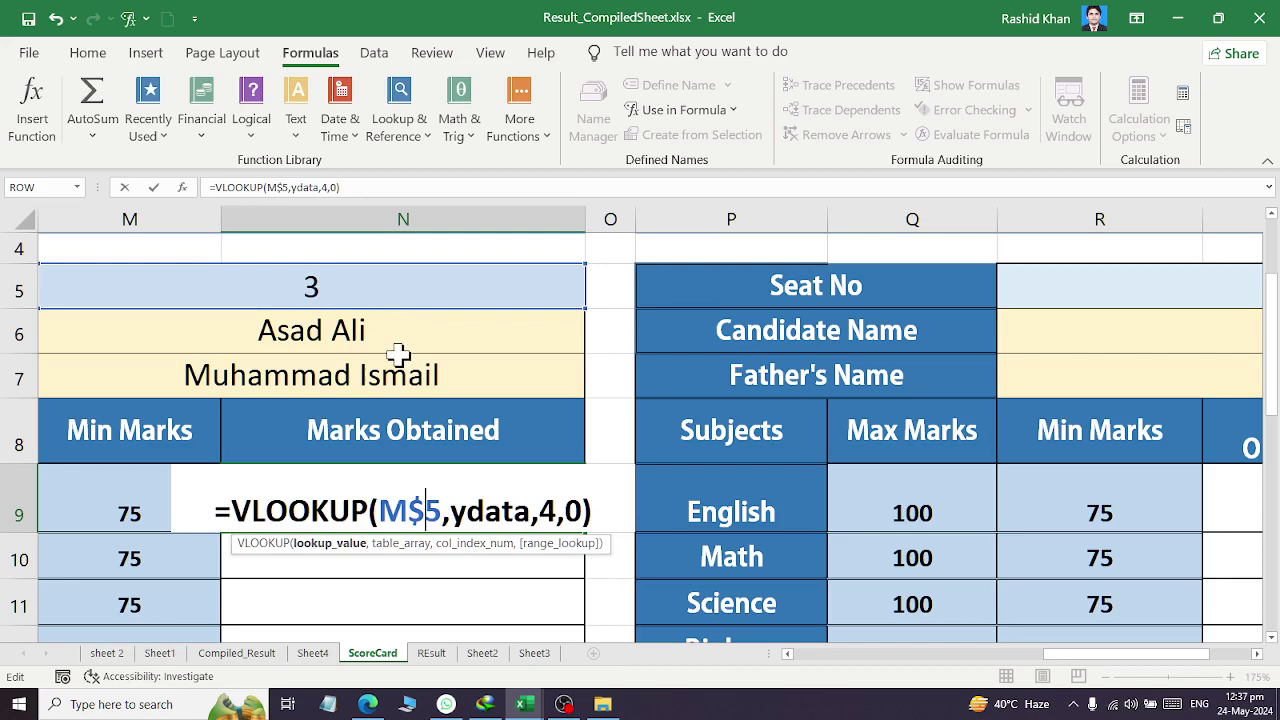
pyautogui.moveTo(410, 511); pyautogui.dragTo(442, 511)
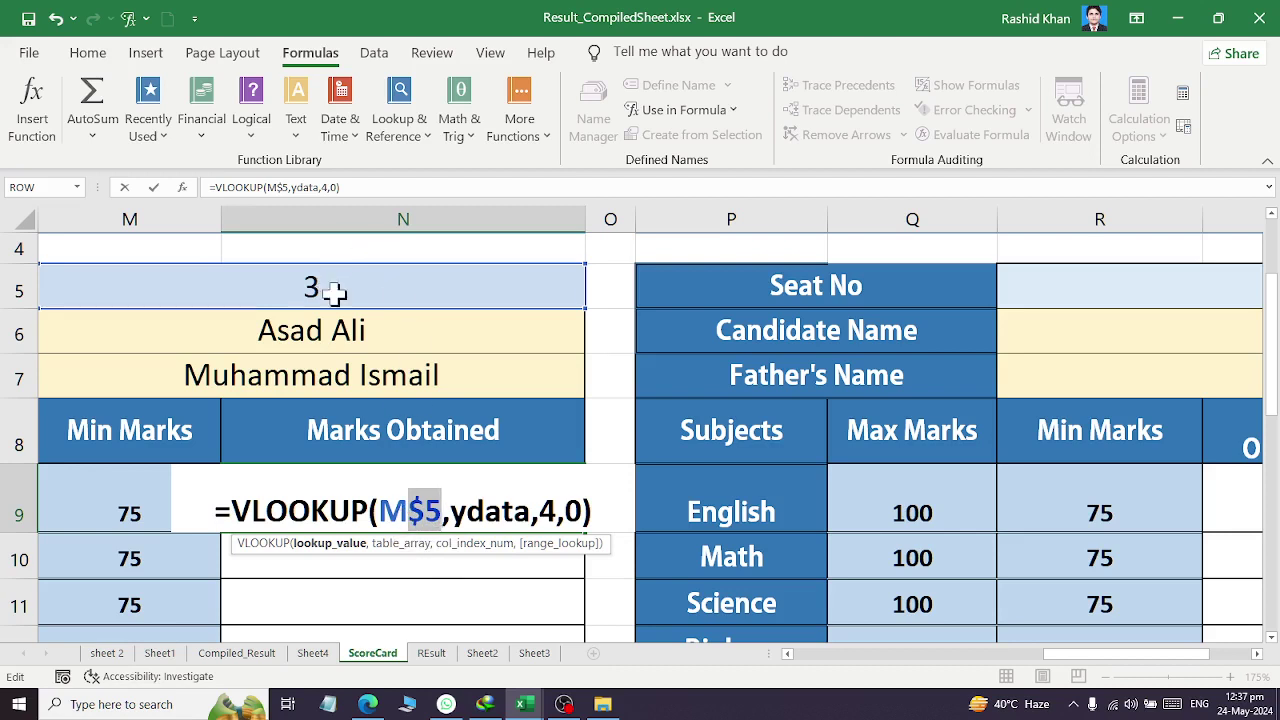
pyautogui.doubleClick(472, 511)
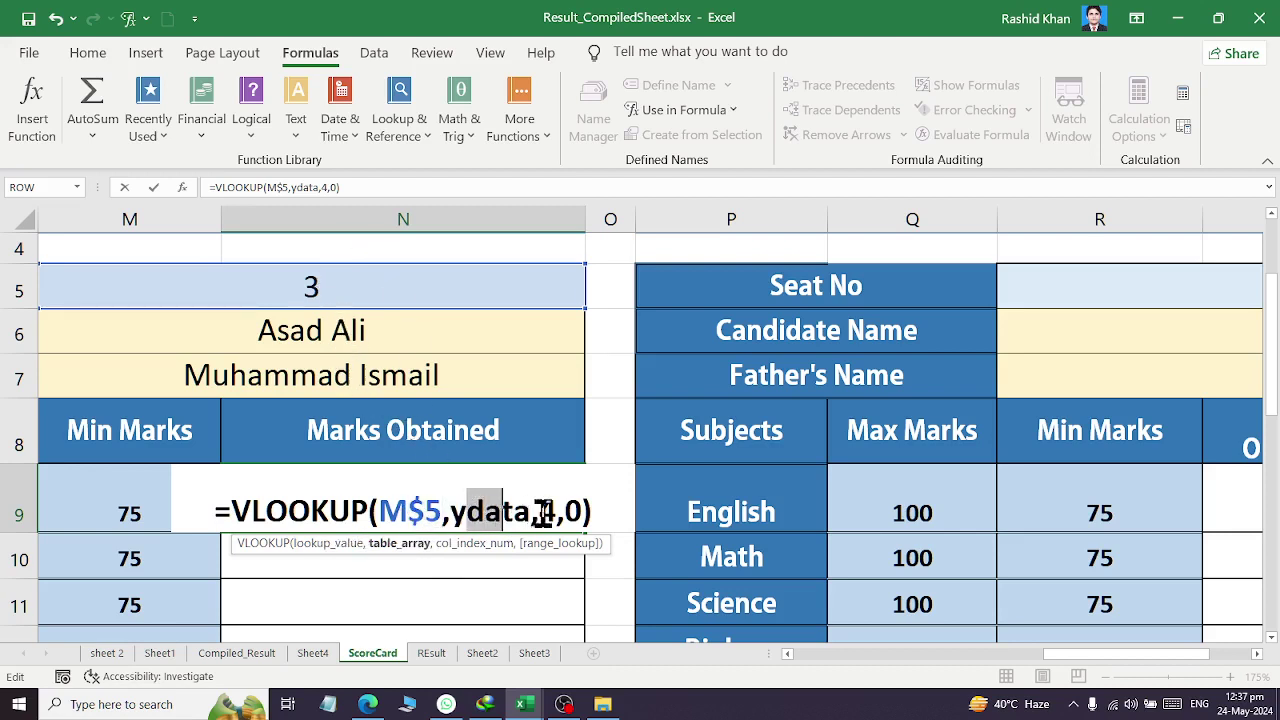
pyautogui.doubleClick(547, 511)
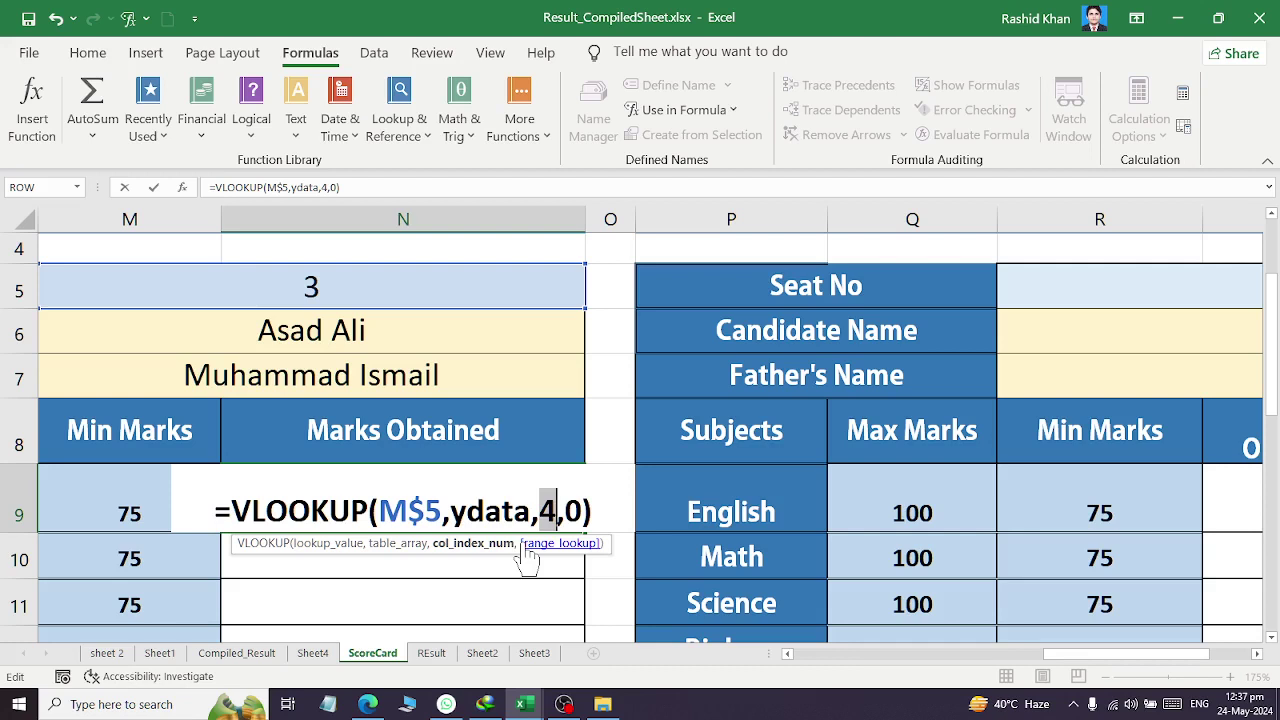
pyautogui.write('row')
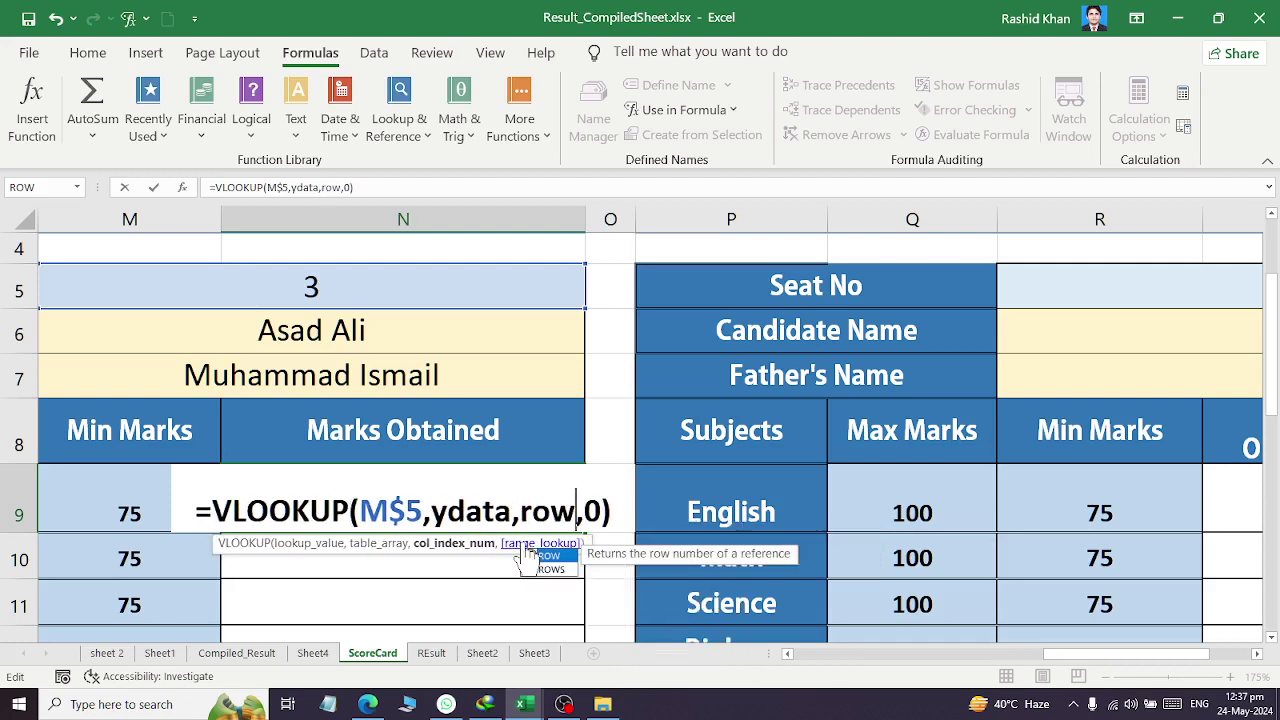
pyautogui.write('()')
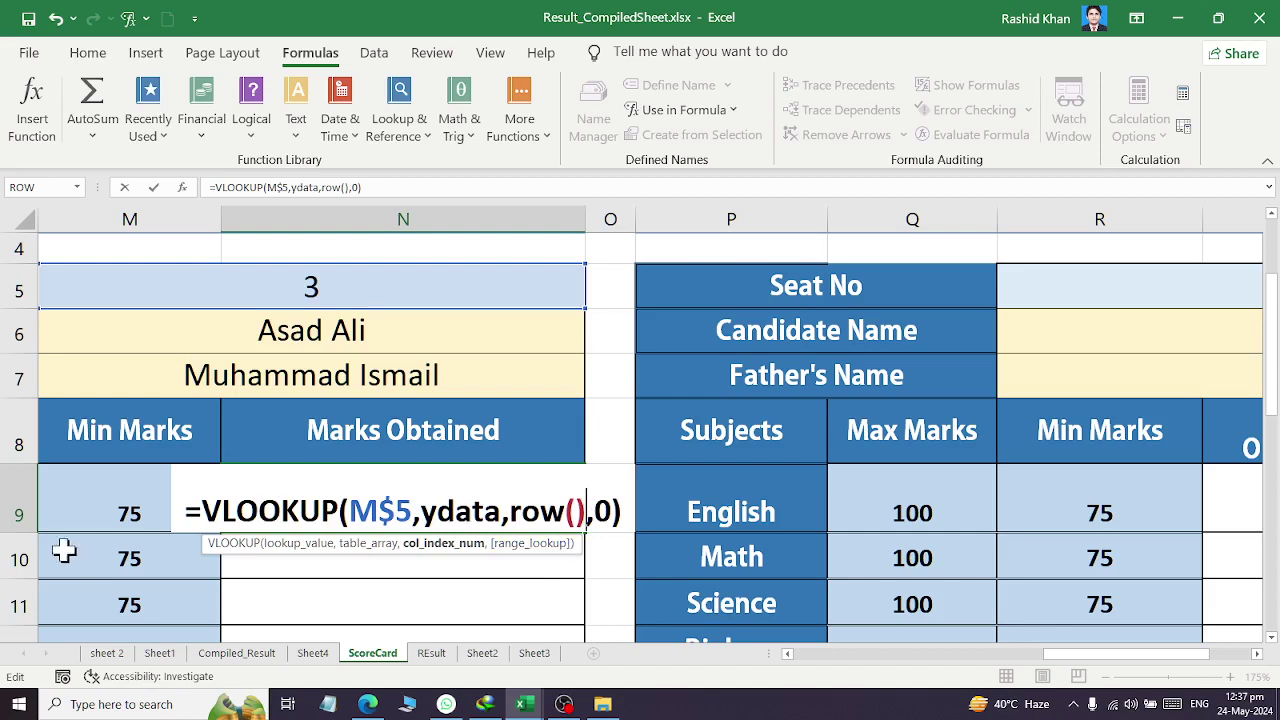
pyautogui.write('-5')
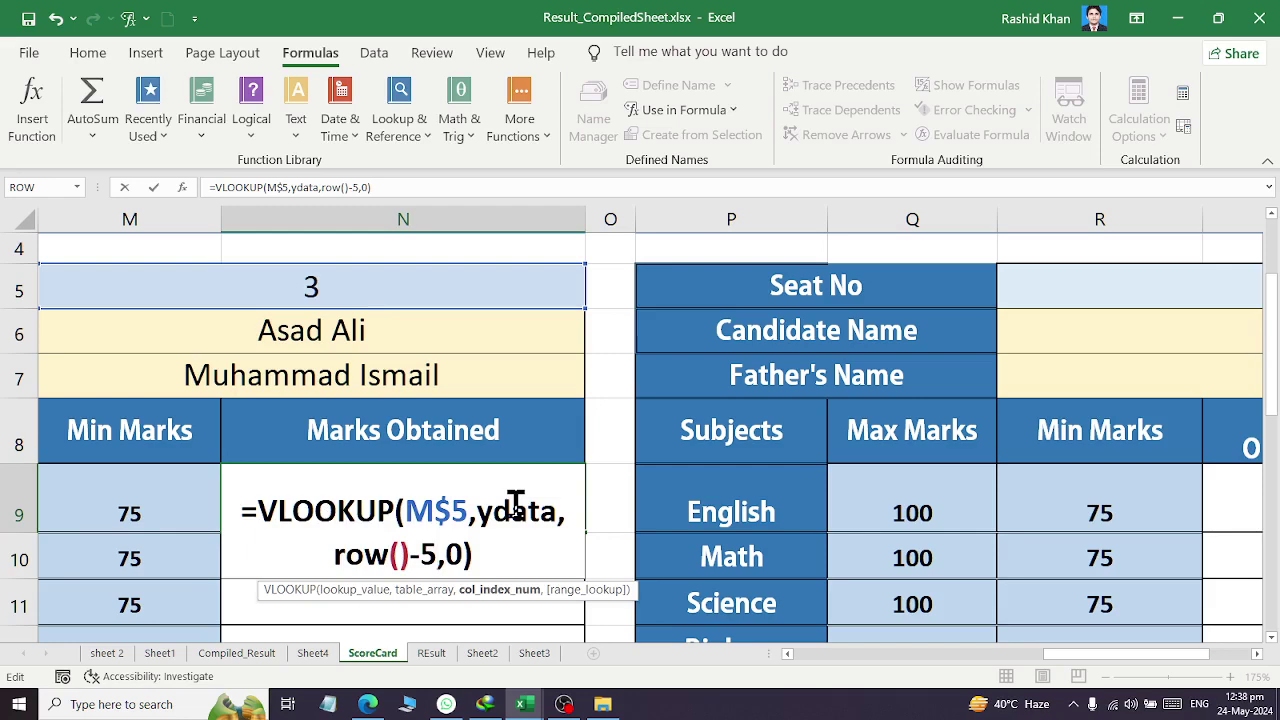
pyautogui.press('Return')
pyautogui.press('Up')
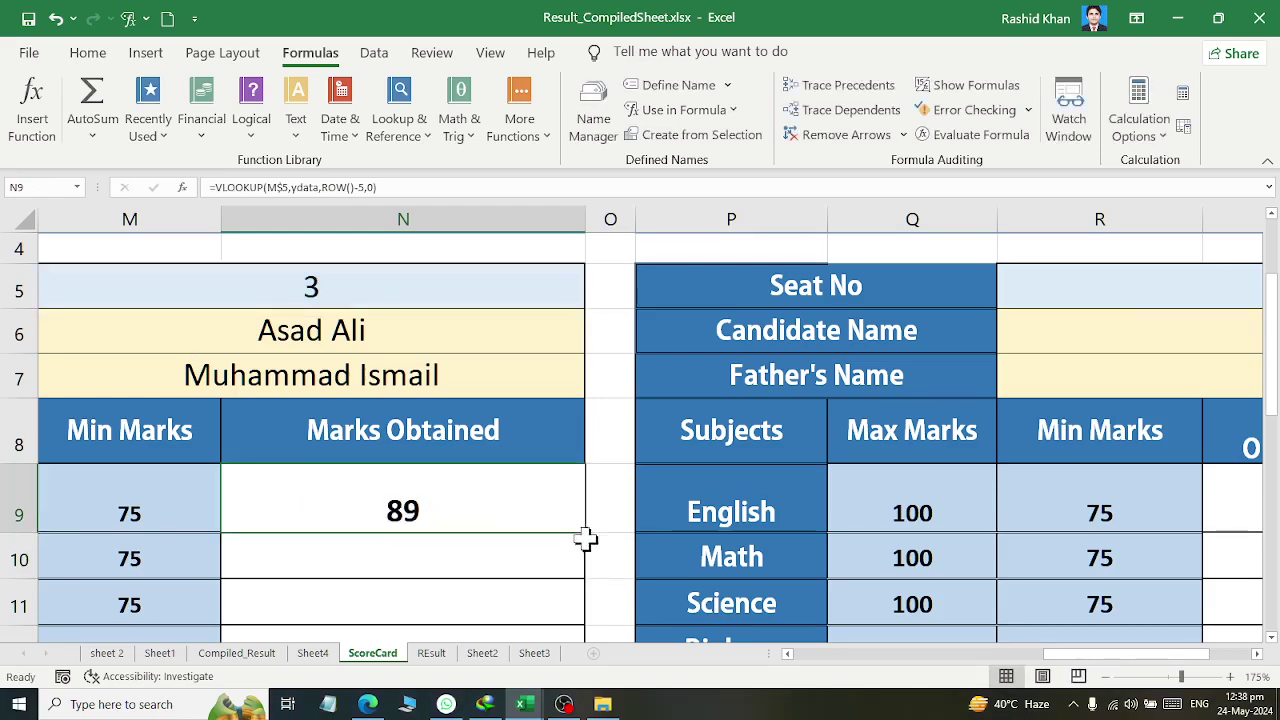
# Apply Percent Style to the percentage result in N21.
pyautogui.moveTo(586, 539)
pyautogui.mouseDown()
pyautogui.moveTo(546, 492)
pyautogui.moveTo(543, 550)
pyautogui.mouseUp()
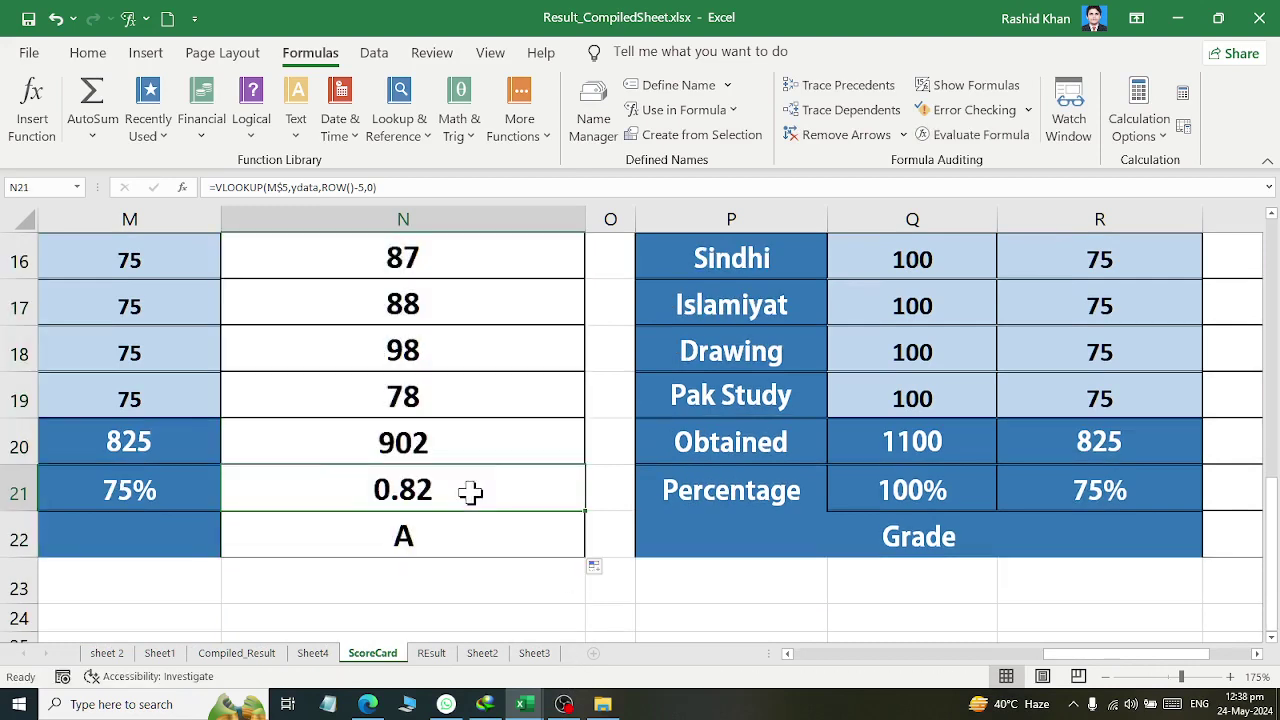
pyautogui.click(87, 53)
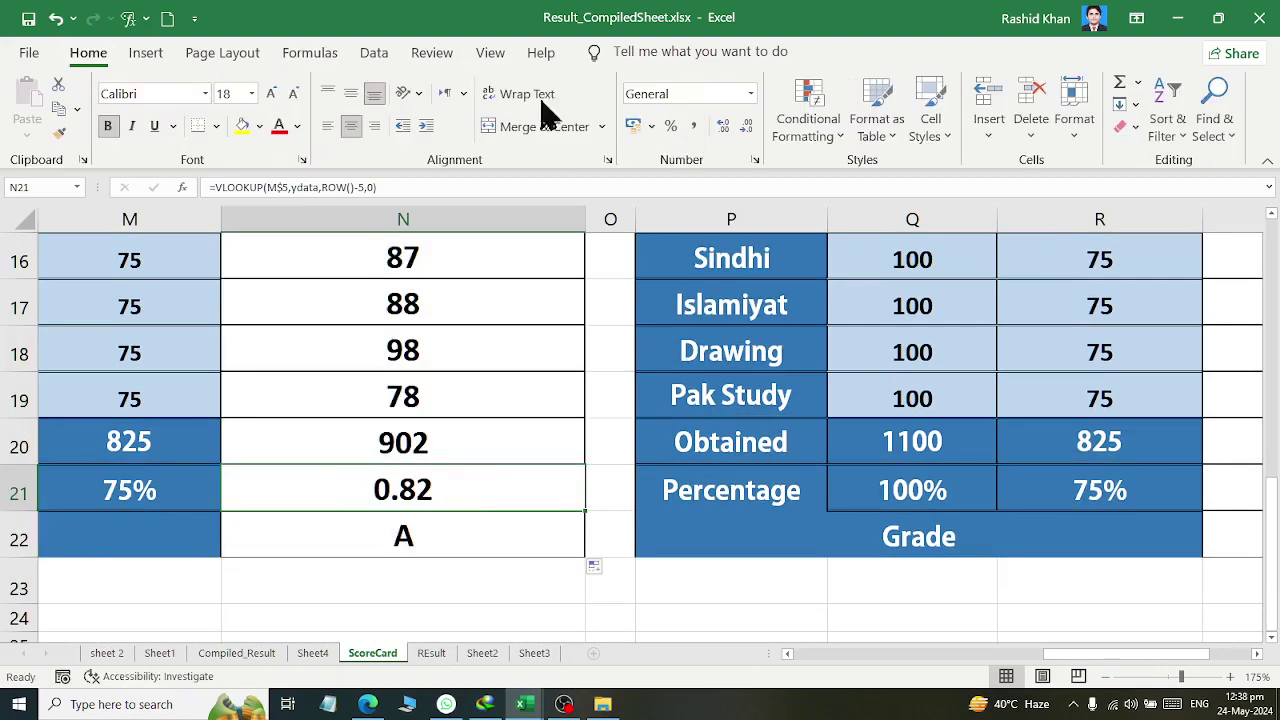
pyautogui.click(670, 127)
pyautogui.scroll(1, 542, 387)
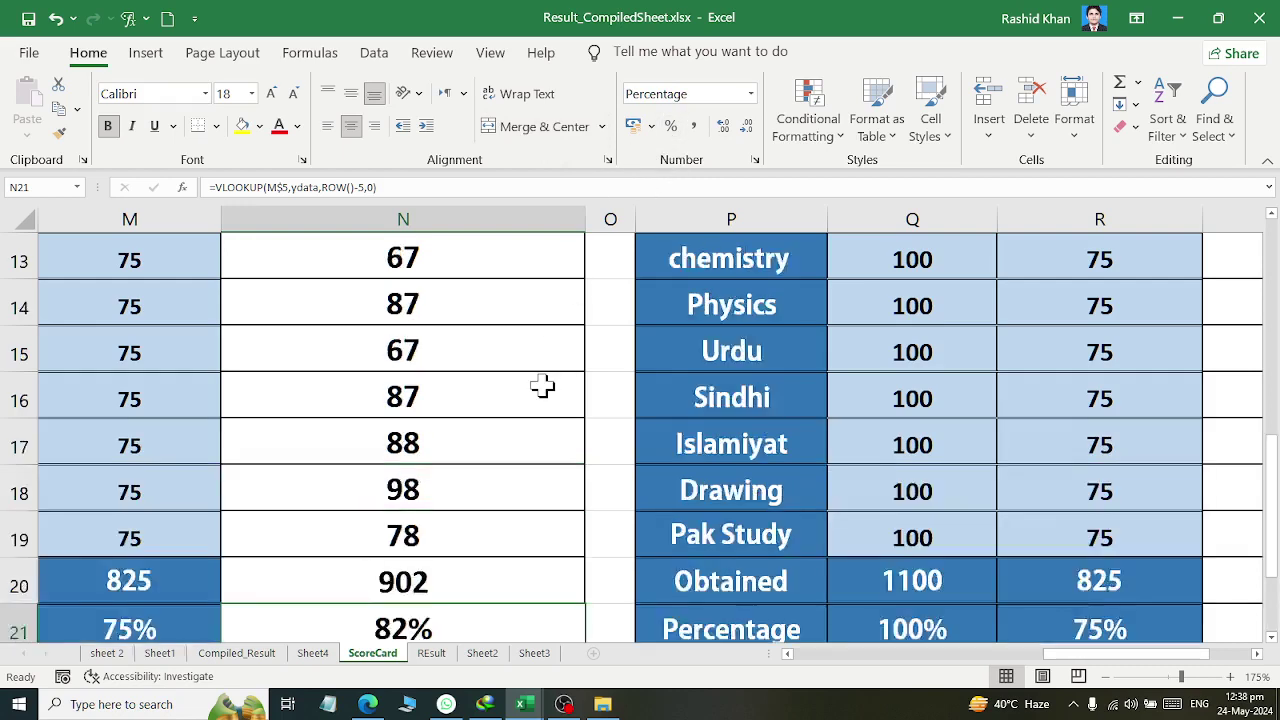
pyautogui.scroll(3, 541, 380)
pyautogui.keyDown('ctrl'); pyautogui.scroll(1, 540, 366); pyautogui.keyUp('ctrl')
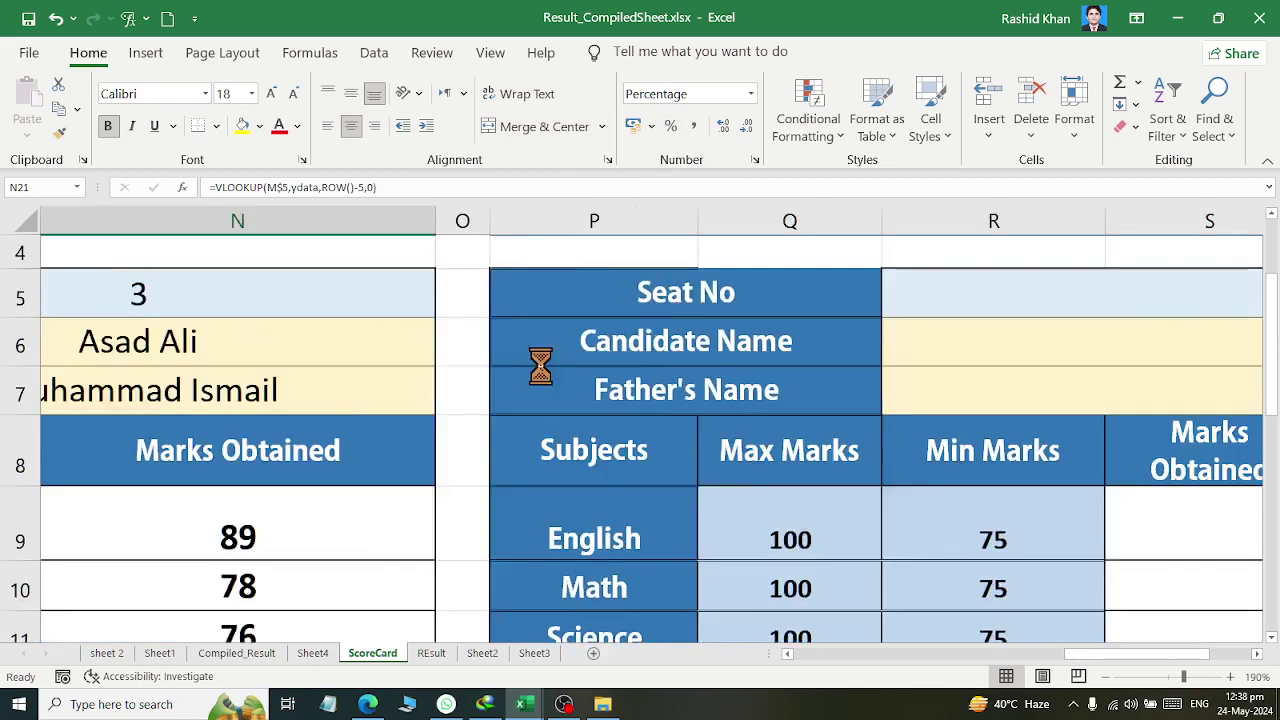
pyautogui.keyDown('ctrl'); pyautogui.scroll(-2, 540, 366); pyautogui.keyUp('ctrl')
pyautogui.scroll(-4, 523, 391)
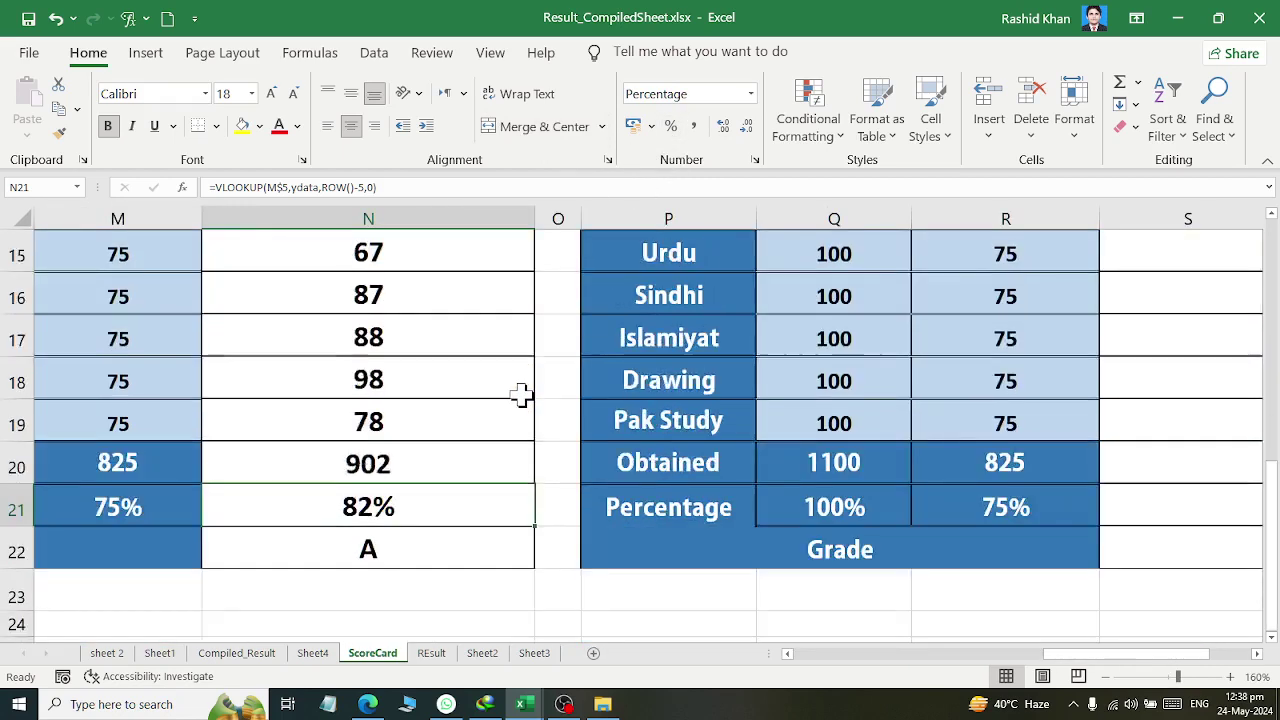
pyautogui.scroll(3, 522, 393)
pyautogui.scroll(1, 510, 380)
# Enter seat number 4 in M5, then change it to 5.
pyautogui.click(362, 318)
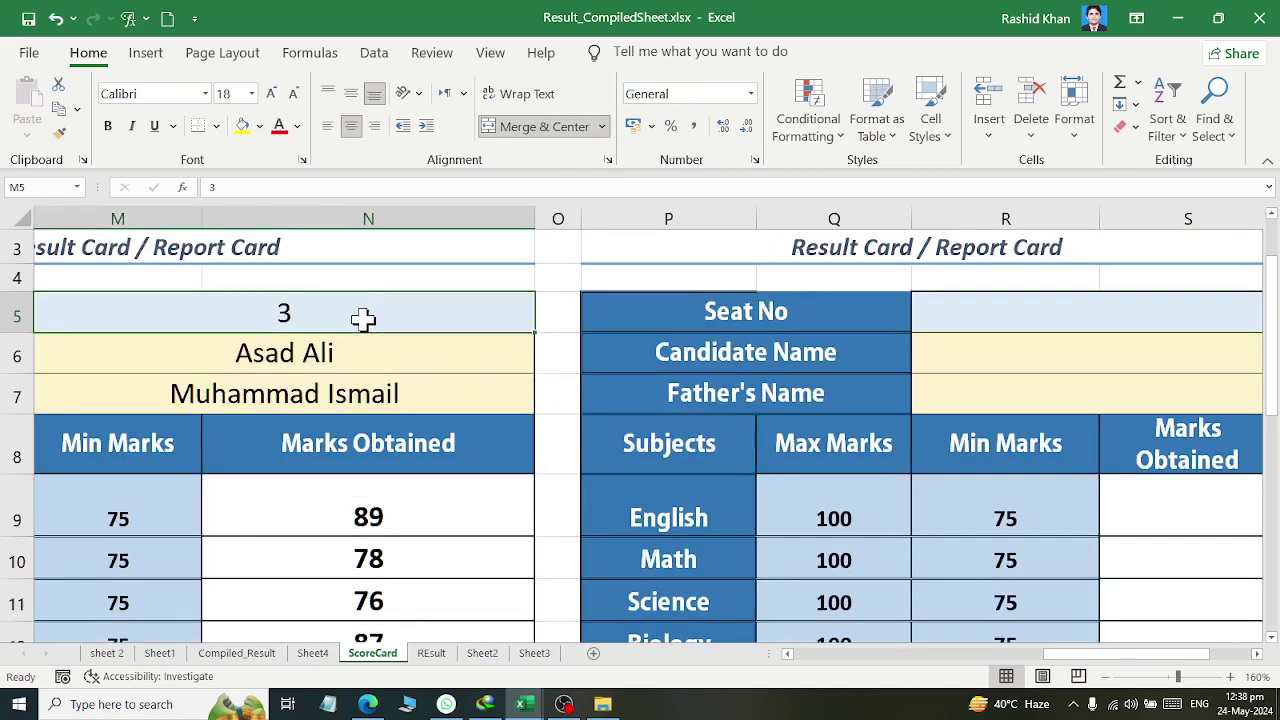
pyautogui.write('4')
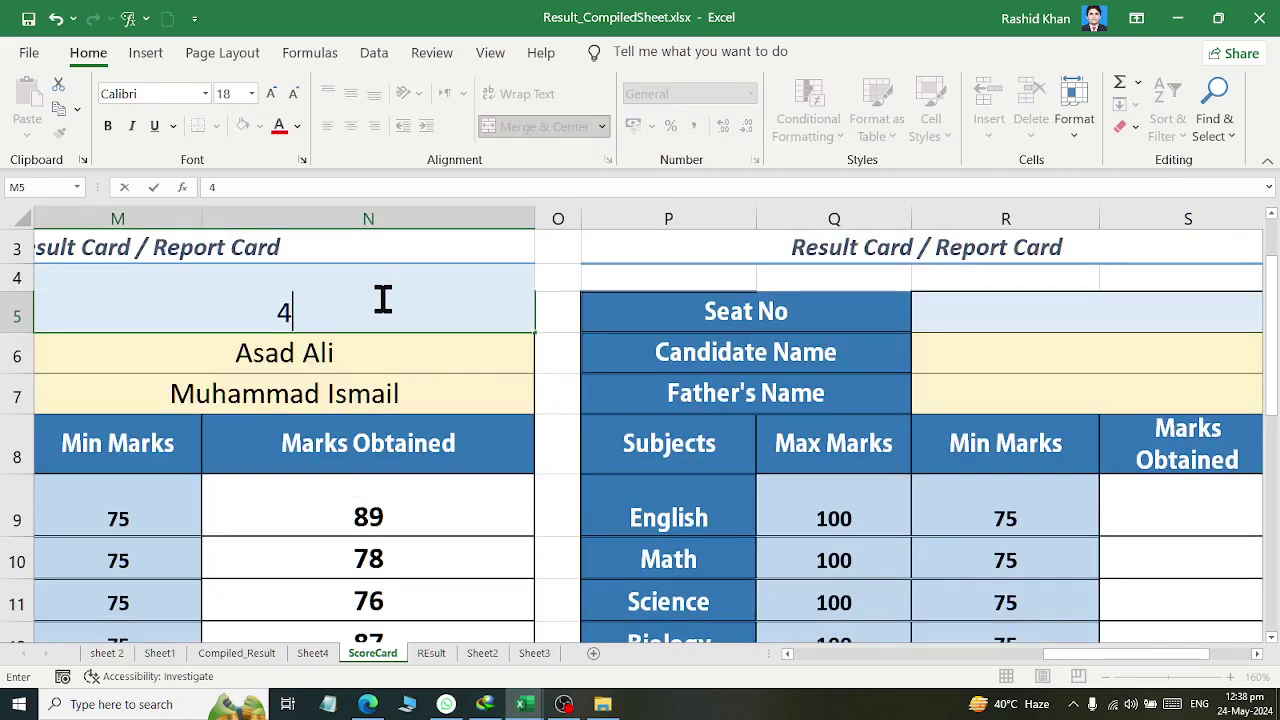
pyautogui.press('Return')
pyautogui.scroll(-2, 430, 292)
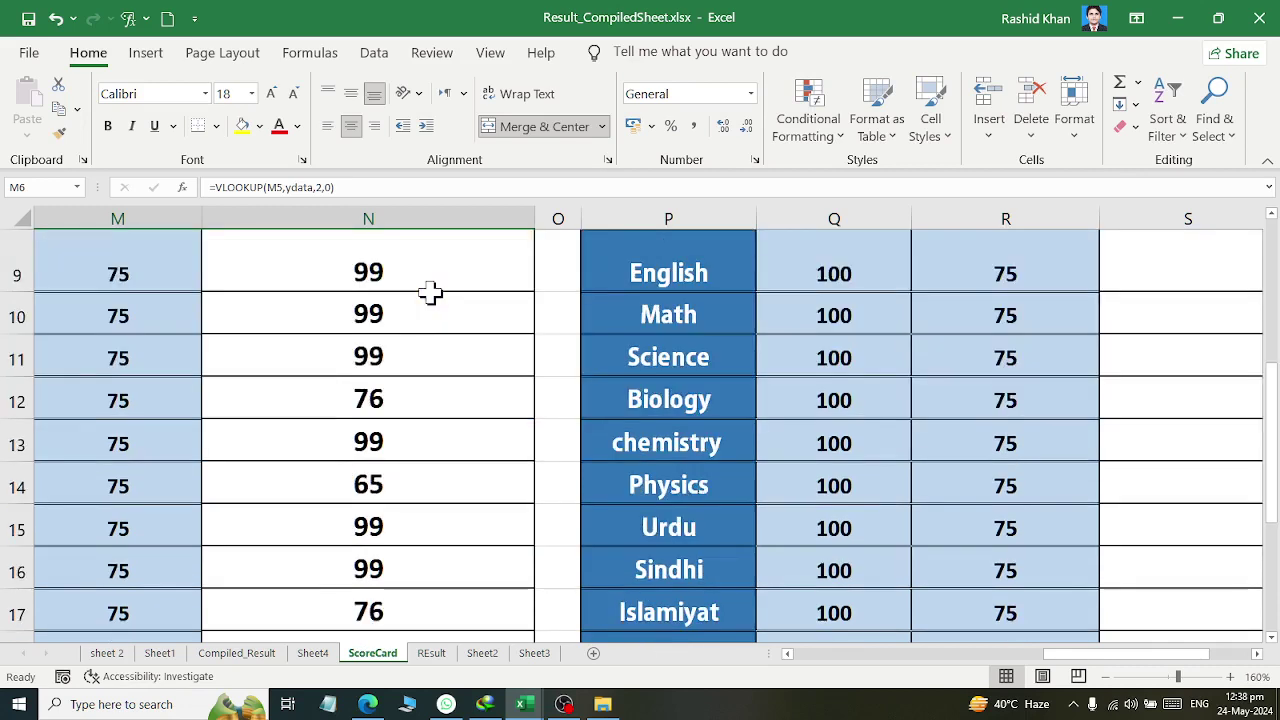
pyautogui.scroll(-2, 430, 292)
pyautogui.scroll(4, 430, 292)
pyautogui.scroll(1, 380, 320)
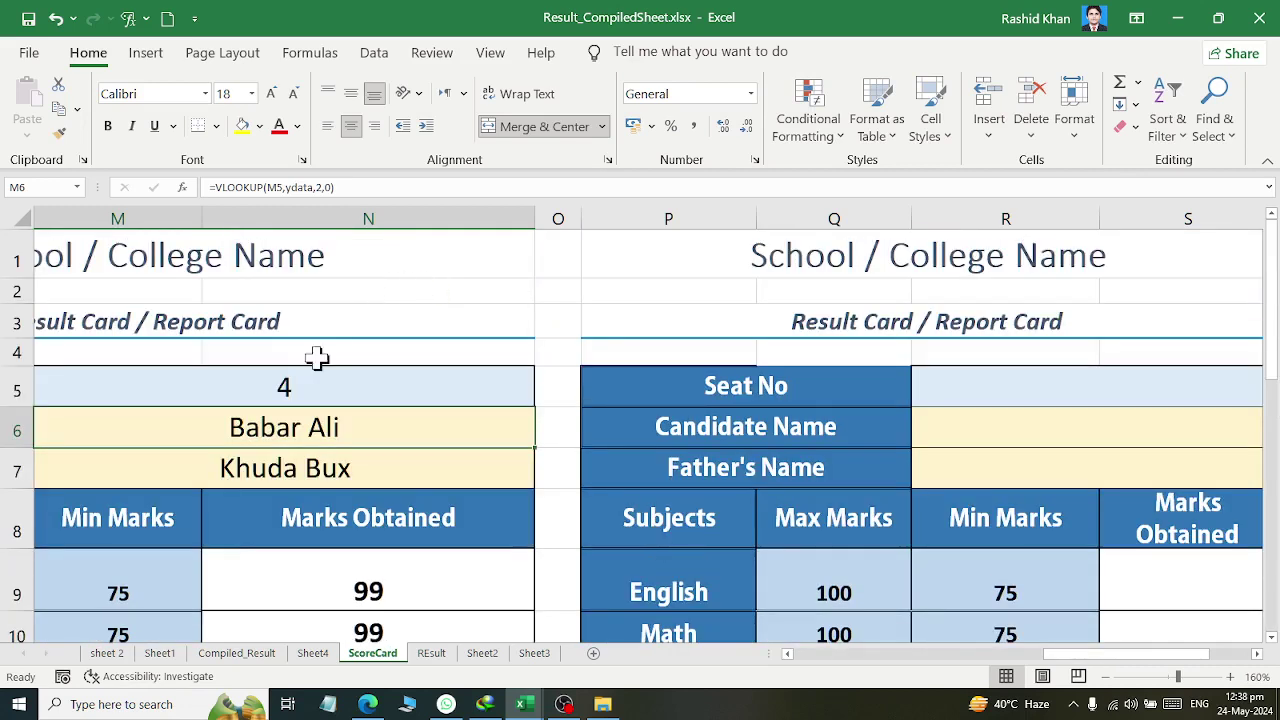
pyautogui.click(321, 383)
pyautogui.write('5')
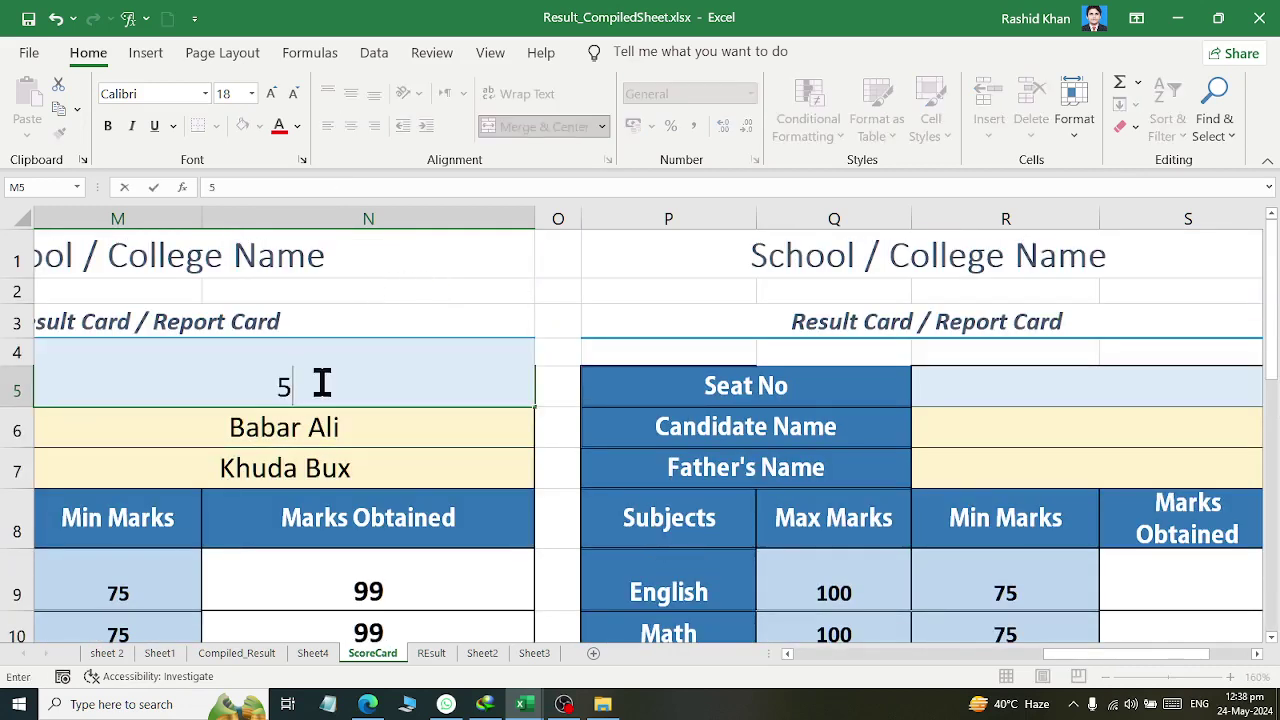
pyautogui.press('Return')
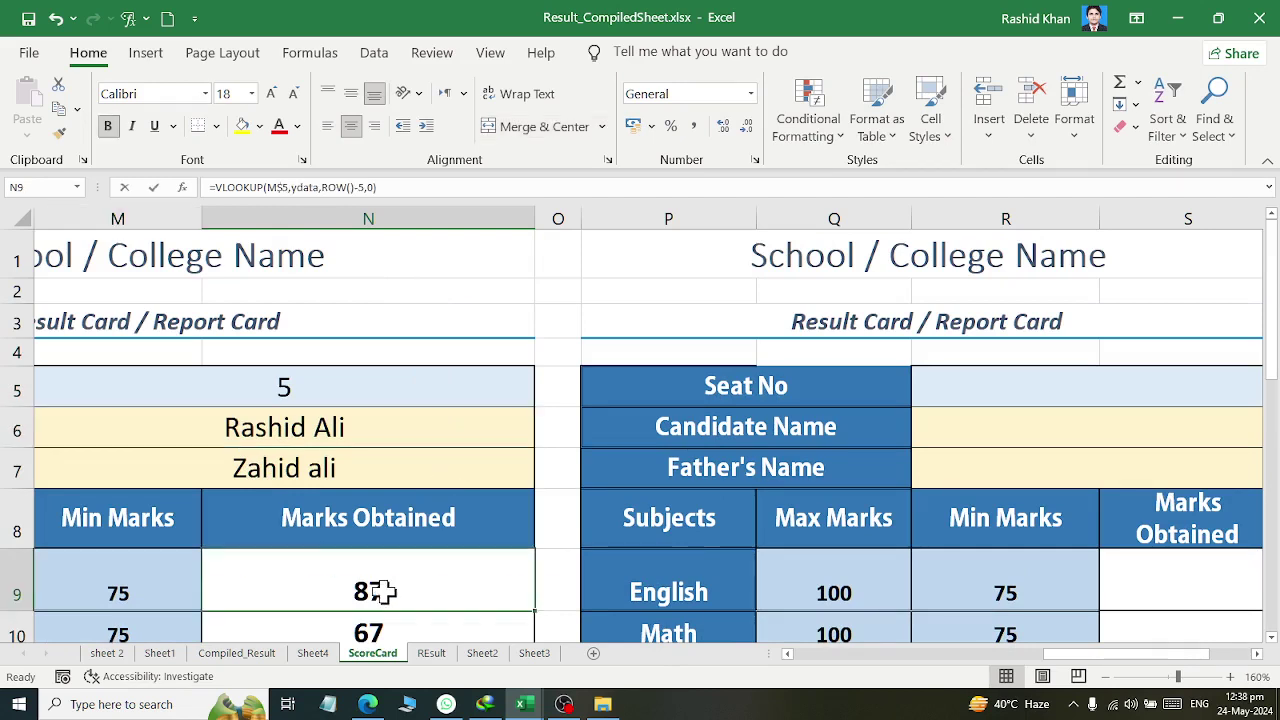
# Inspect N9's VLOOKUP formula and its M$5 lookup reference, leaving it unchanged.
pyautogui.doubleClick(380, 591)
pyautogui.moveTo(302, 591); pyautogui.dragTo(358, 591)
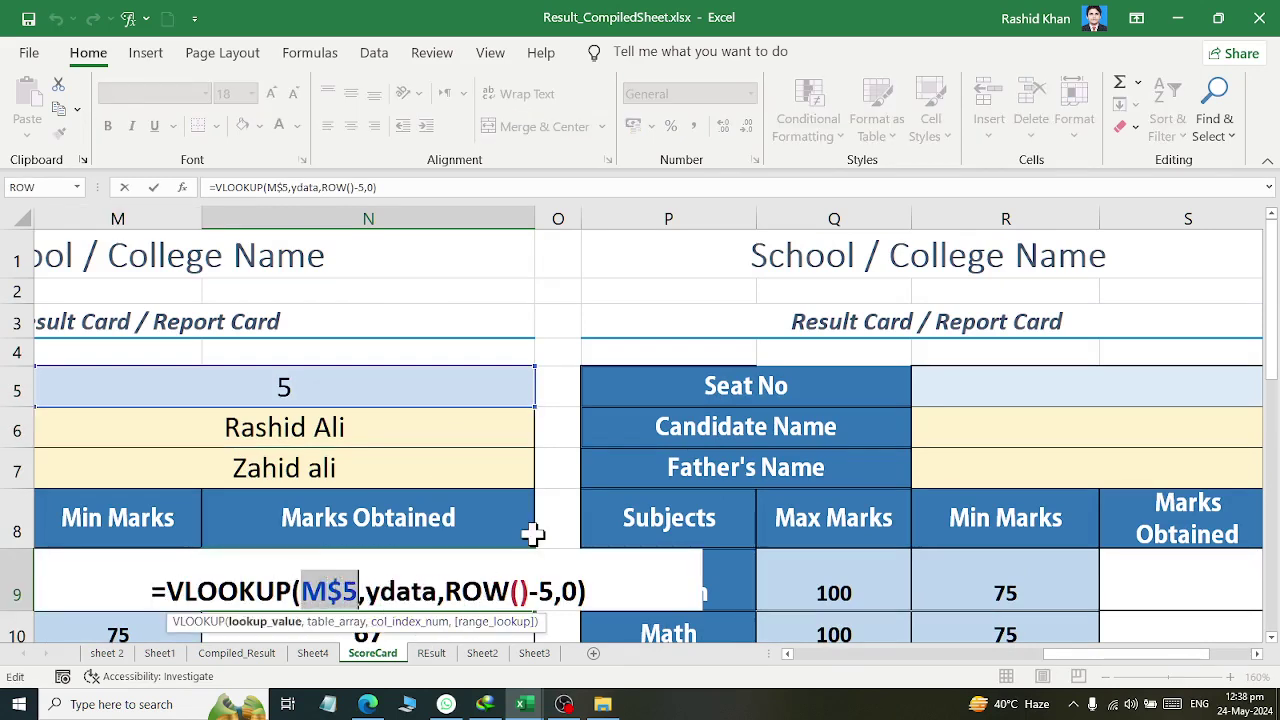
pyautogui.press('Escape')
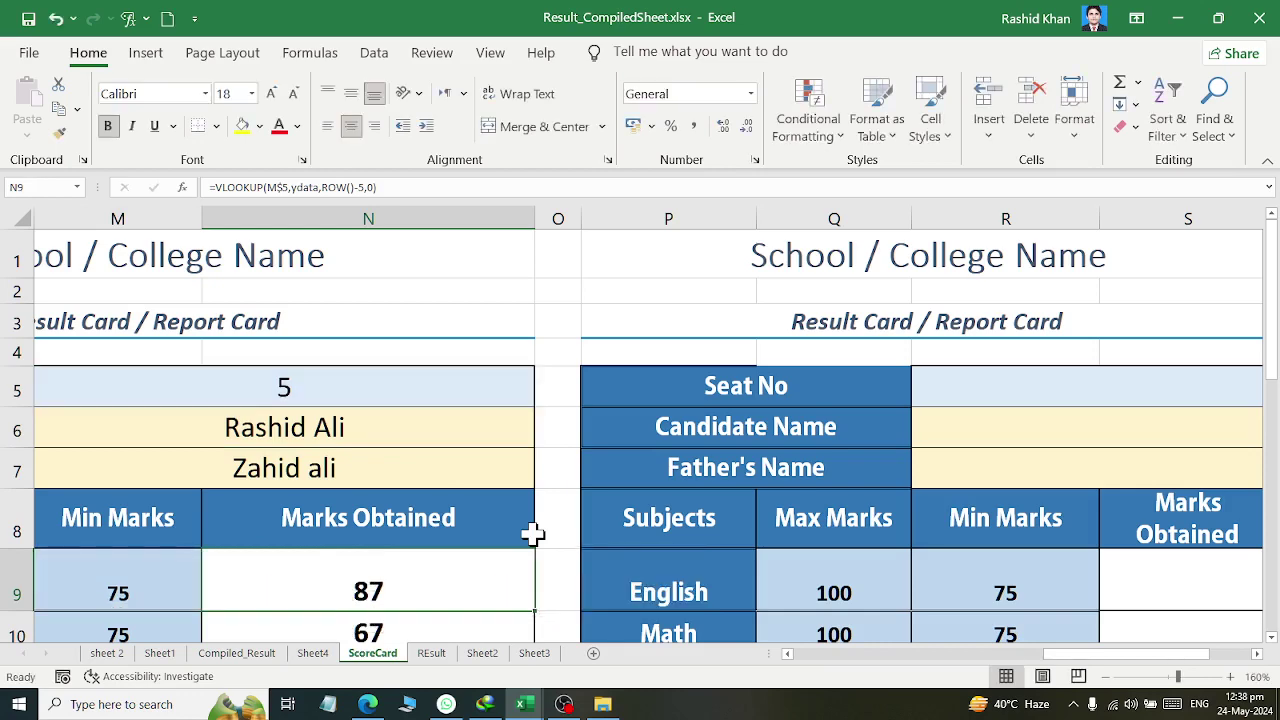
pyautogui.click(365, 390)
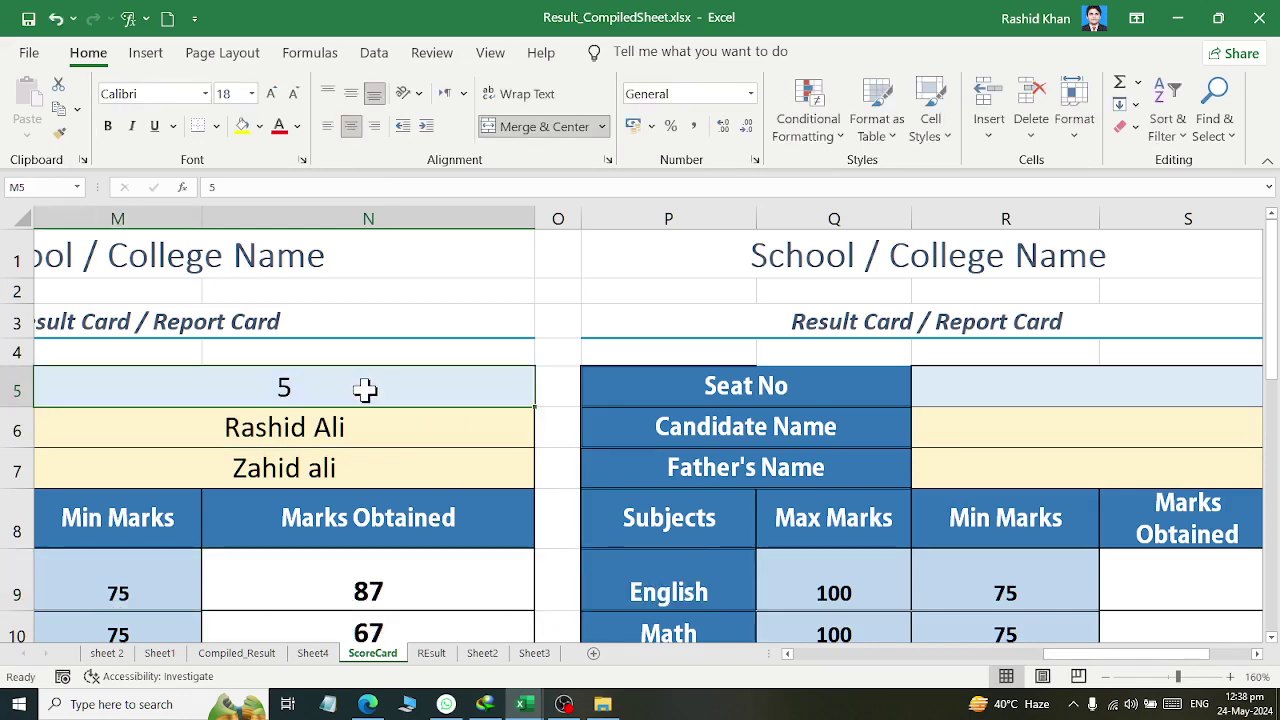
pyautogui.click(330, 55)
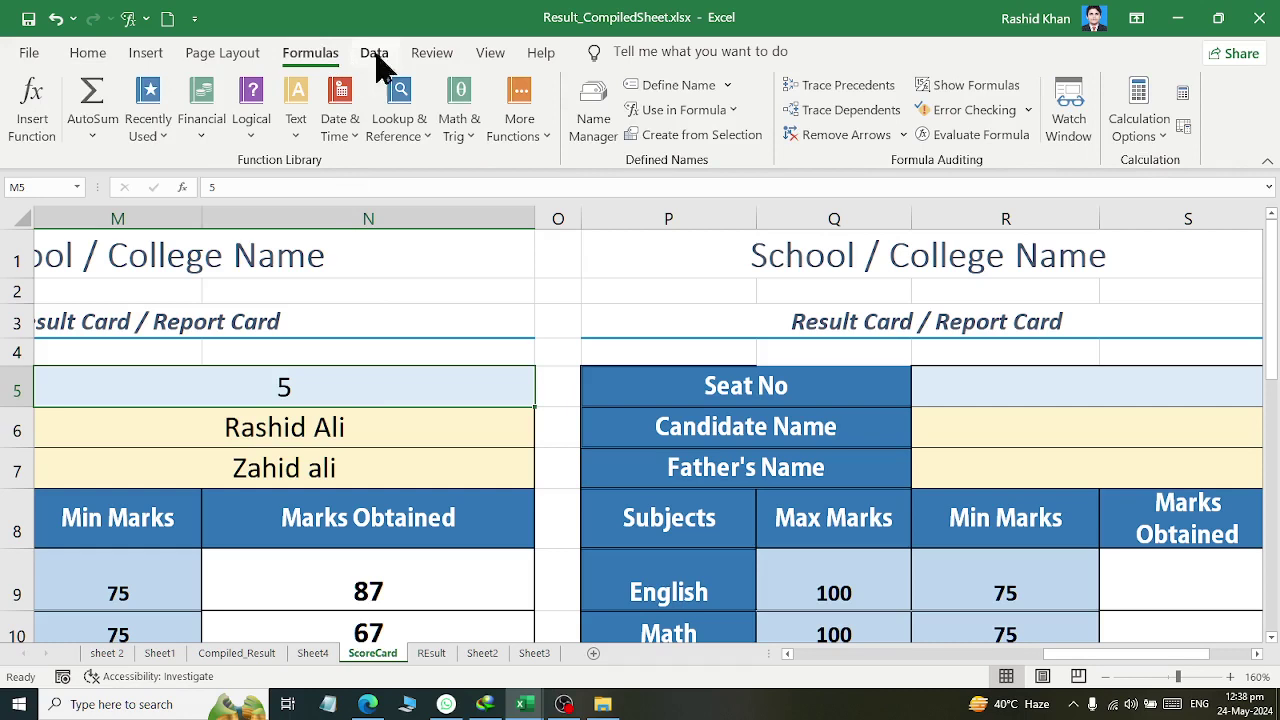
# Name M5 'serialno' and replace M$5 with serialno in N9's VLOOKUP formula.
pyautogui.click(666, 88)
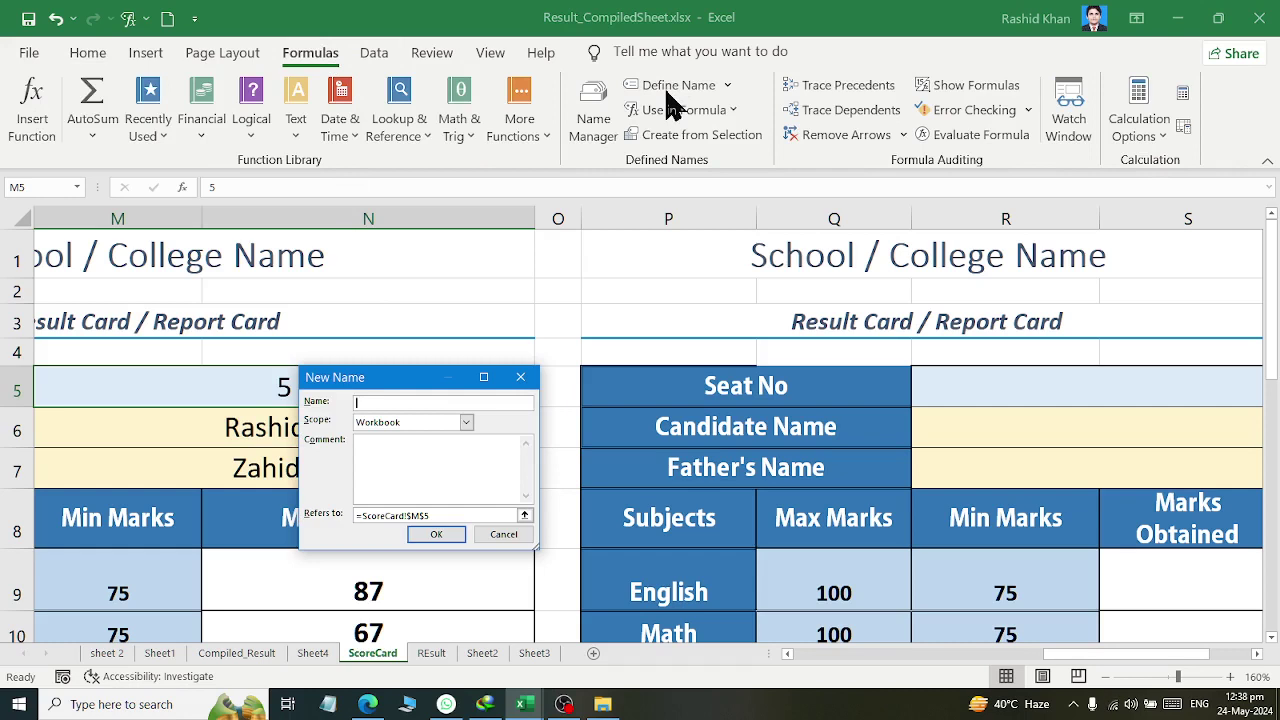
pyautogui.write('serialno')
pyautogui.press('Return')
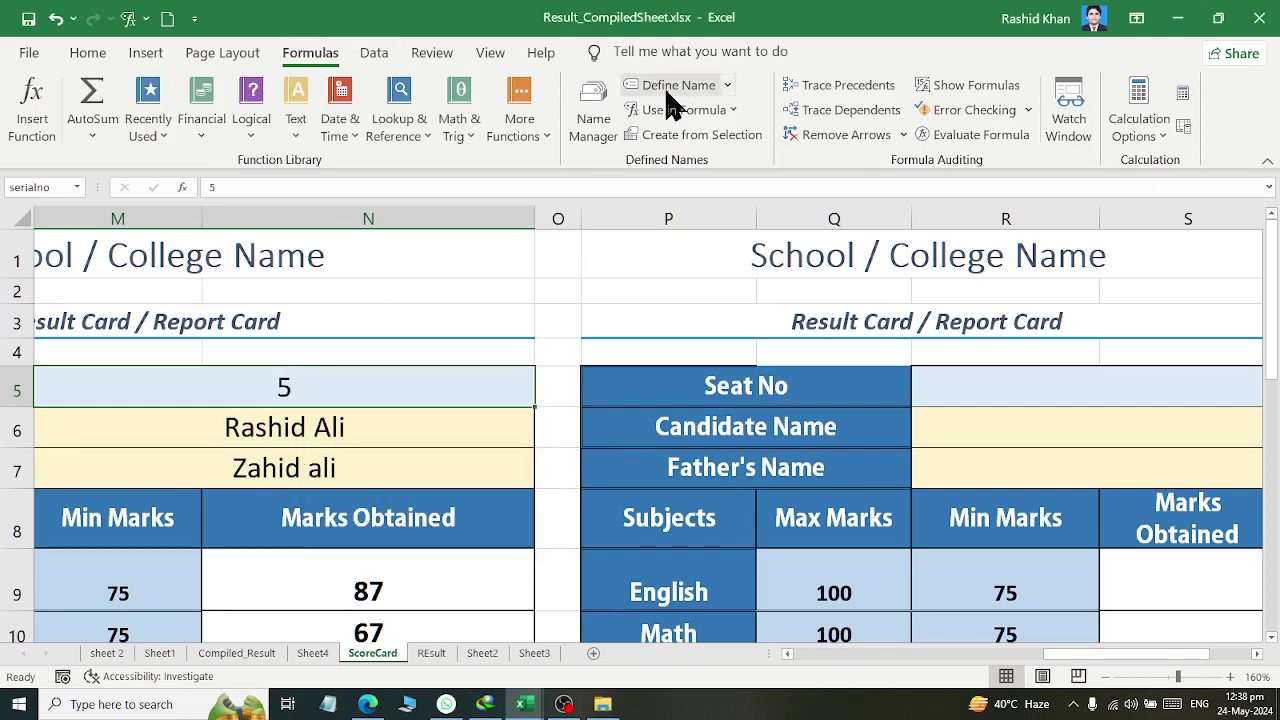
pyautogui.click(477, 591)
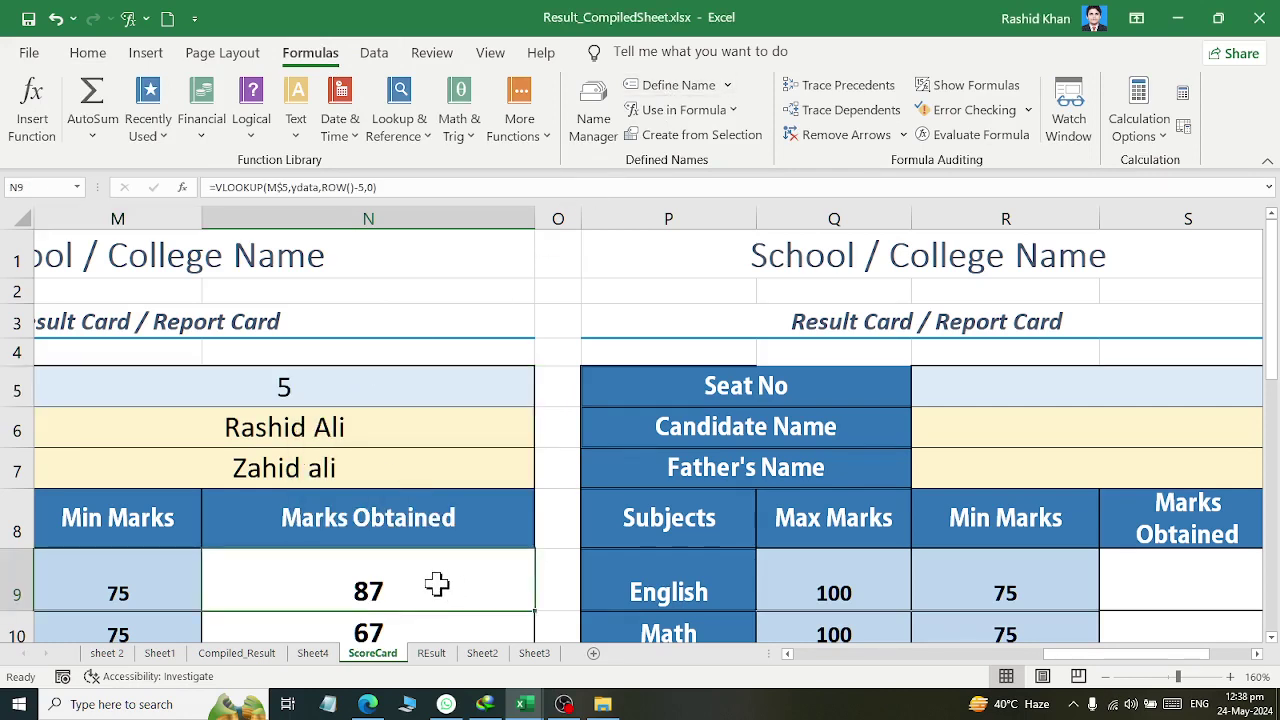
pyautogui.doubleClick(437, 591)
pyautogui.click(358, 591)
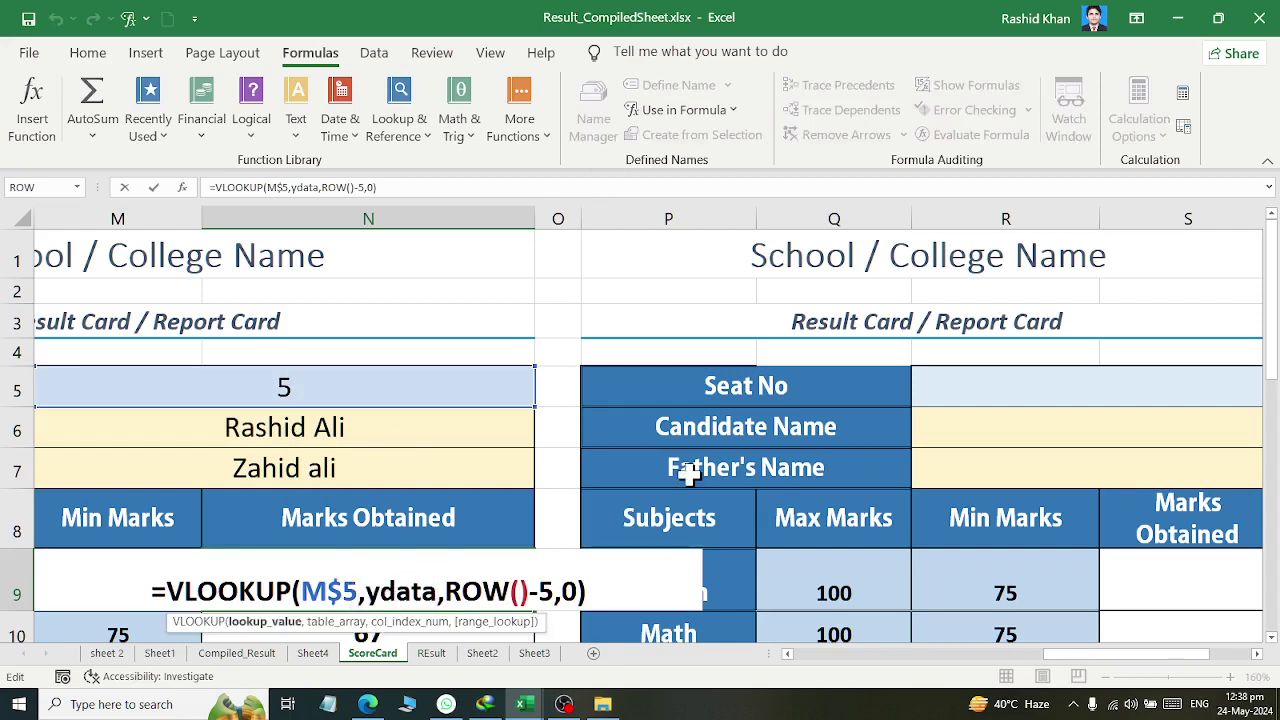
pyautogui.press('BackSpace')
pyautogui.press('BackSpace')
pyautogui.press('BackSpace')
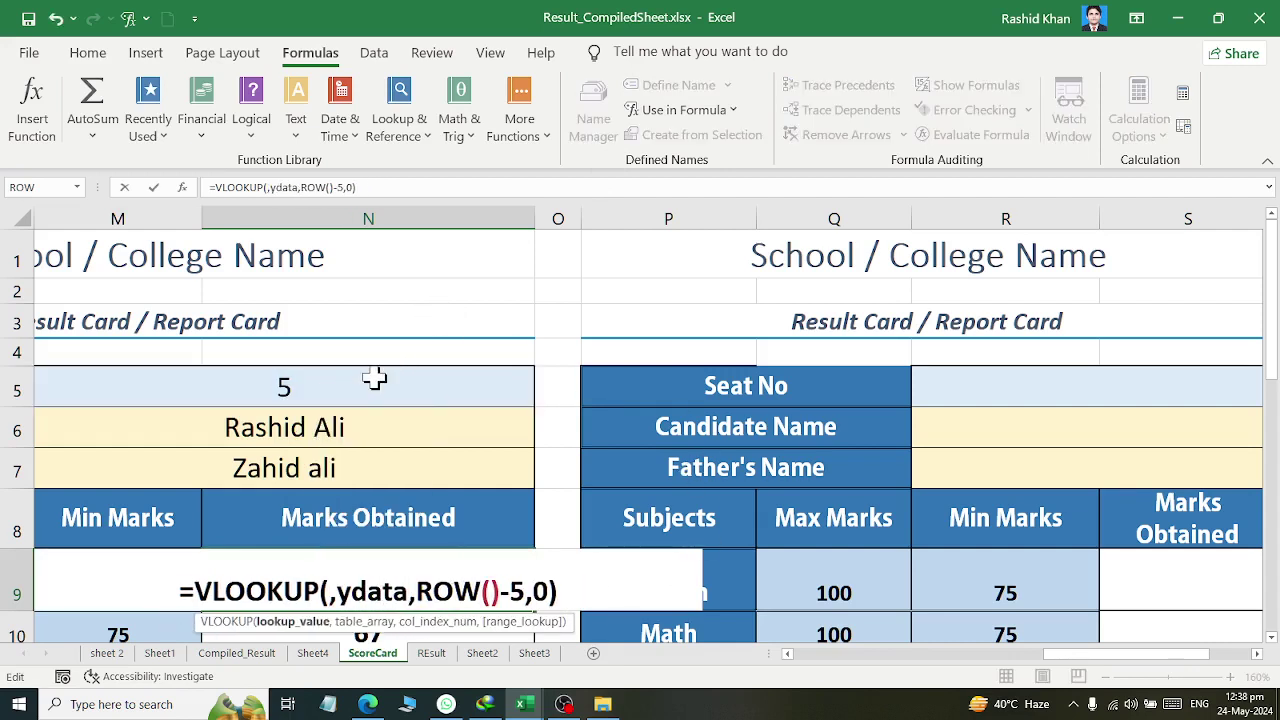
pyautogui.click(374, 380)
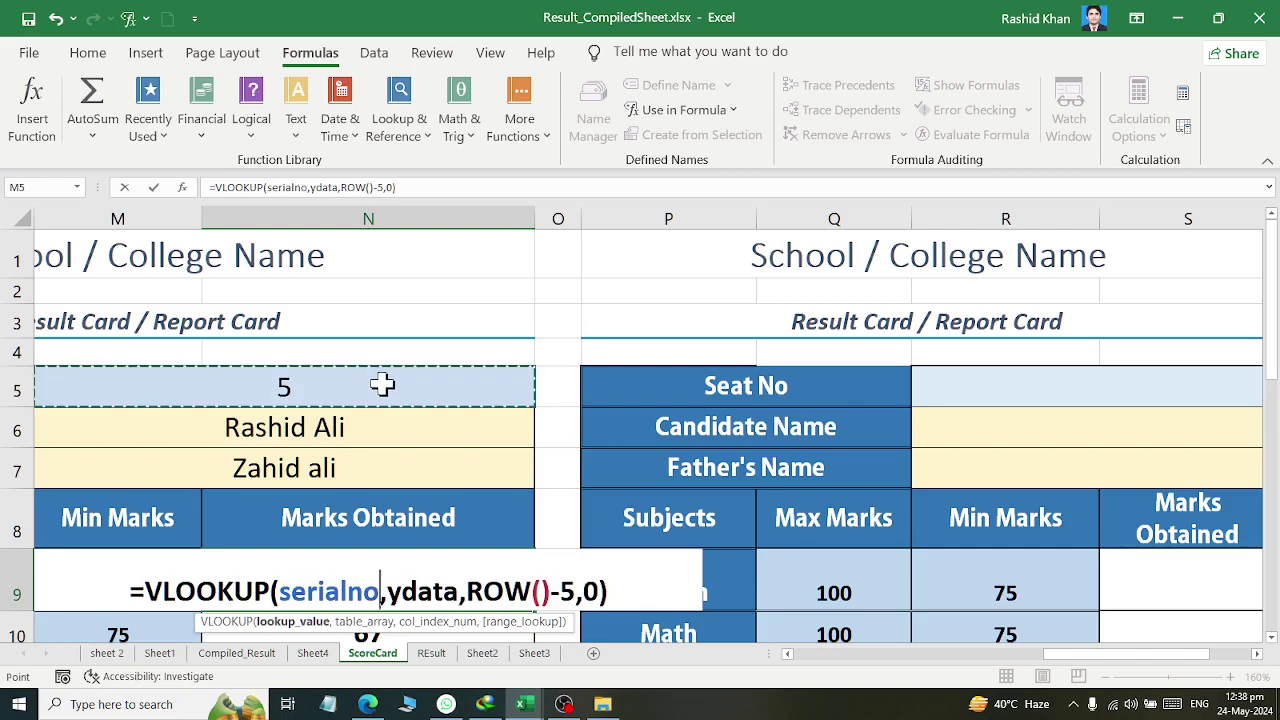
pyautogui.hotkey('ctrl', 'Return')
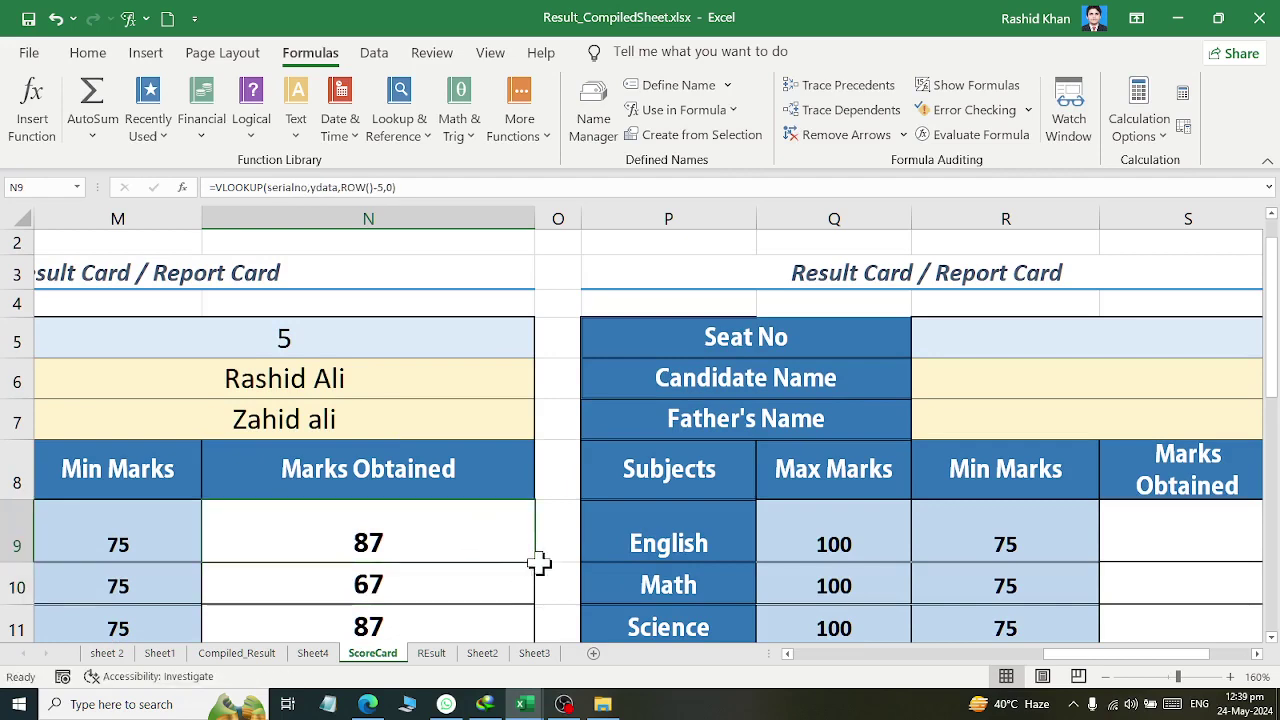
# Format the N21 percentage result with Percent Style.
pyautogui.scroll(-3, 533, 562)
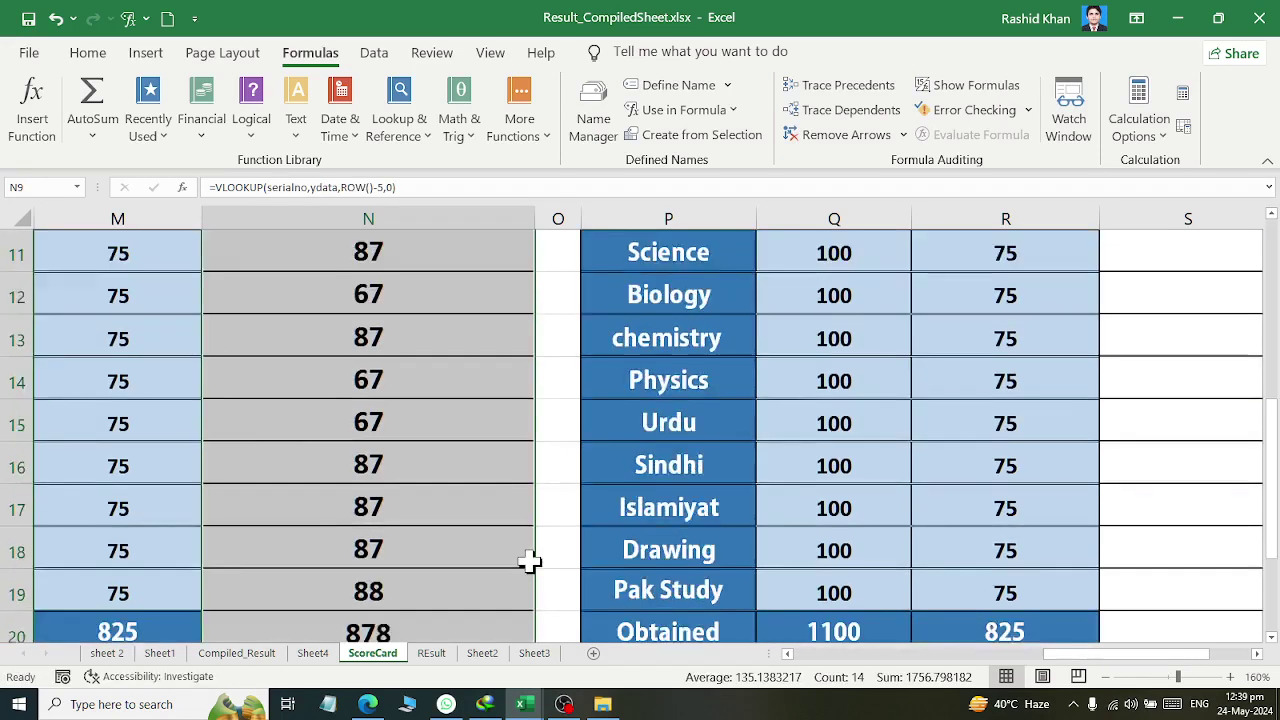
pyautogui.scroll(-3, 530, 557)
pyautogui.scroll(1, 525, 557)
pyautogui.click(466, 402)
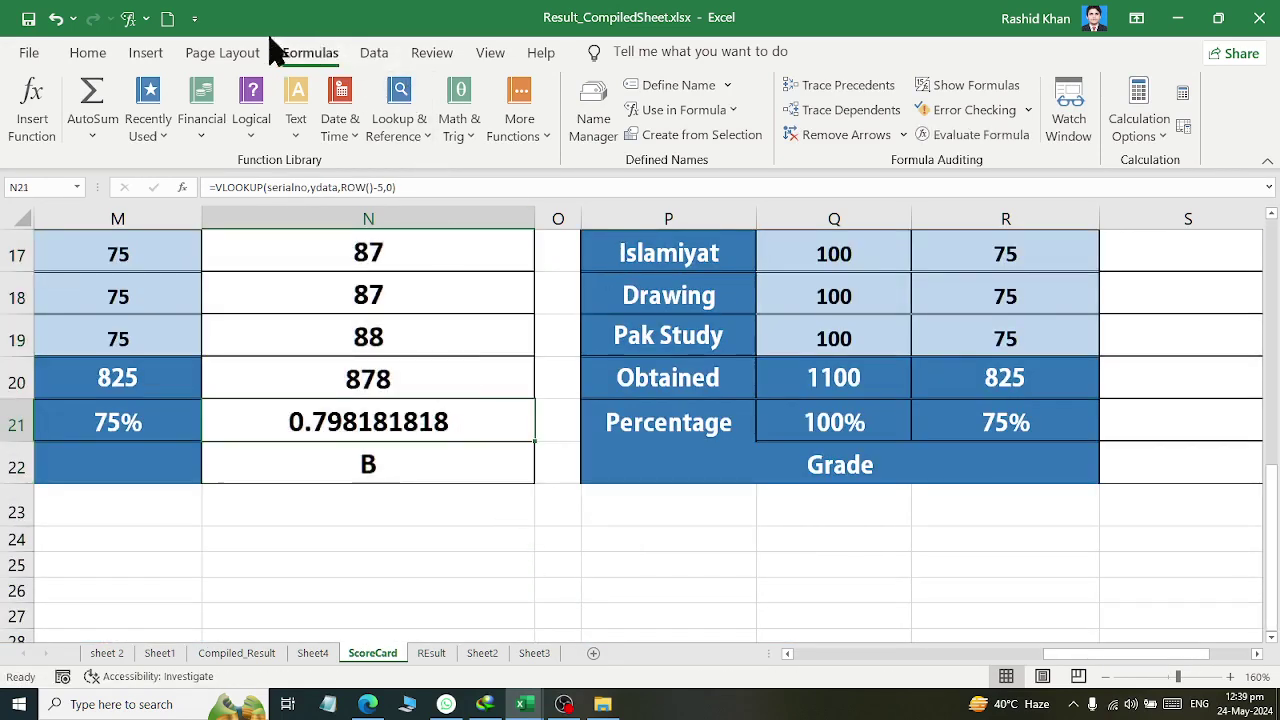
pyautogui.click(82, 53)
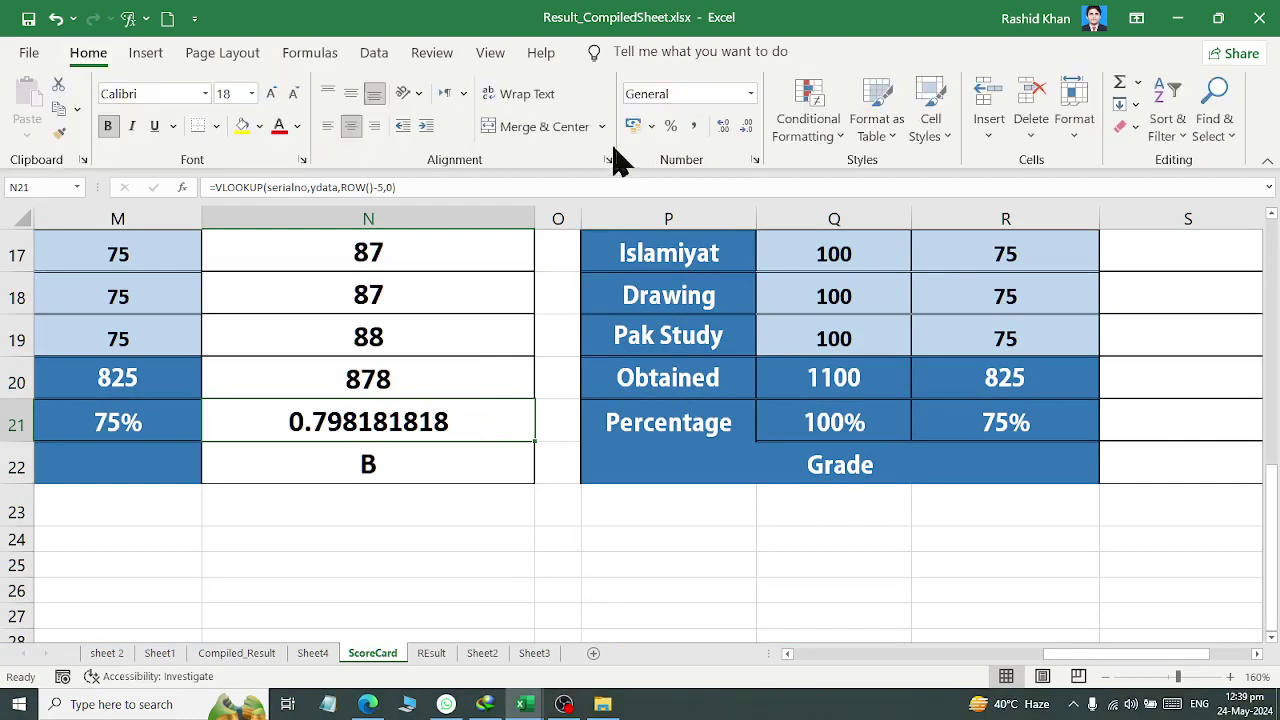
pyautogui.click(671, 128)
# Enter seat number 6 in M5, then change it to 7.
pyautogui.scroll(2, 474, 428)
pyautogui.scroll(3, 470, 428)
pyautogui.click(300, 385)
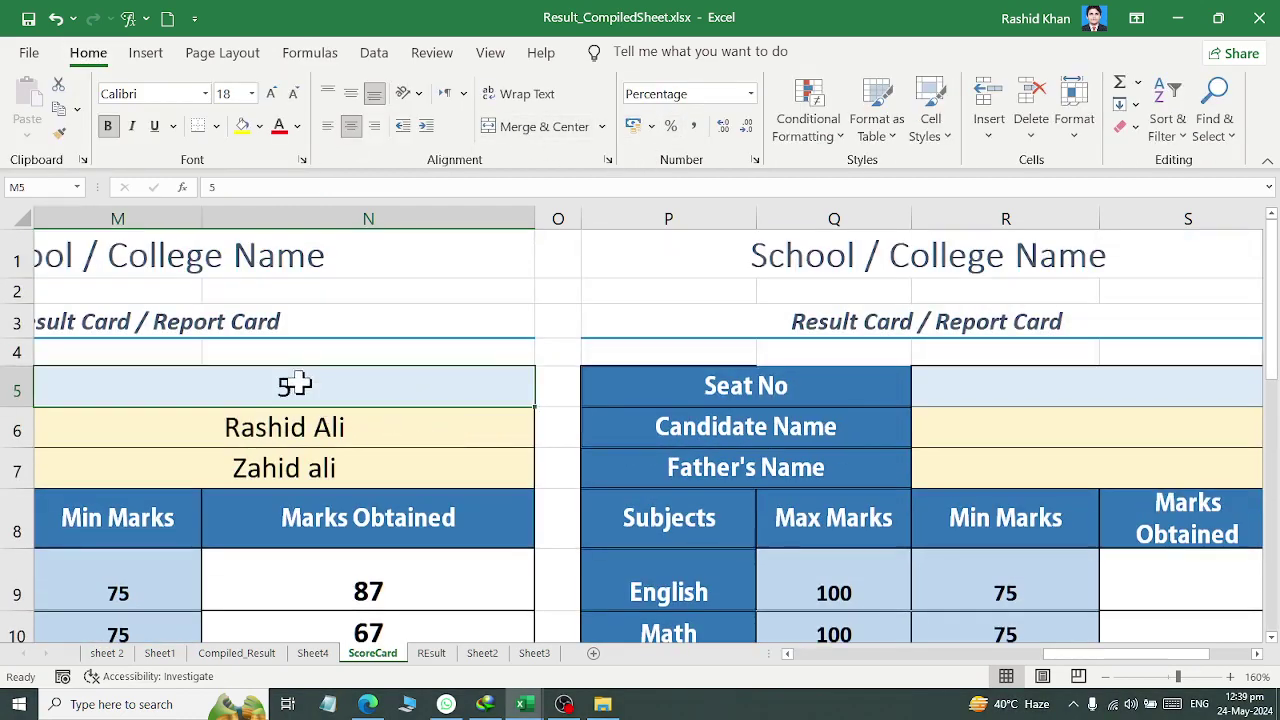
pyautogui.write('6')
pyautogui.press('Return')
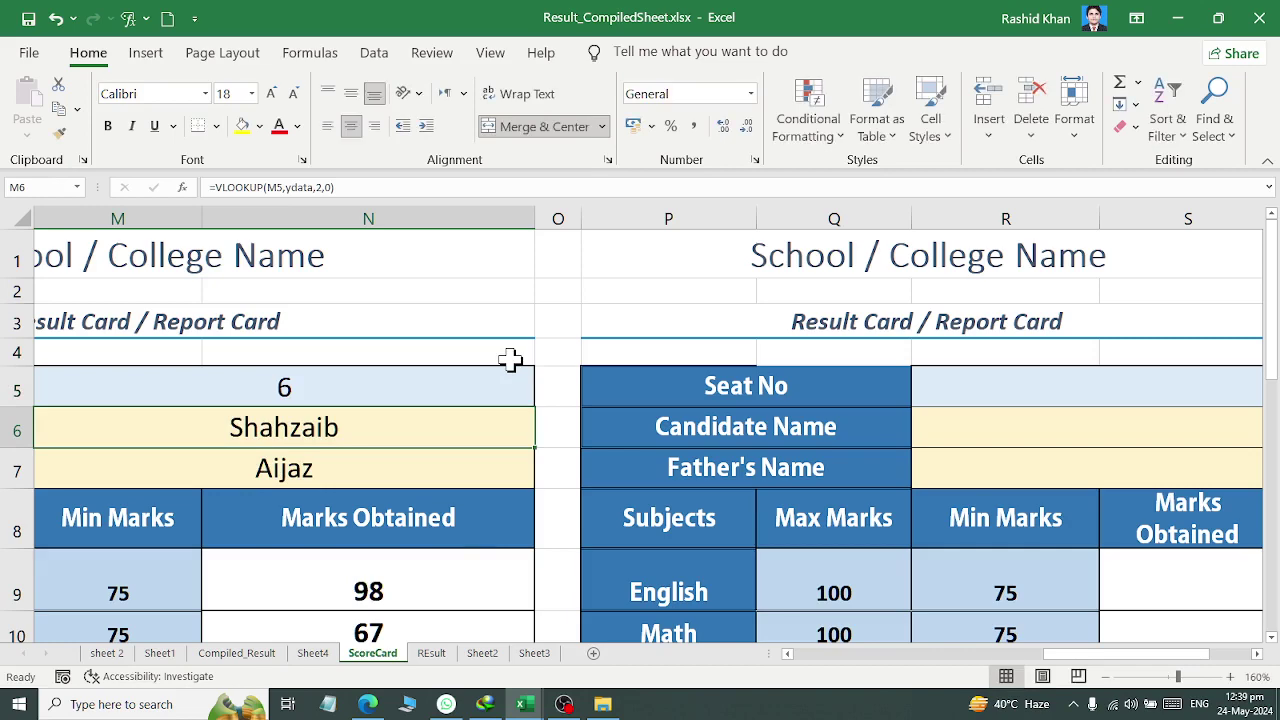
pyautogui.click(510, 360)
pyautogui.write('7')
pyautogui.press('Return')
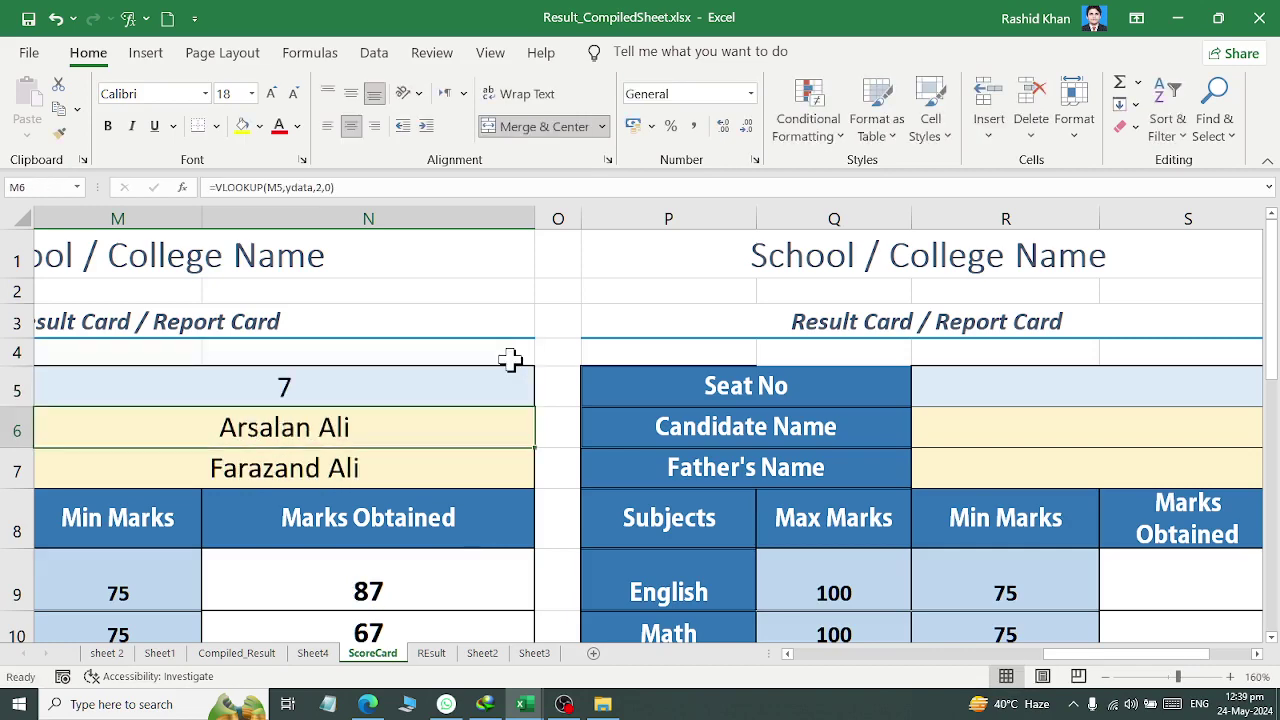
# Check the Compiled_Result sheet, then return to ScoreCard and select rows 6–7.
pyautogui.click(236, 652)
pyautogui.scroll(-2, 277, 497)
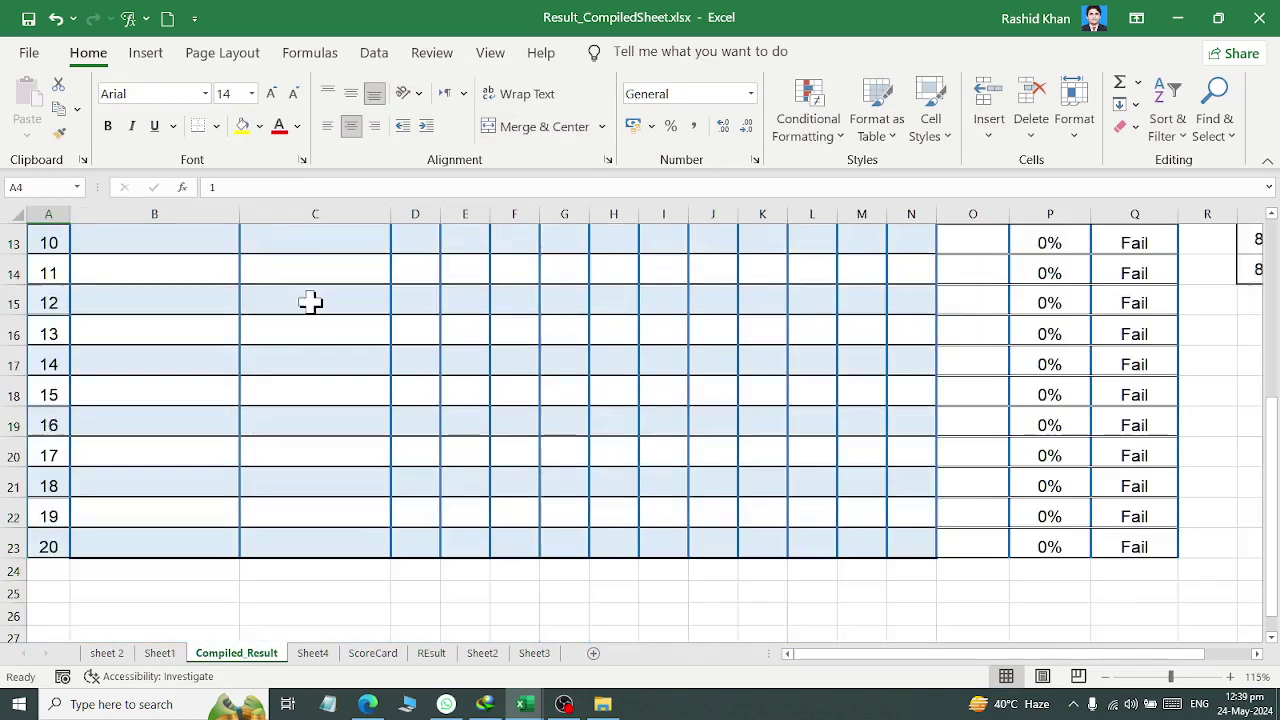
pyautogui.scroll(-3, 314, 303)
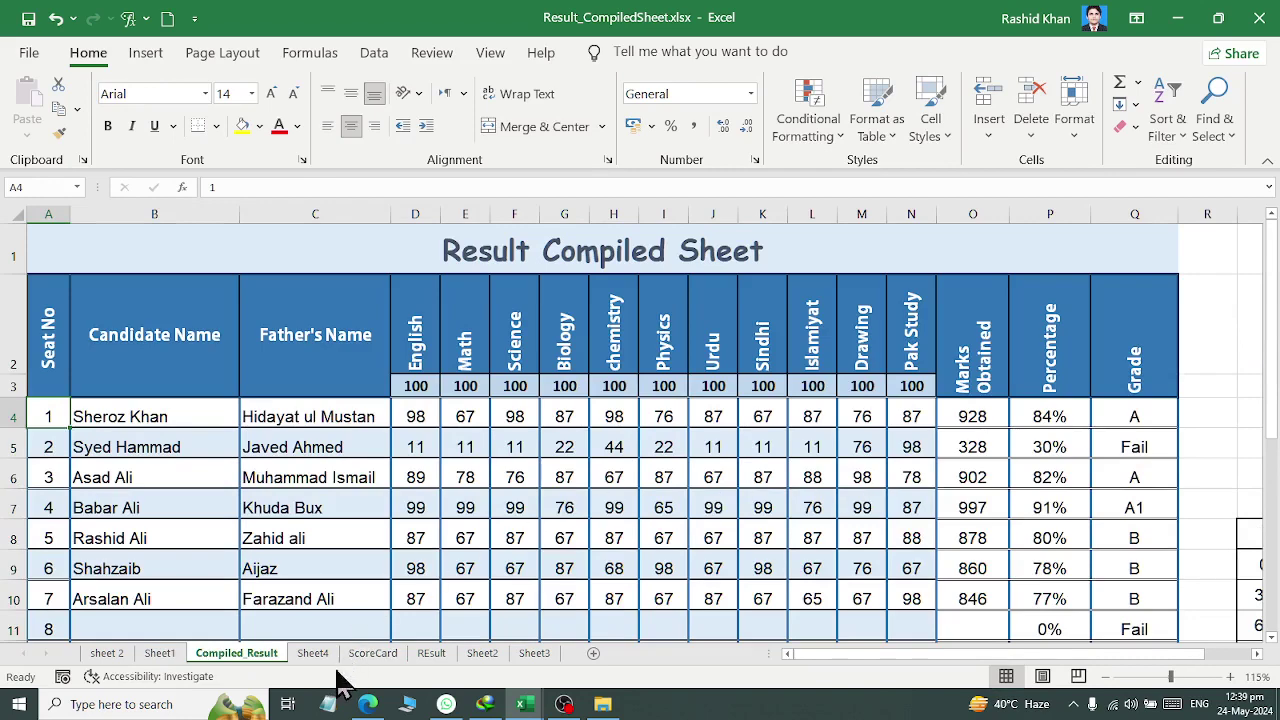
pyautogui.click(372, 655)
pyautogui.moveTo(310, 462); pyautogui.dragTo(5, 418)
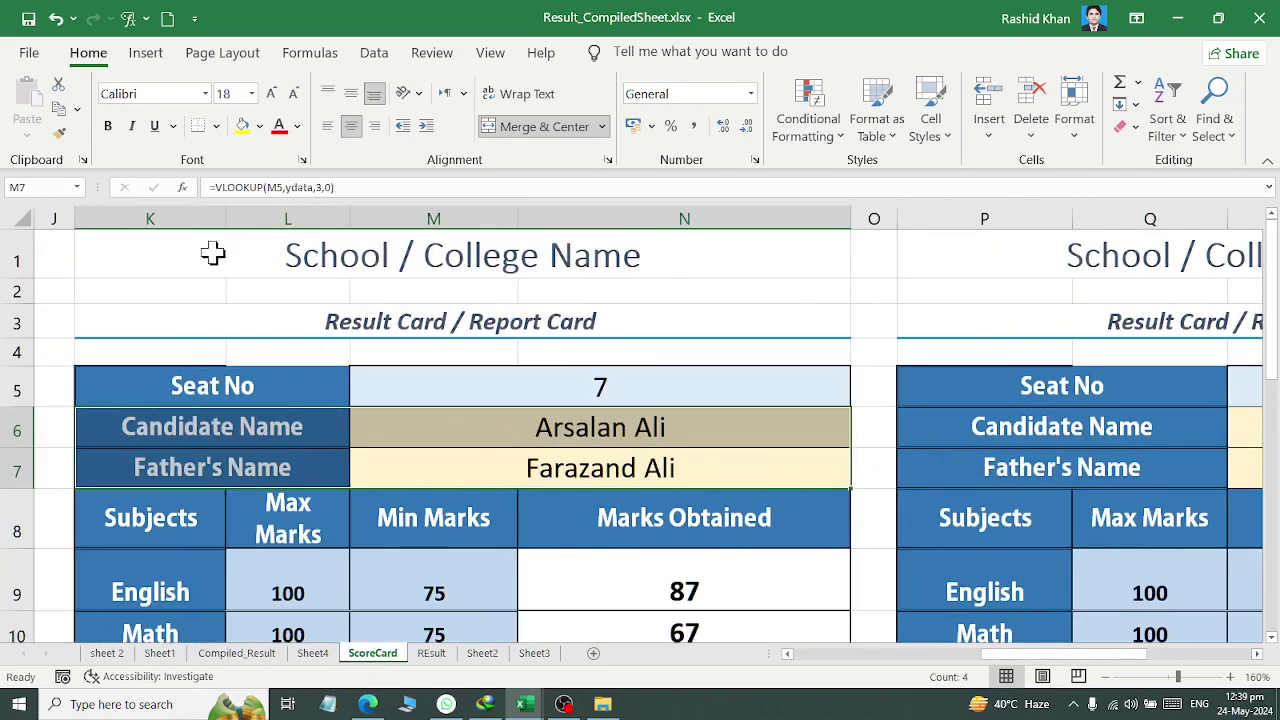
# Set the ScoreCard print area to the result card block K1:N22.
pyautogui.moveTo(214, 254)
pyautogui.mouseDown()
pyautogui.moveTo(262, 708)
pyautogui.moveTo(271, 558)
pyautogui.mouseUp()
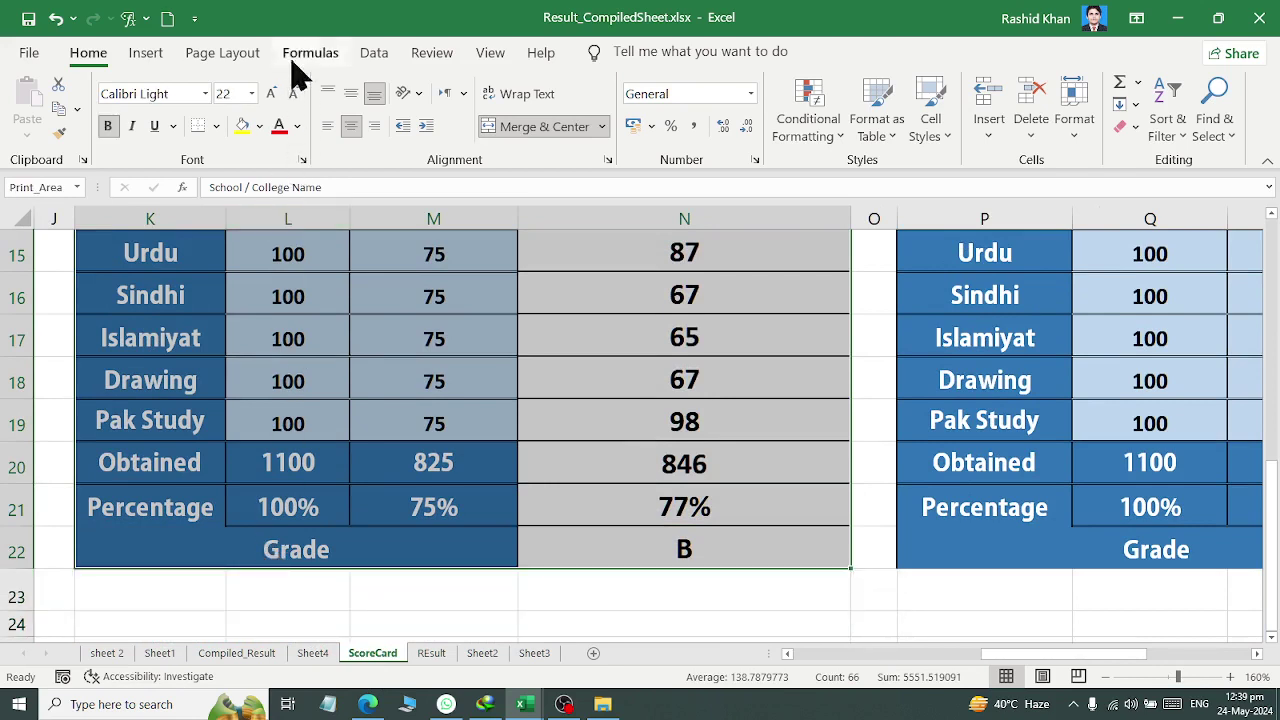
pyautogui.click(222, 53)
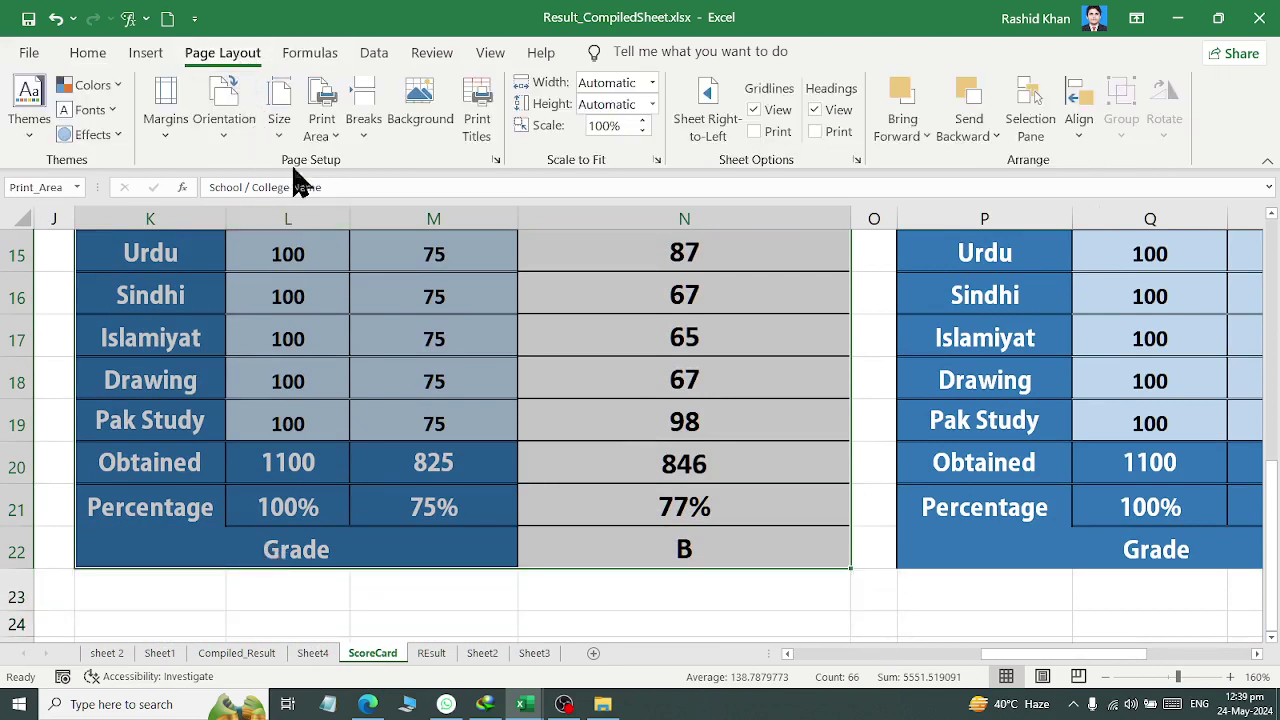
pyautogui.click(321, 128)
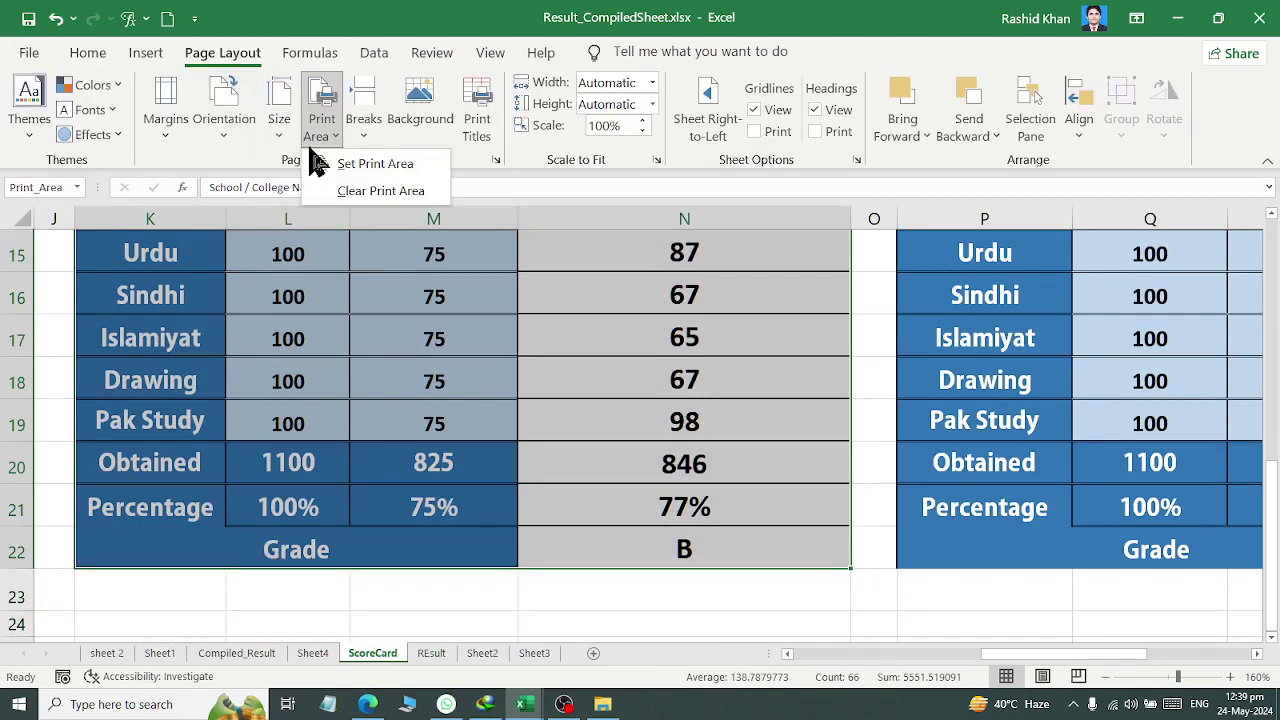
pyautogui.click(362, 170)
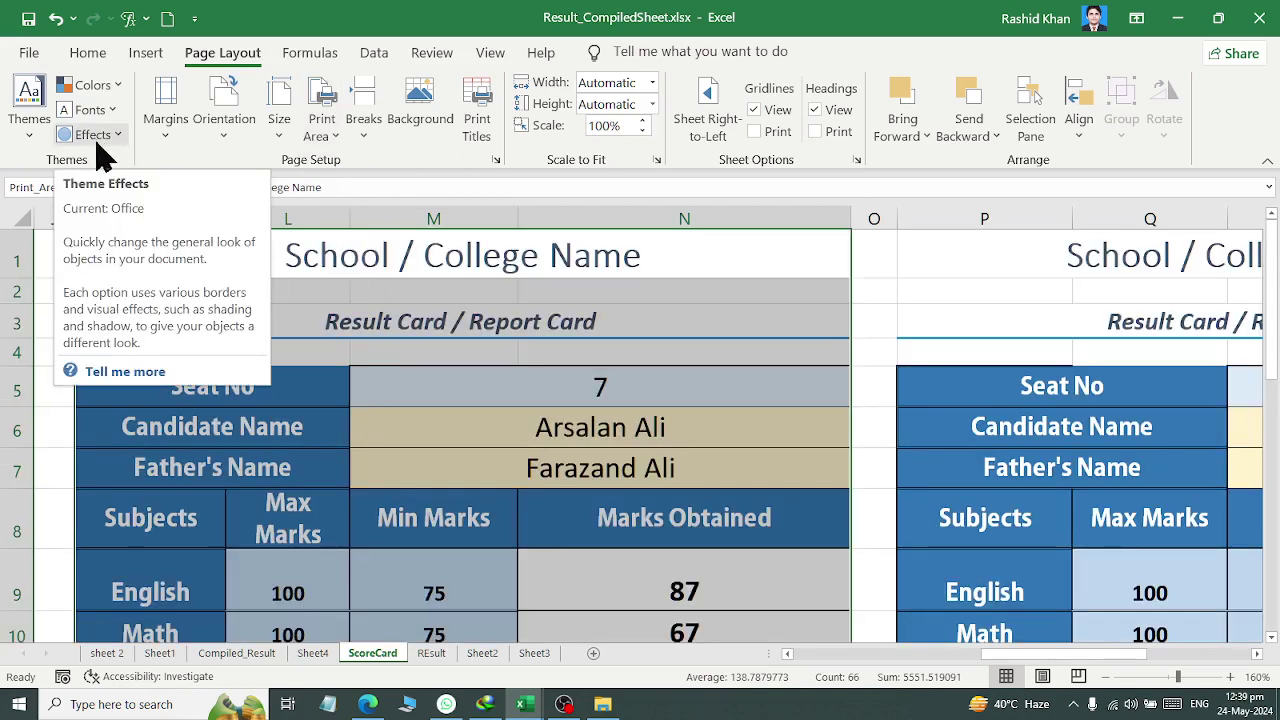
# Preview the result card for printing with Foxit PhantomPDF Printer selected.
pyautogui.click(29, 52)
pyautogui.click(53, 367)
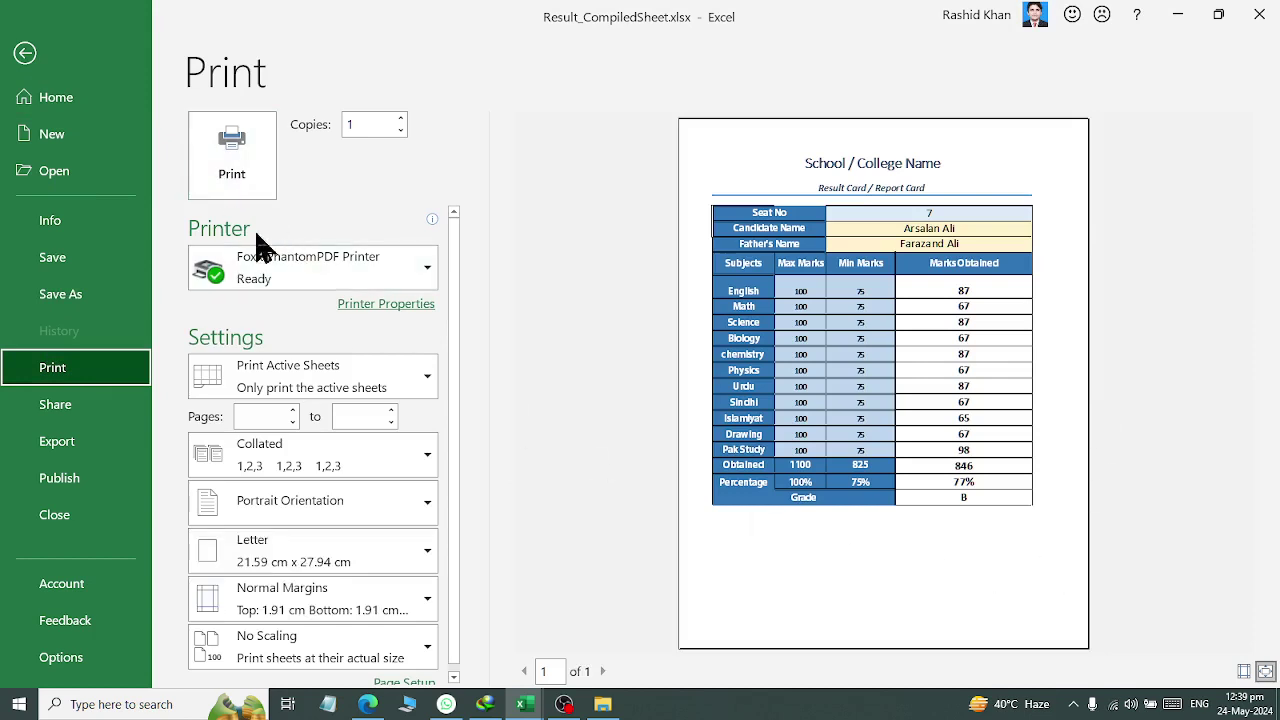
pyautogui.click(268, 290)
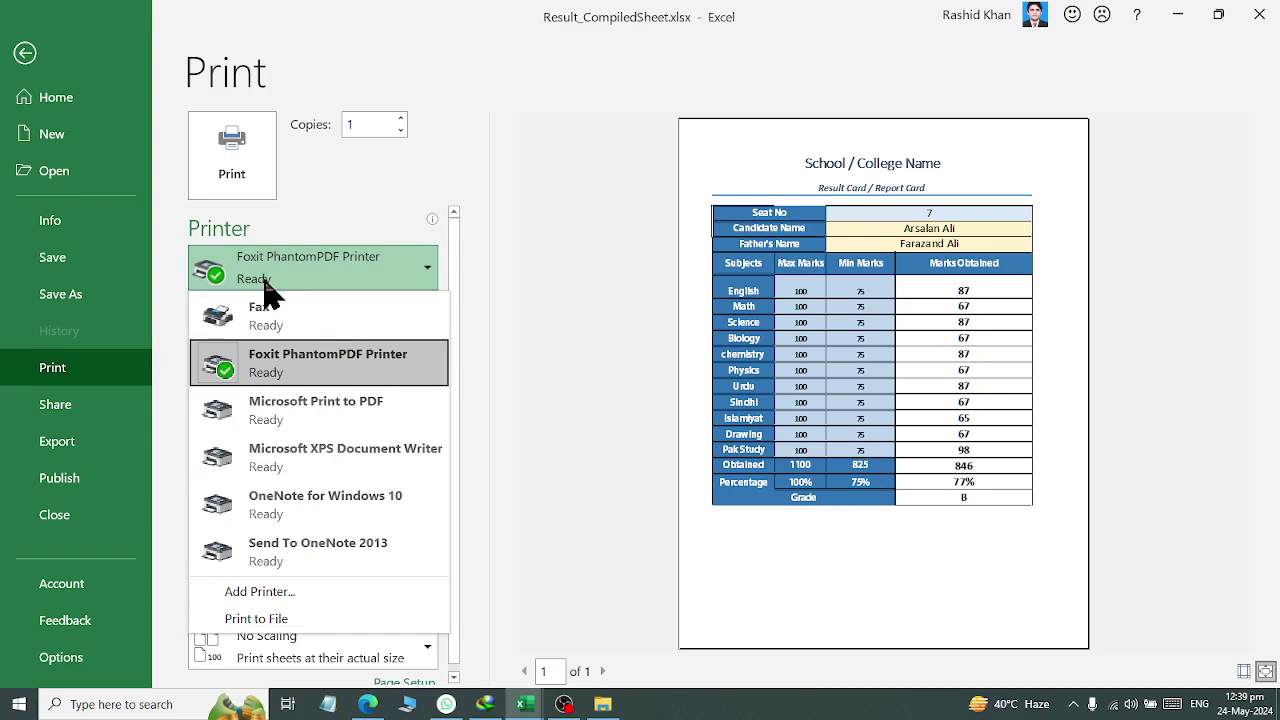
pyautogui.click(472, 222)
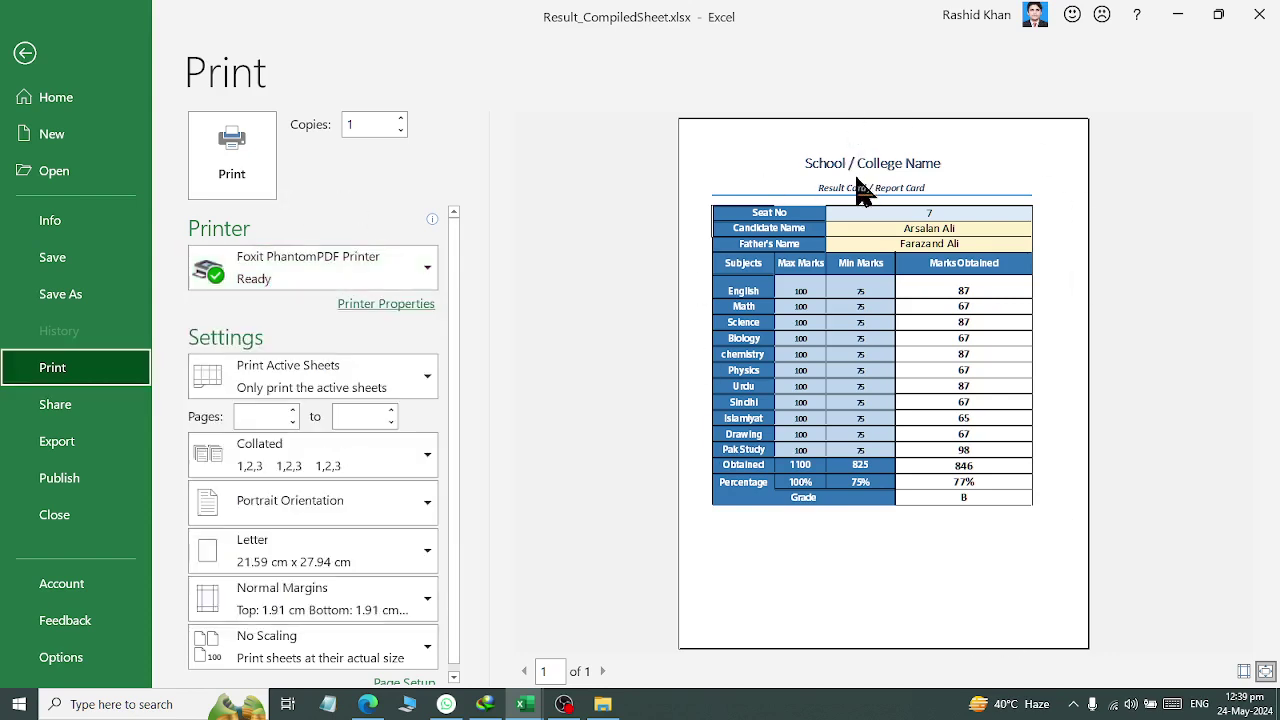